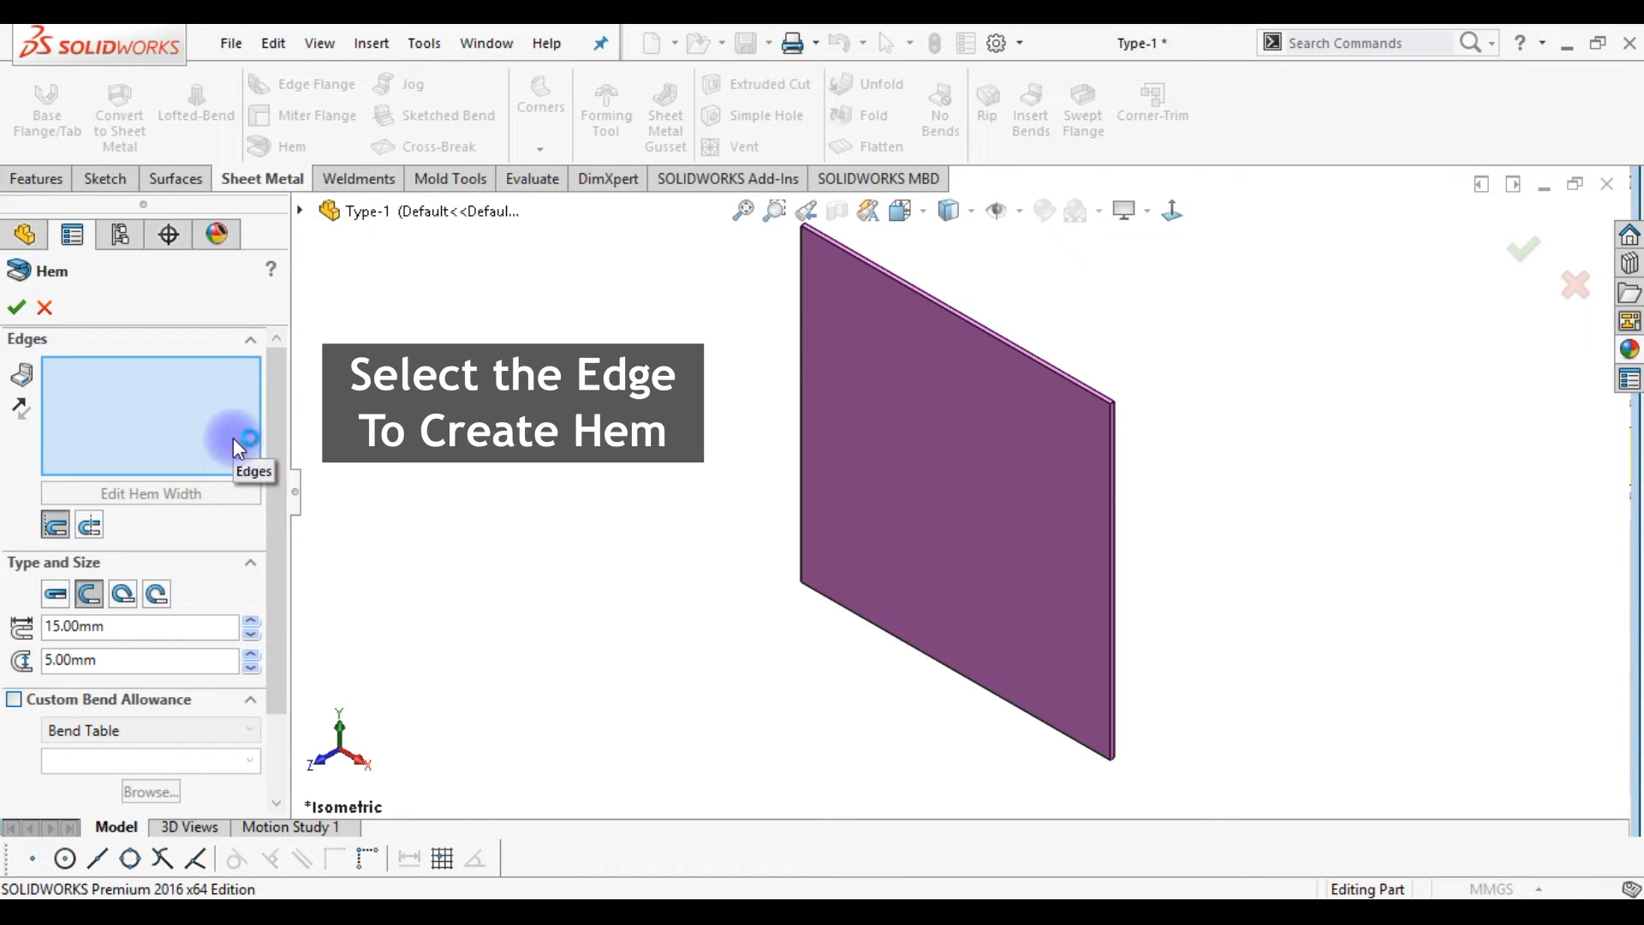
# Select the plate's top edge for the hem and set the material position to Bend Outside
pyautogui.click(1087, 397)
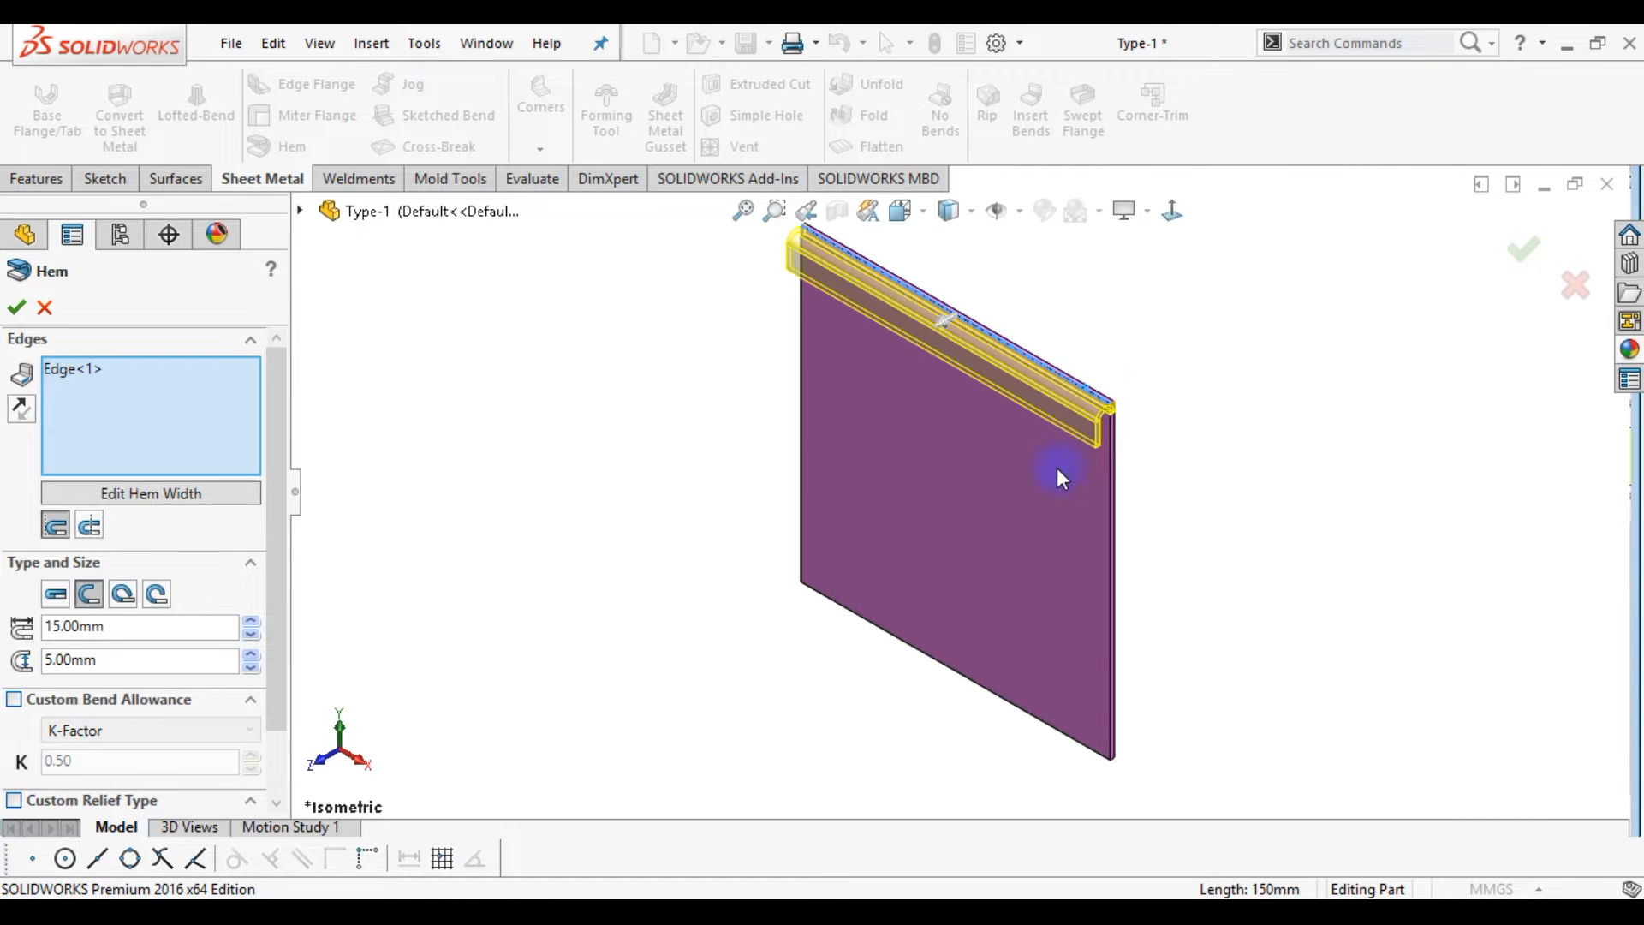
pyautogui.click(89, 527)
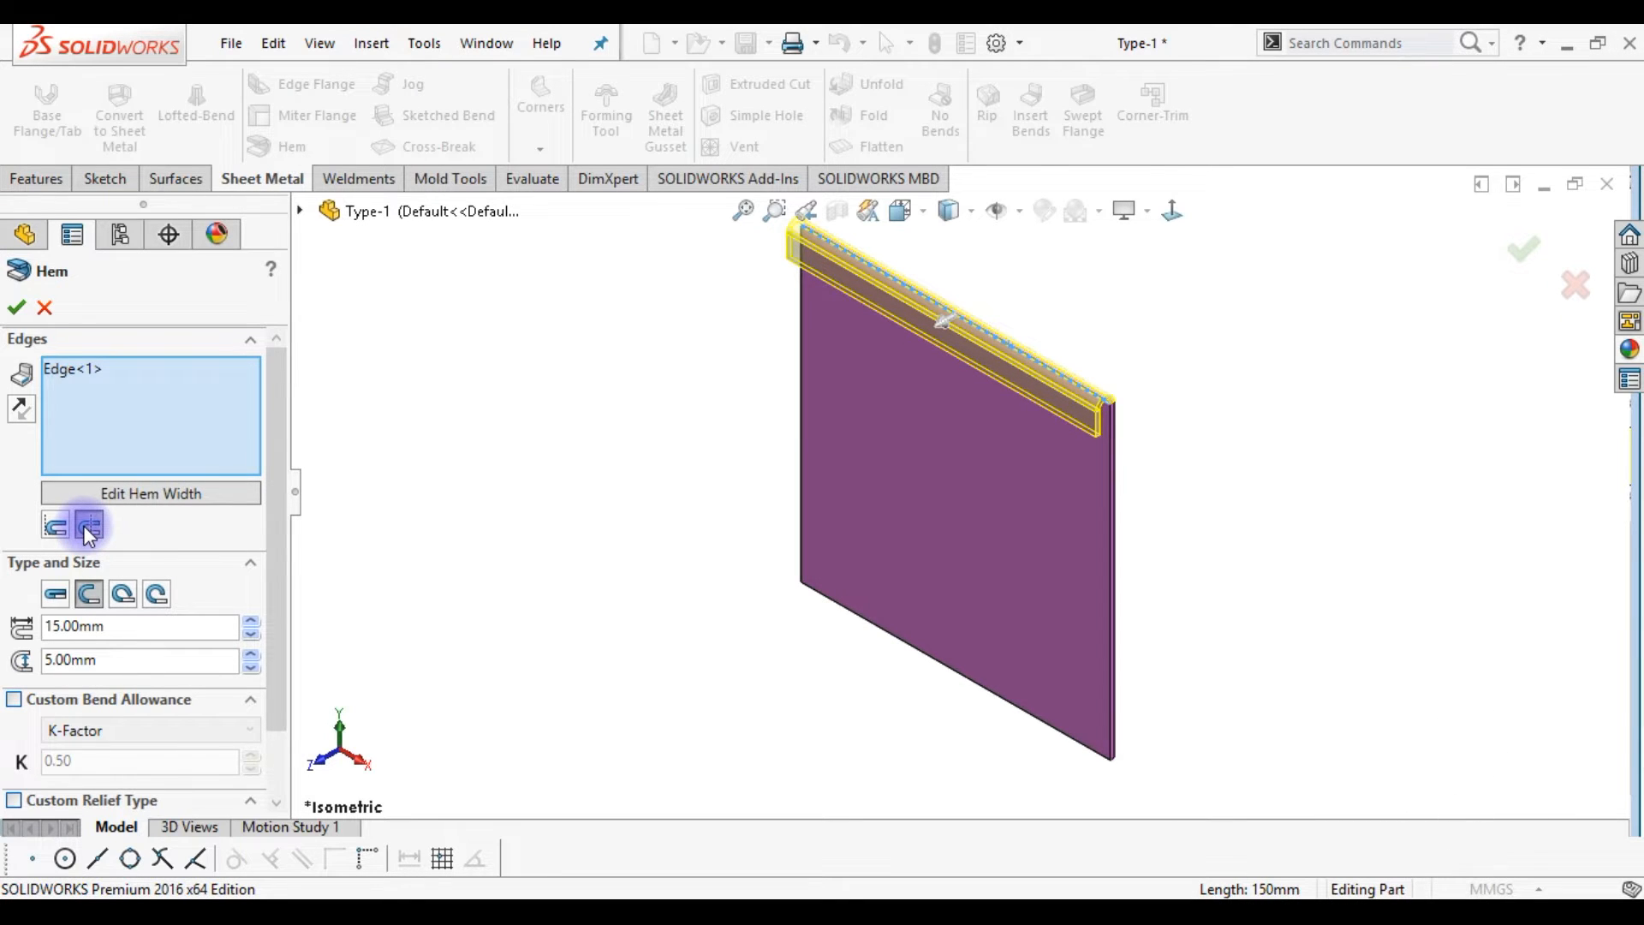
pyautogui.press('space')
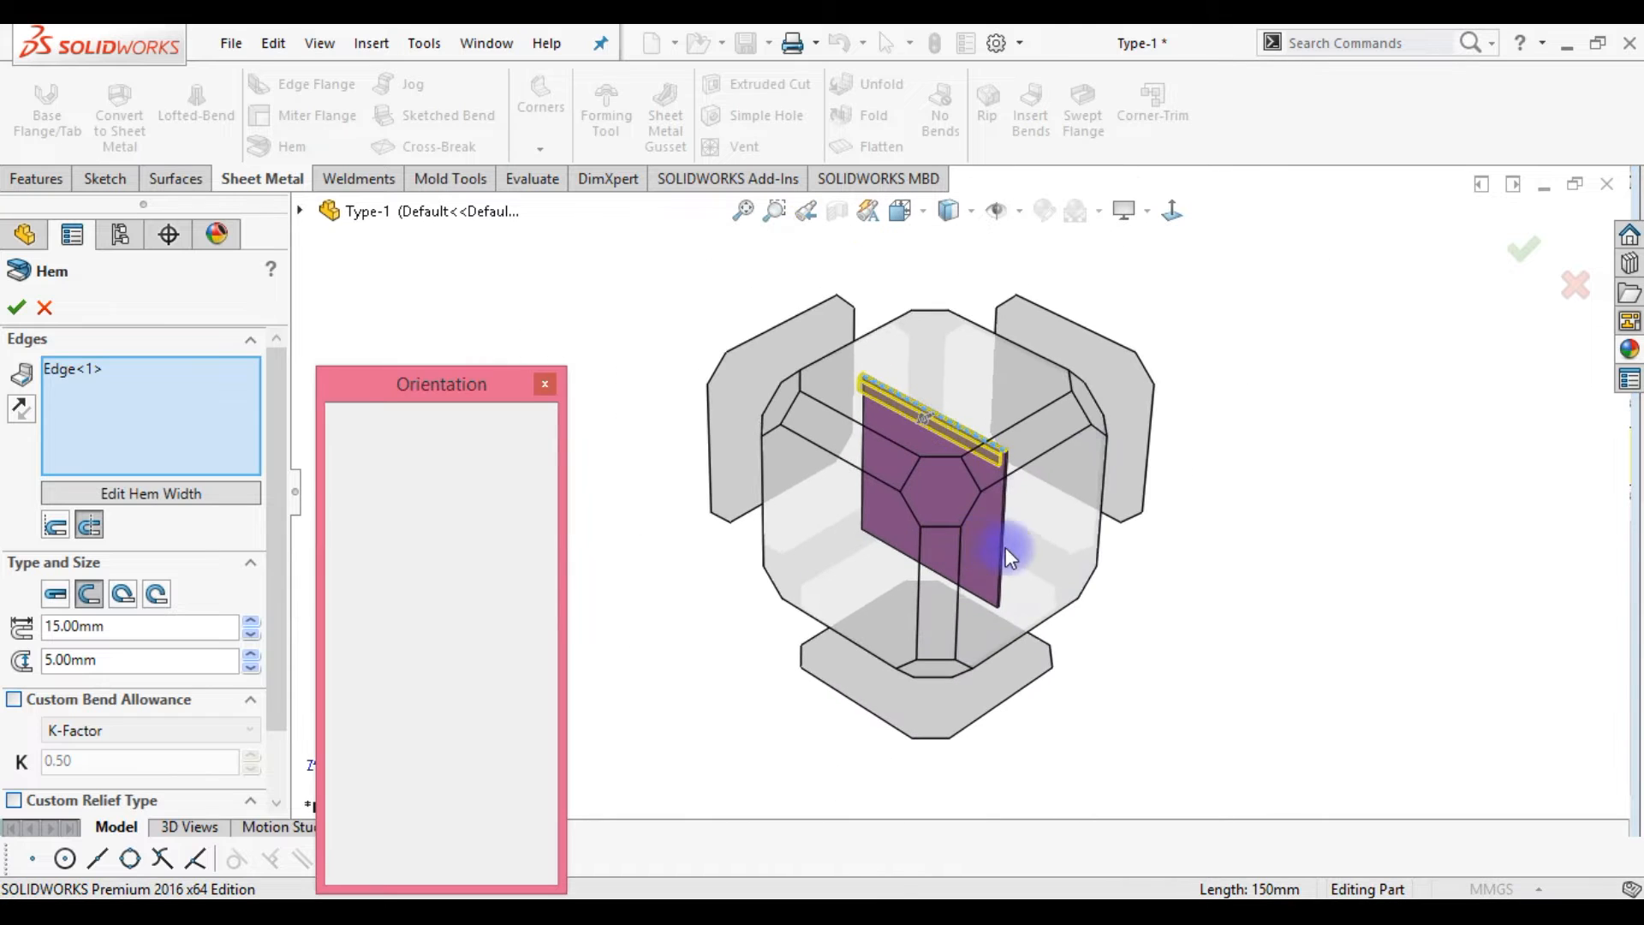
pyautogui.click(1007, 548)
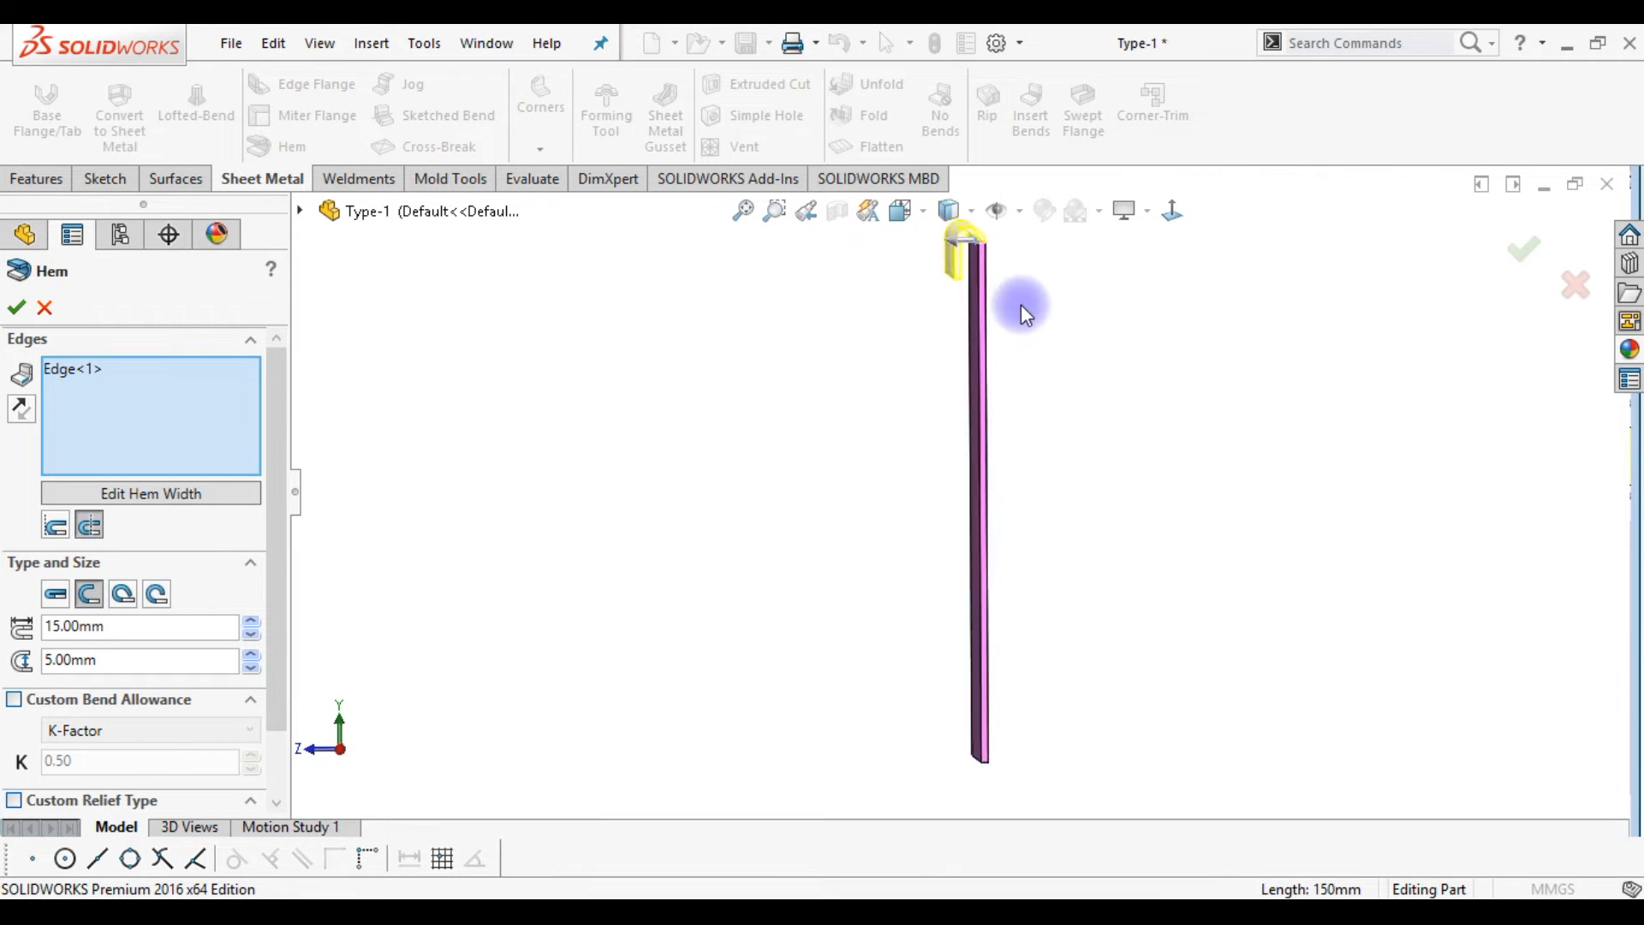
pyautogui.scroll(-10, 983, 253)
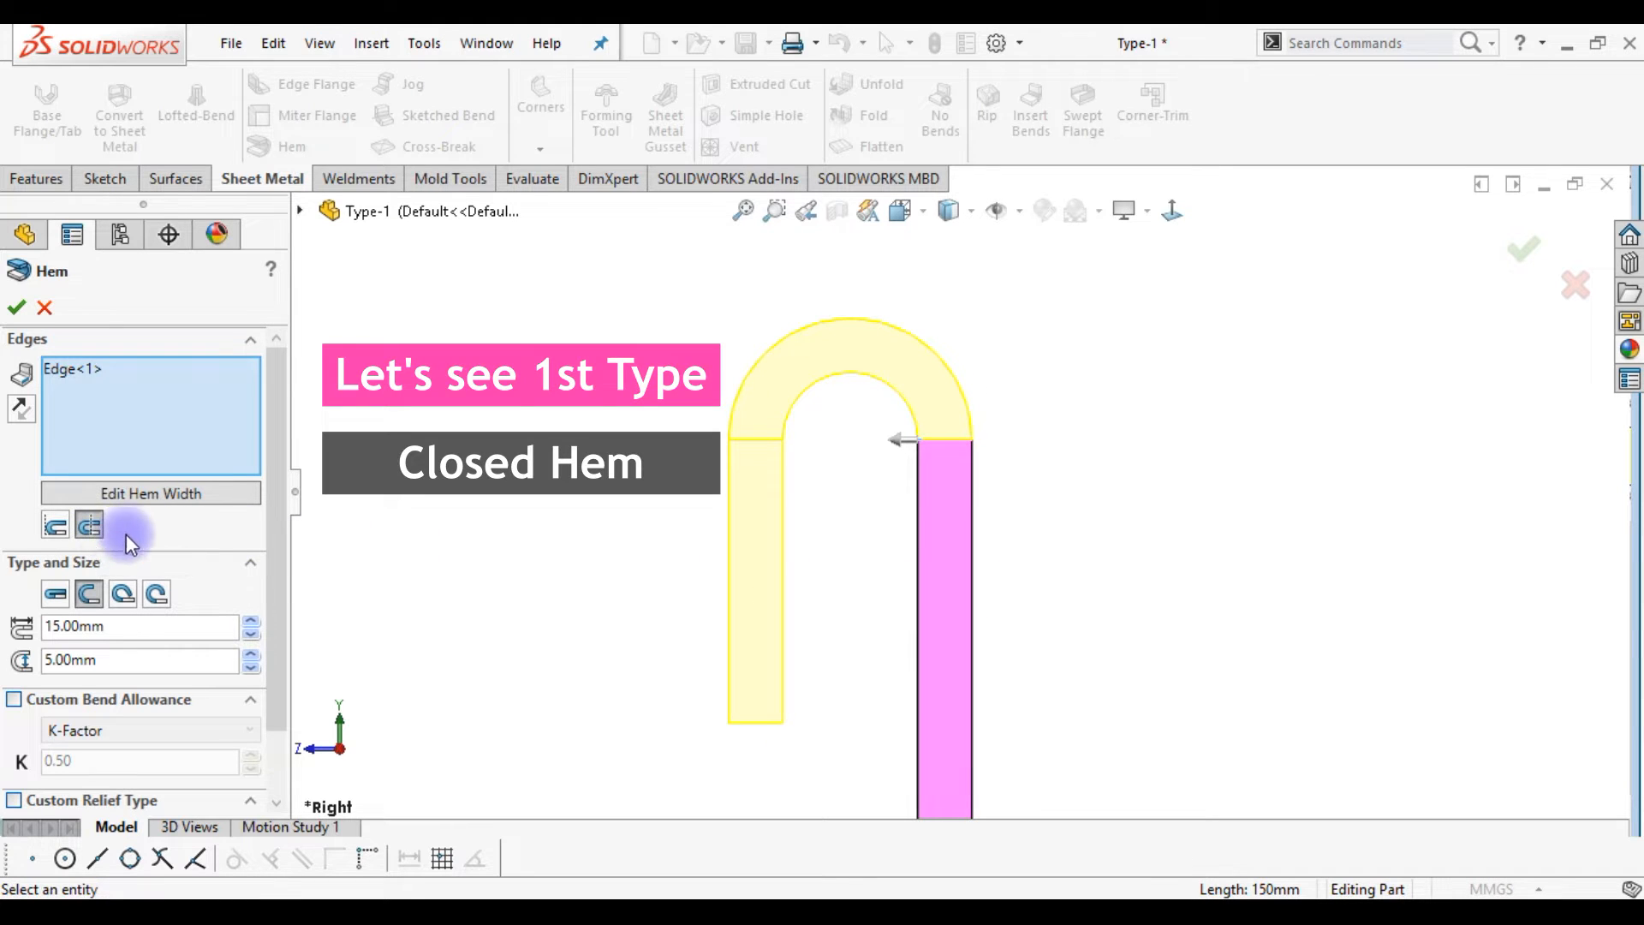
# Change the hem type to Closed and set its length to 10 mm
pyautogui.click(58, 601)
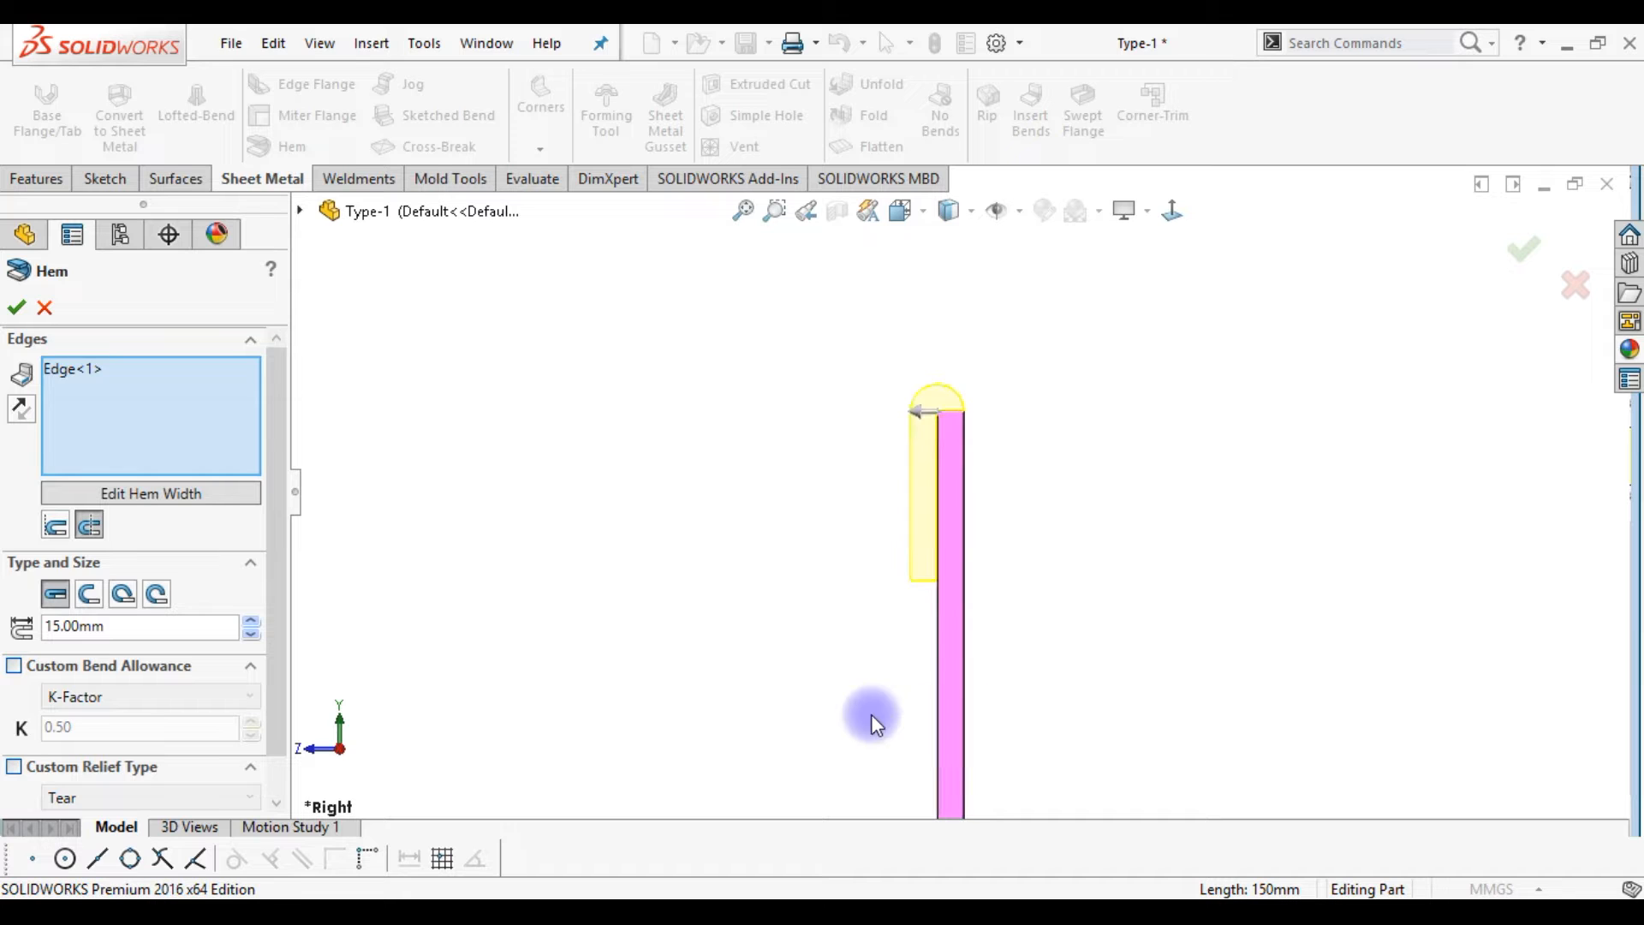
pyautogui.moveTo(272, 595); pyautogui.dragTo(273, 650)
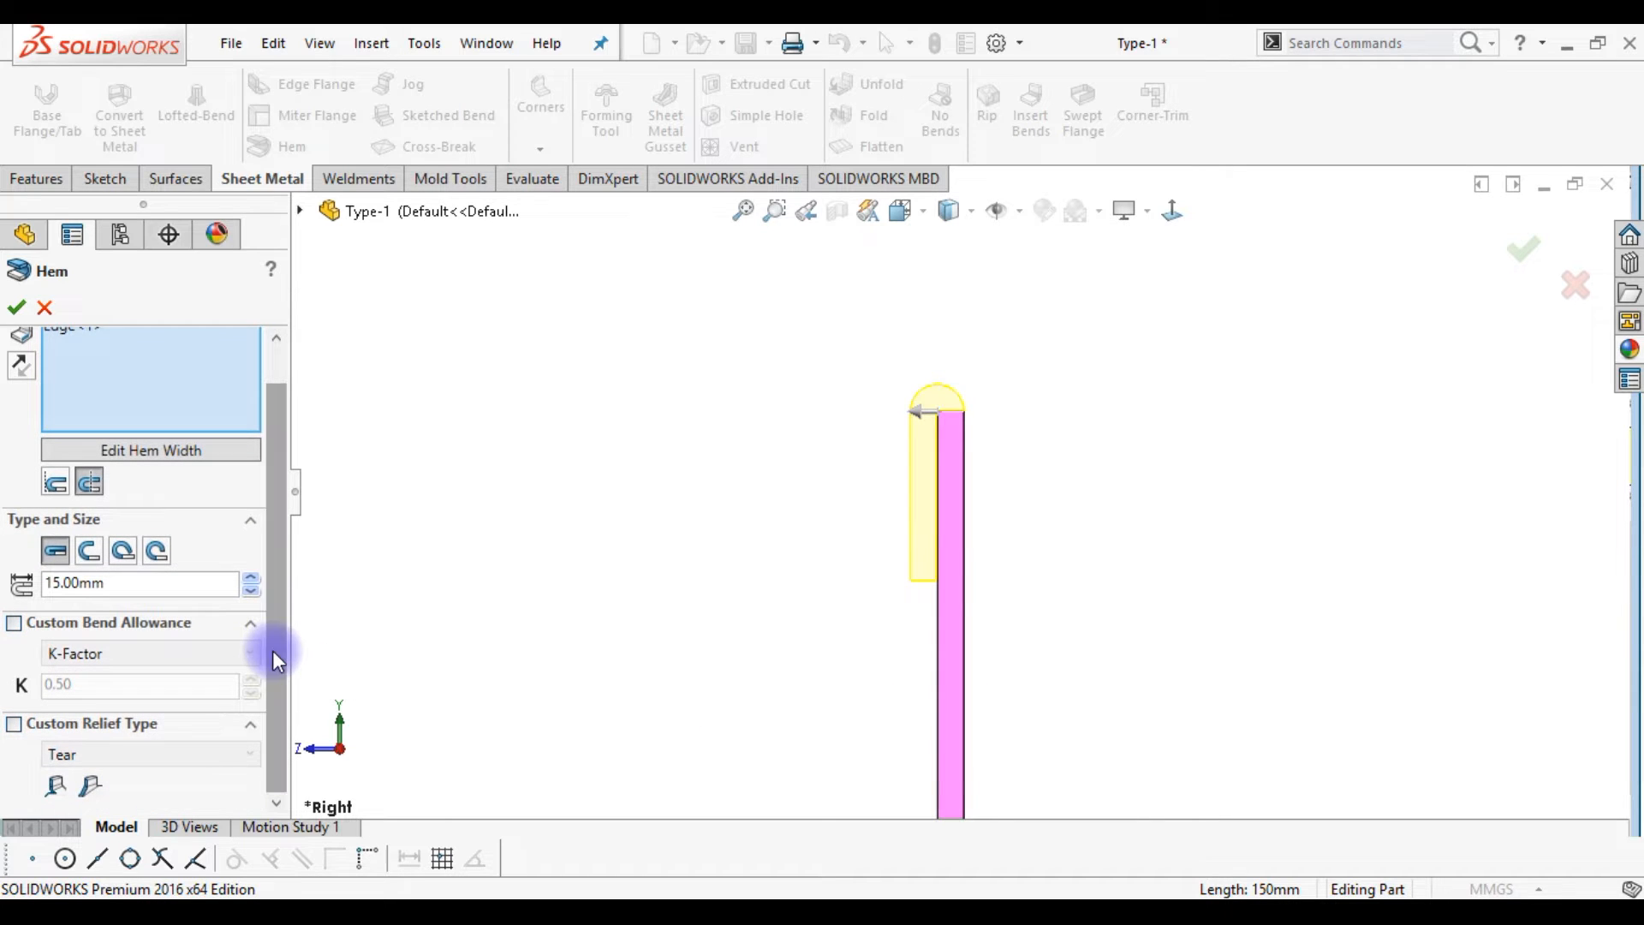
pyautogui.doubleClick(75, 583)
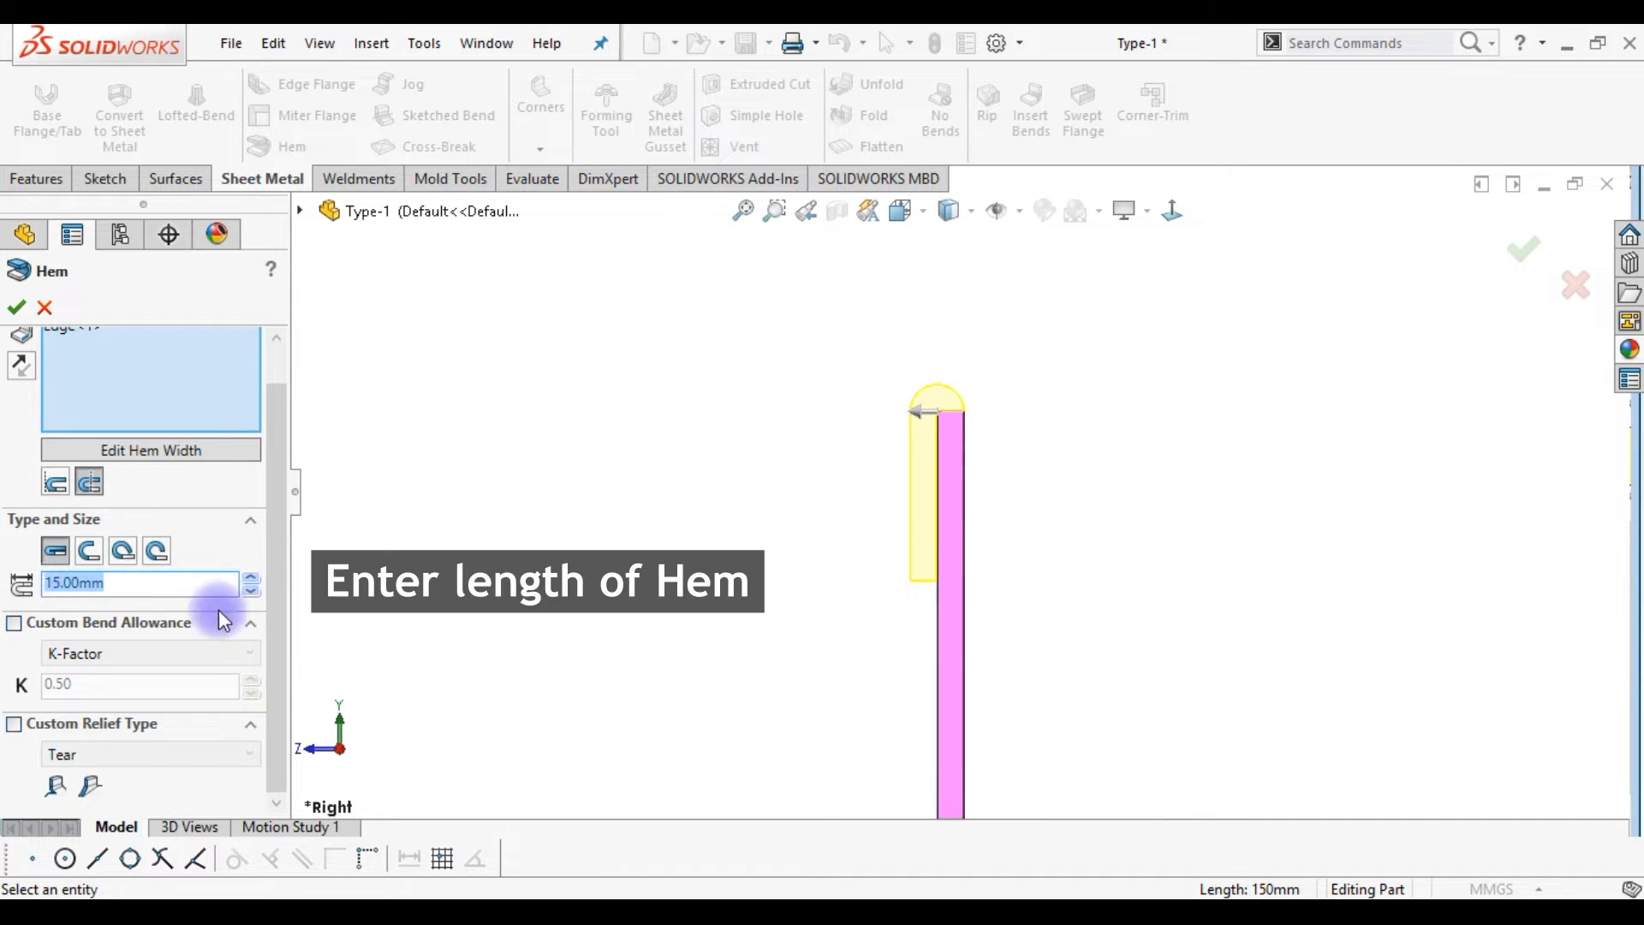
pyautogui.write('10')
pyautogui.press('Return')
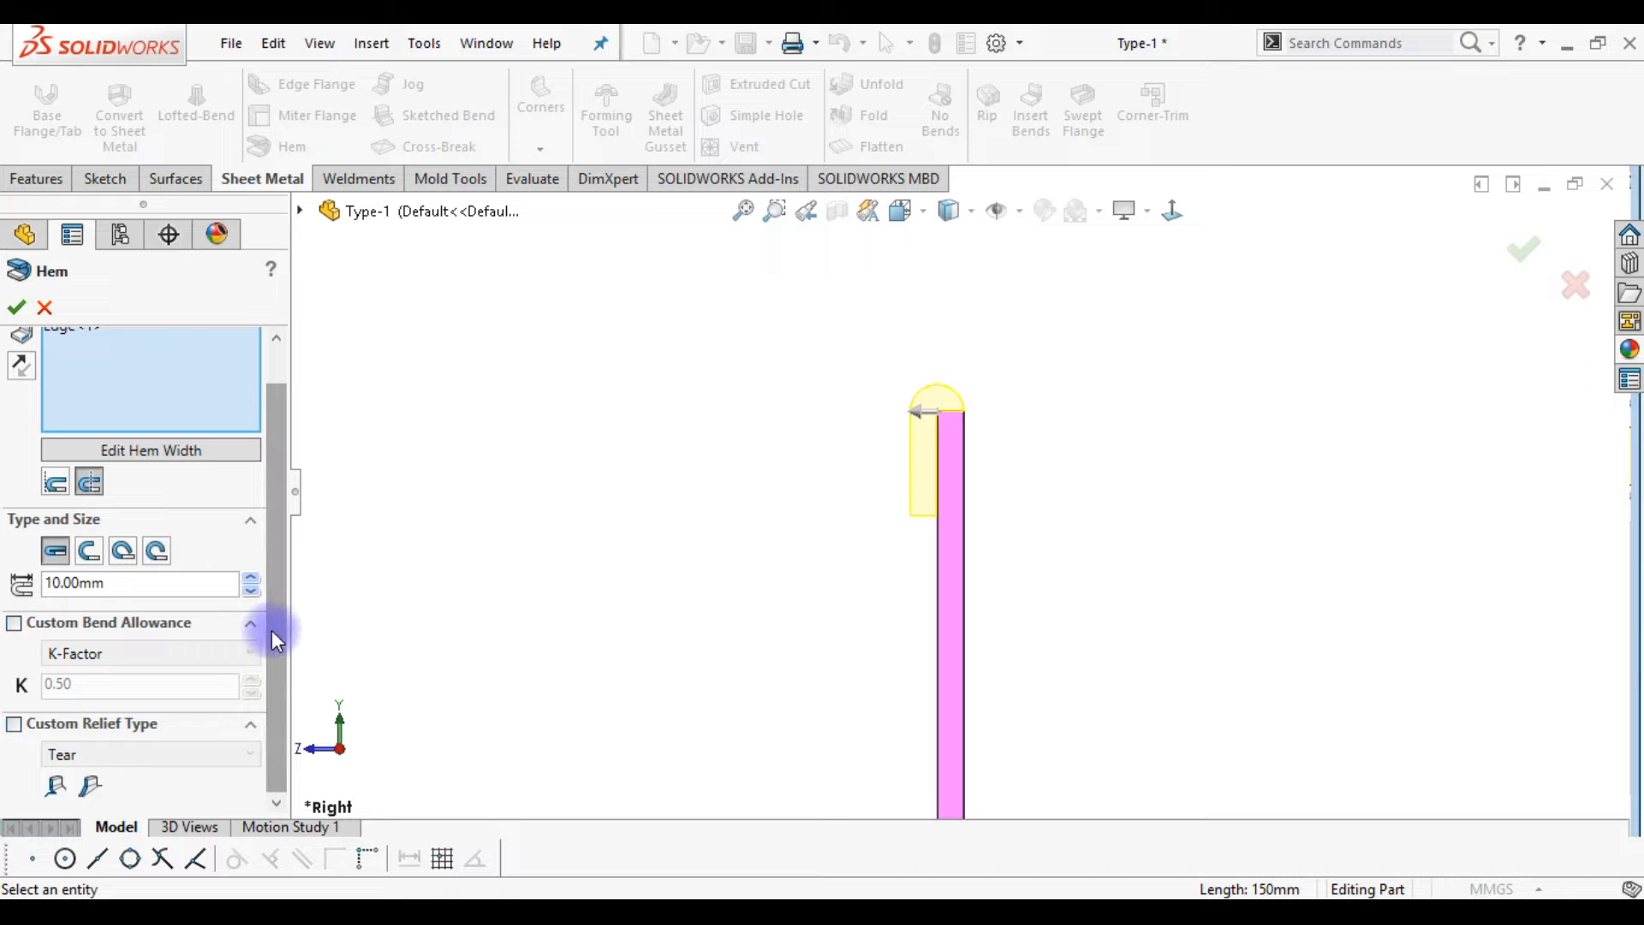
# Enable a custom relief type for the hem and choose Obround
pyautogui.click(14, 725)
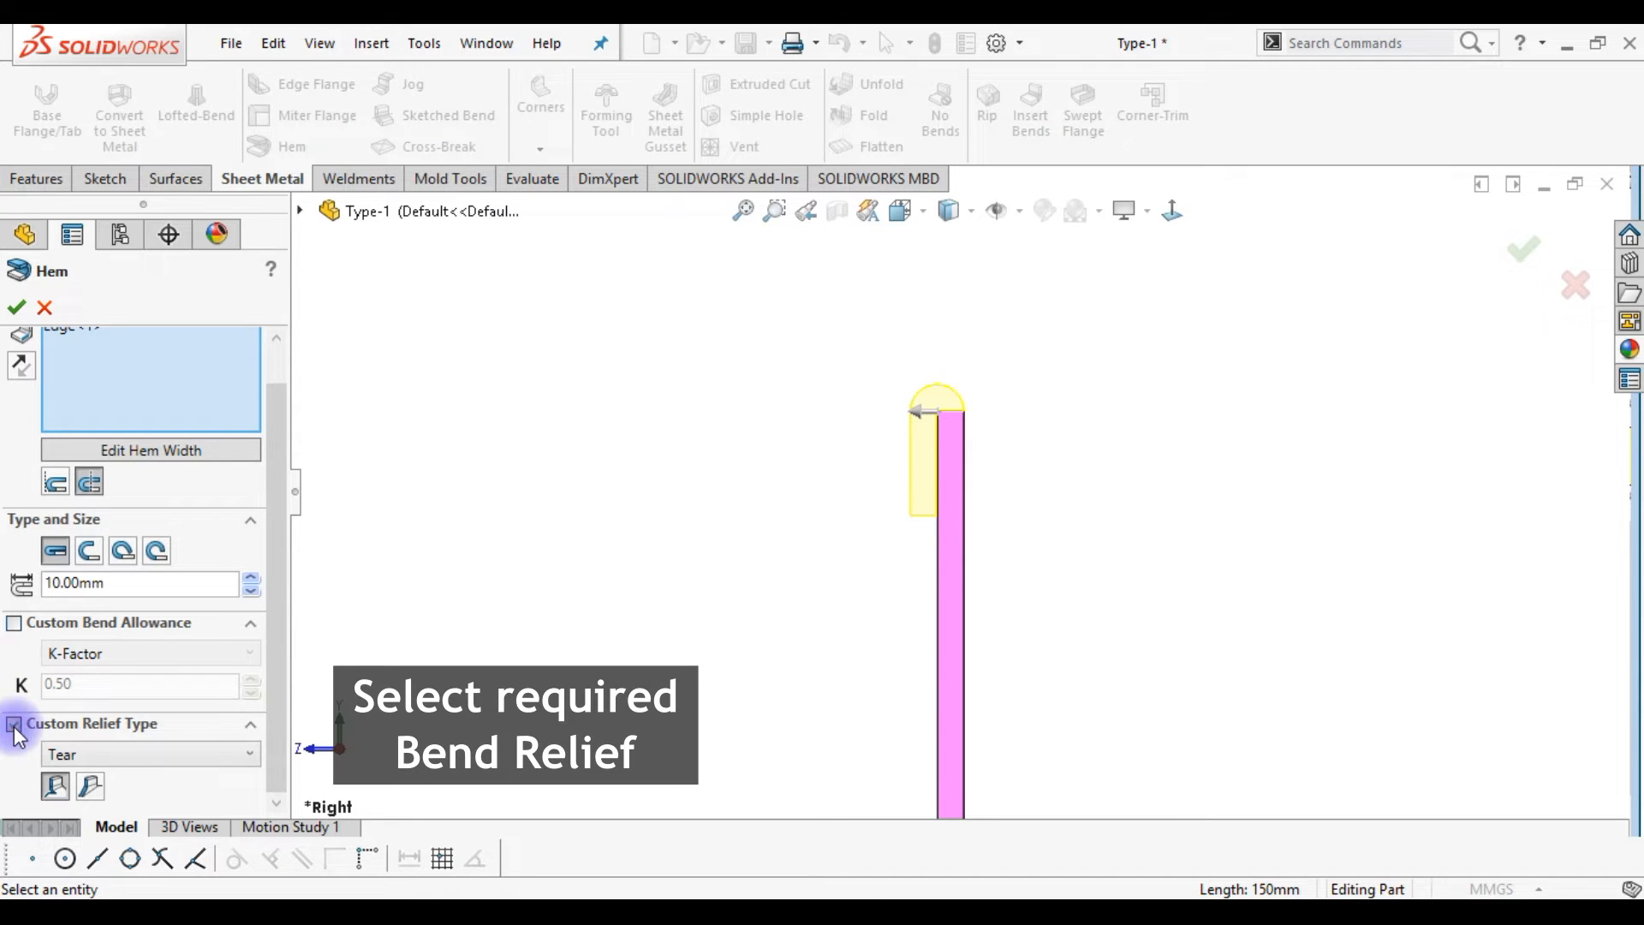
pyautogui.click(113, 754)
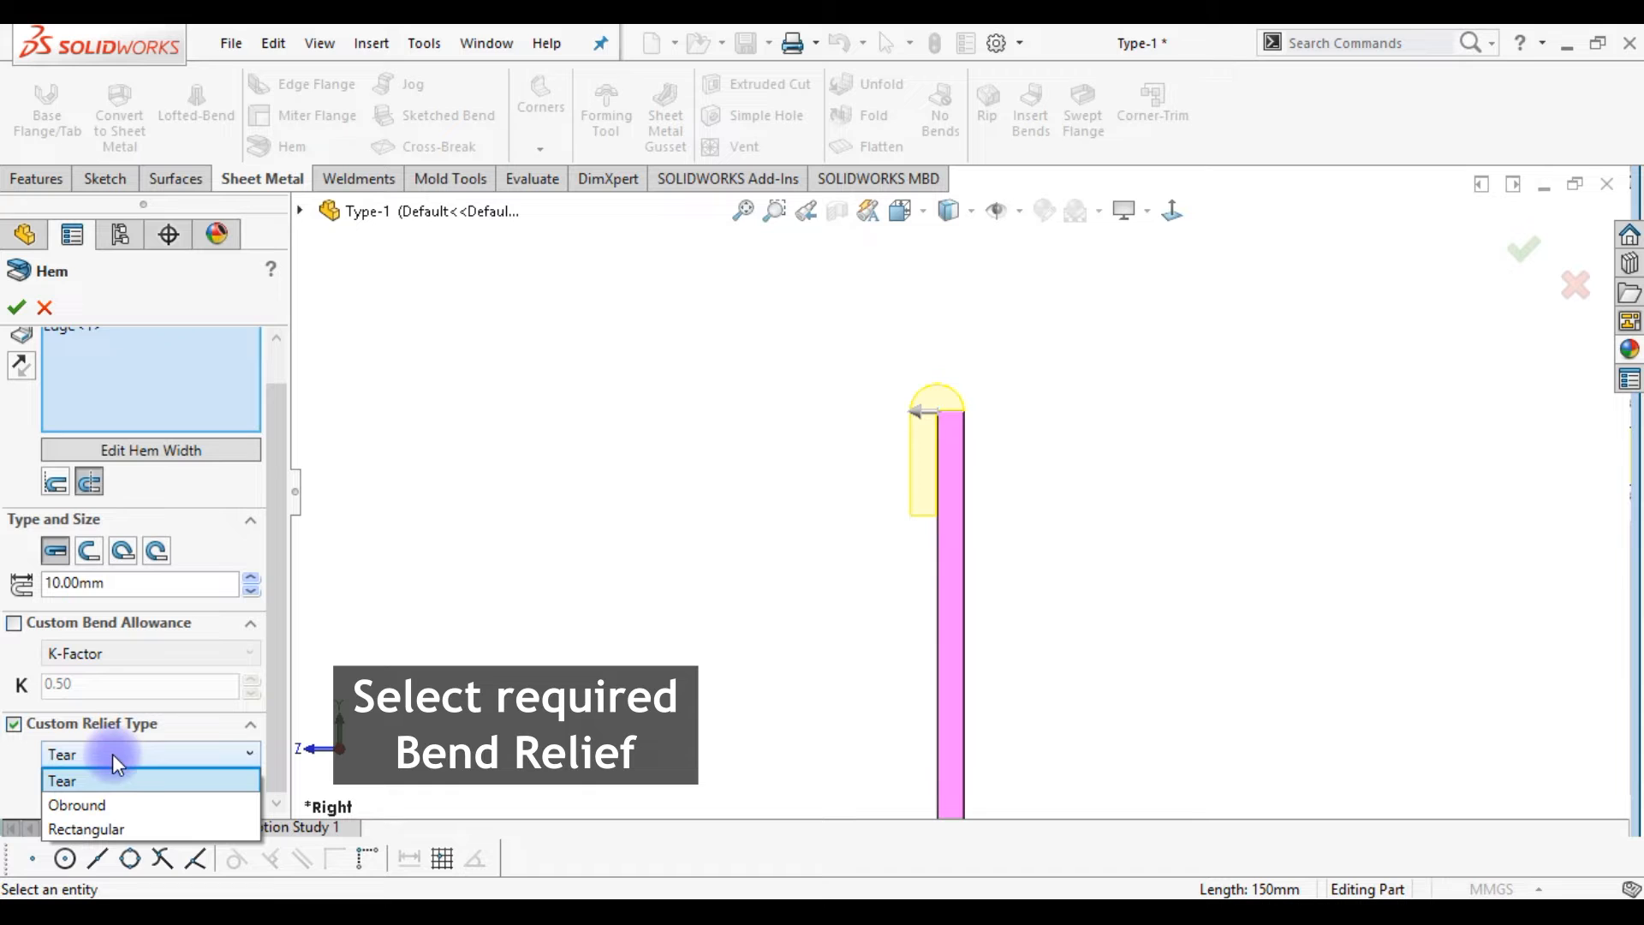
pyautogui.click(100, 803)
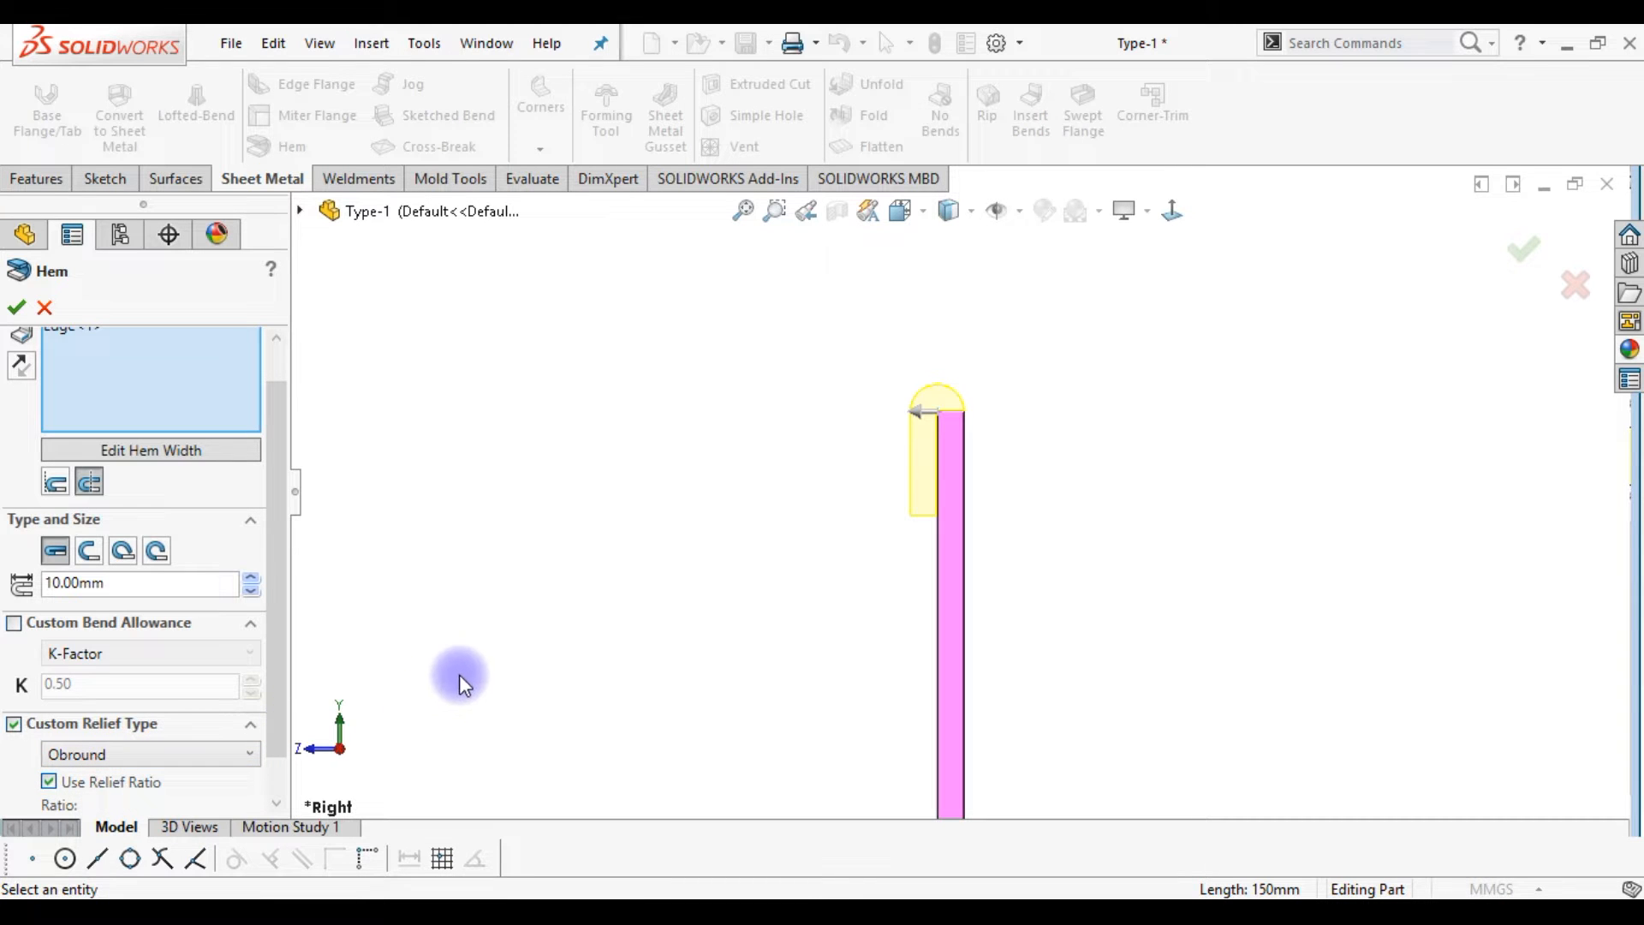
# Edit the hem width profile, pulling its left end about 23 mm and its right end about 31 mm in from the plate's side edges
pyautogui.hotkey('ctrl', '7')
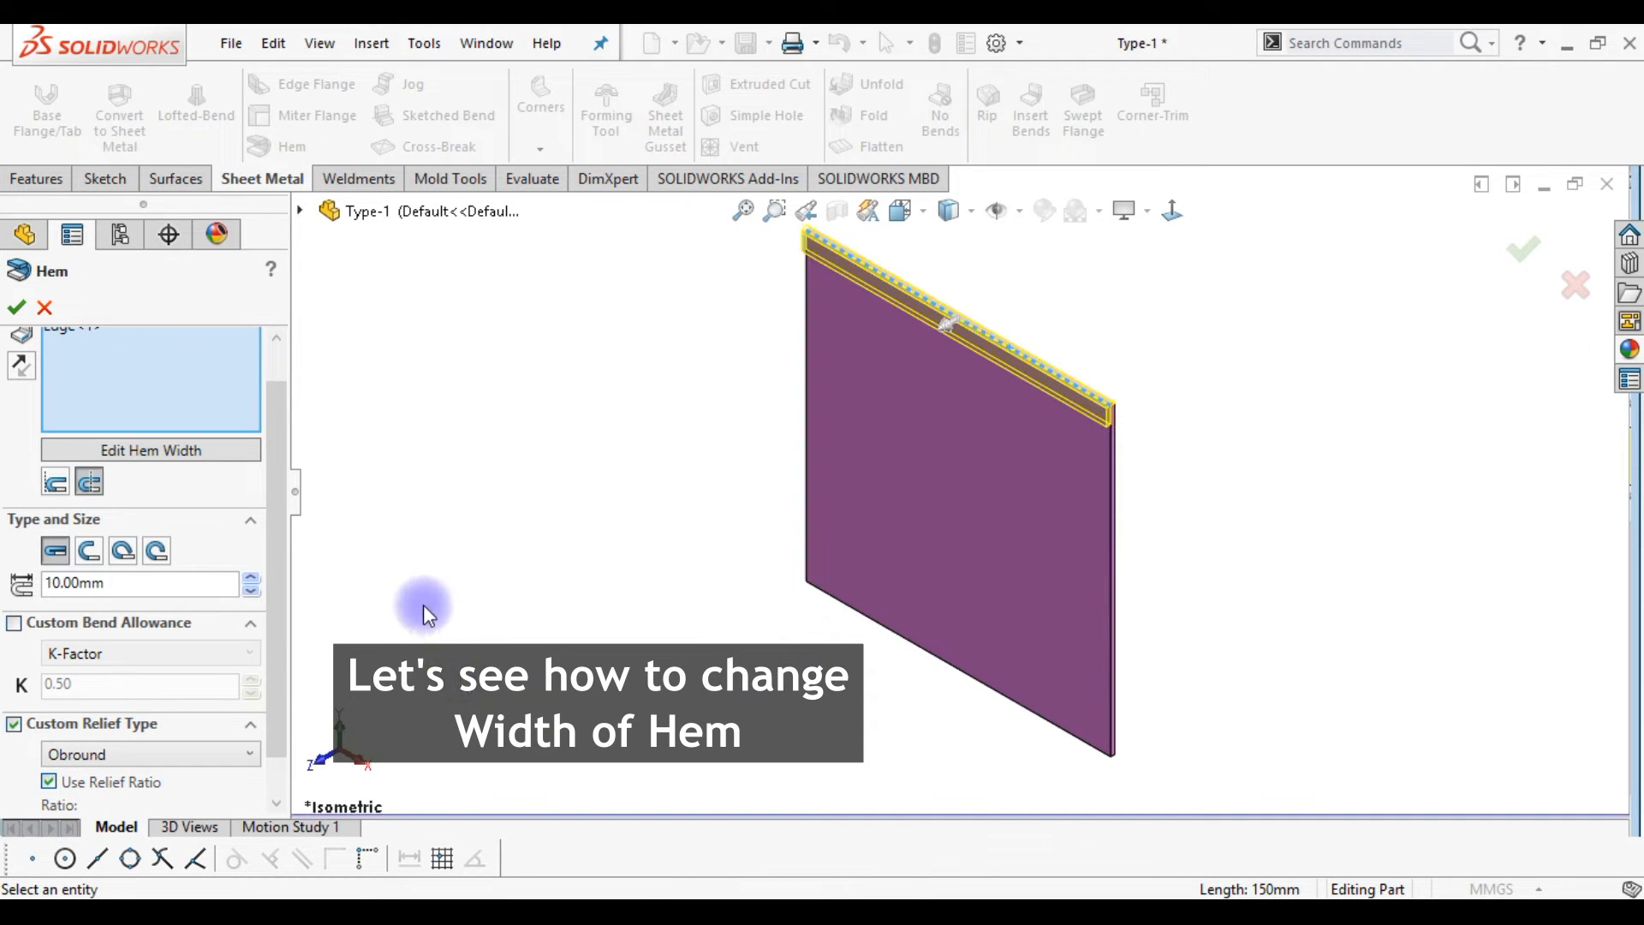
pyautogui.scroll(2, 276, 591)
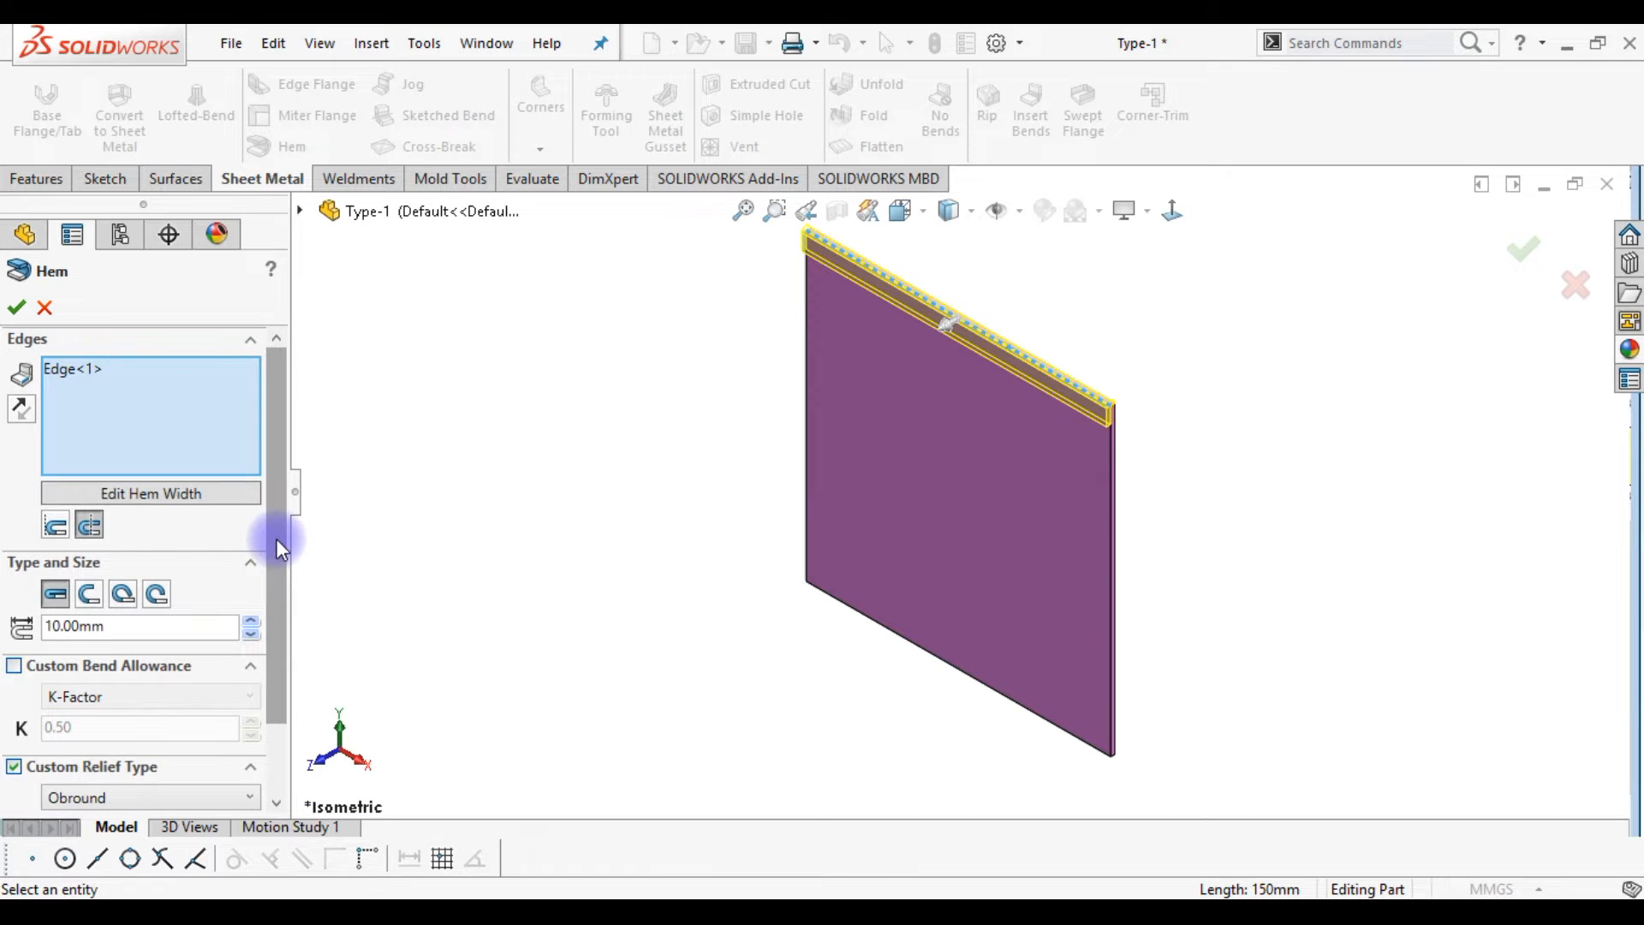
pyautogui.click(221, 495)
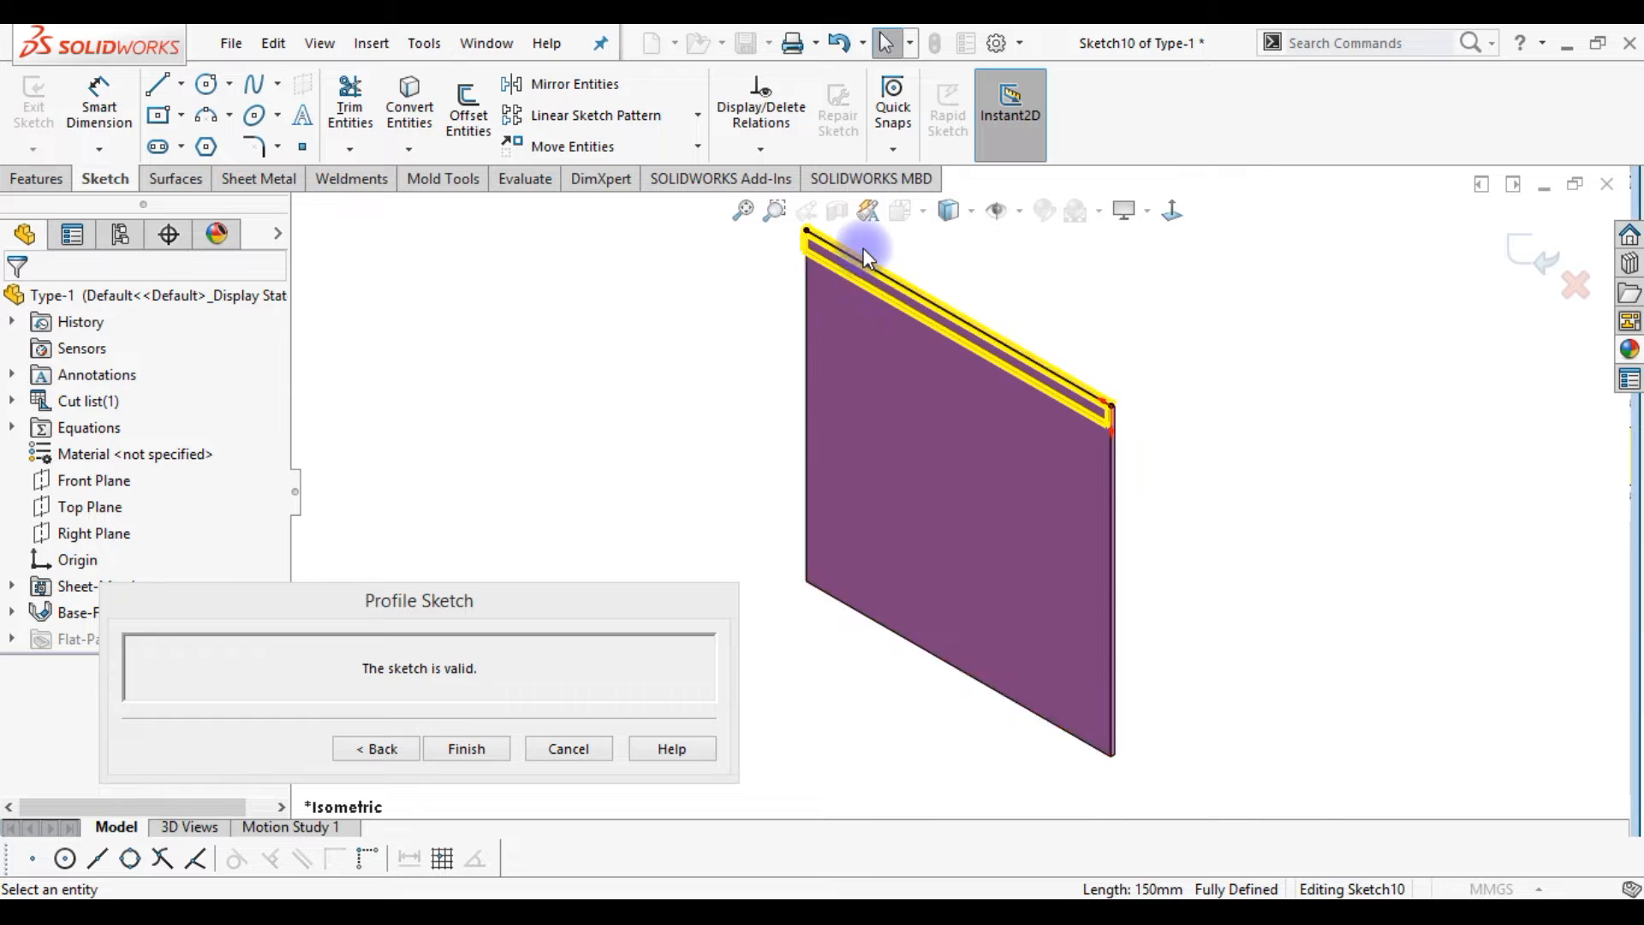
pyautogui.scroll(-3, 864, 249)
pyautogui.moveTo(782, 268); pyautogui.dragTo(866, 323)
pyautogui.click(1312, 568)
pyautogui.moveTo(1312, 567); pyautogui.dragTo(1255, 452)
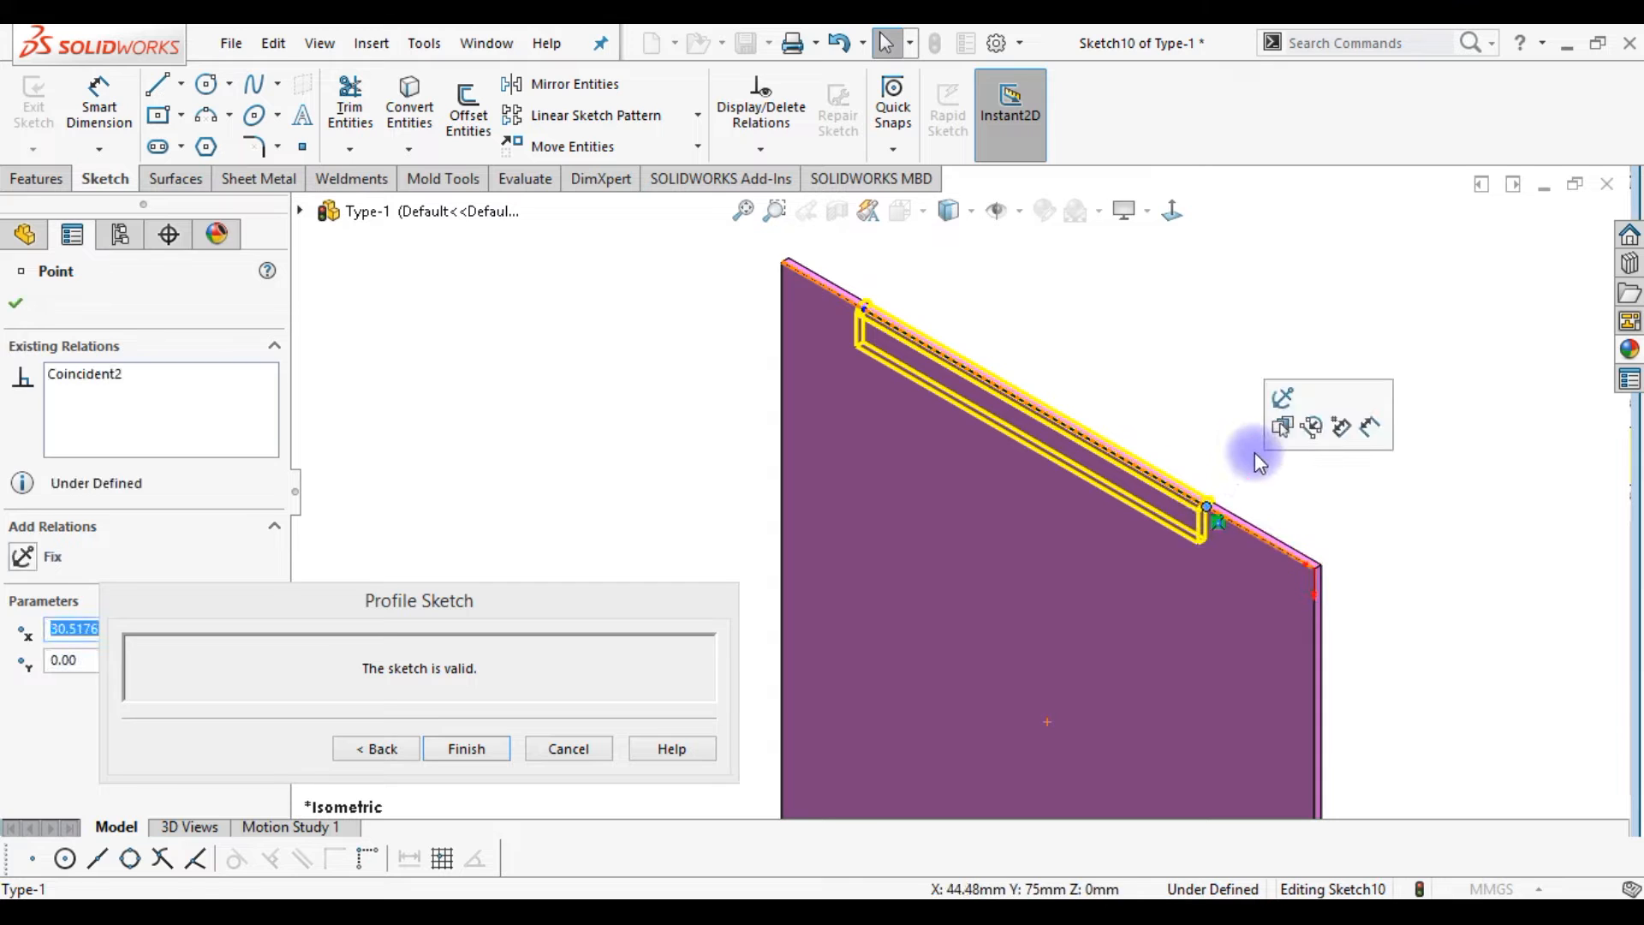
pyautogui.click(1256, 452)
# Dimension the profile line's right end to the plate's right edge at 20 mm
pyautogui.moveTo(1289, 480); pyautogui.dragTo(1290, 394, button='right')
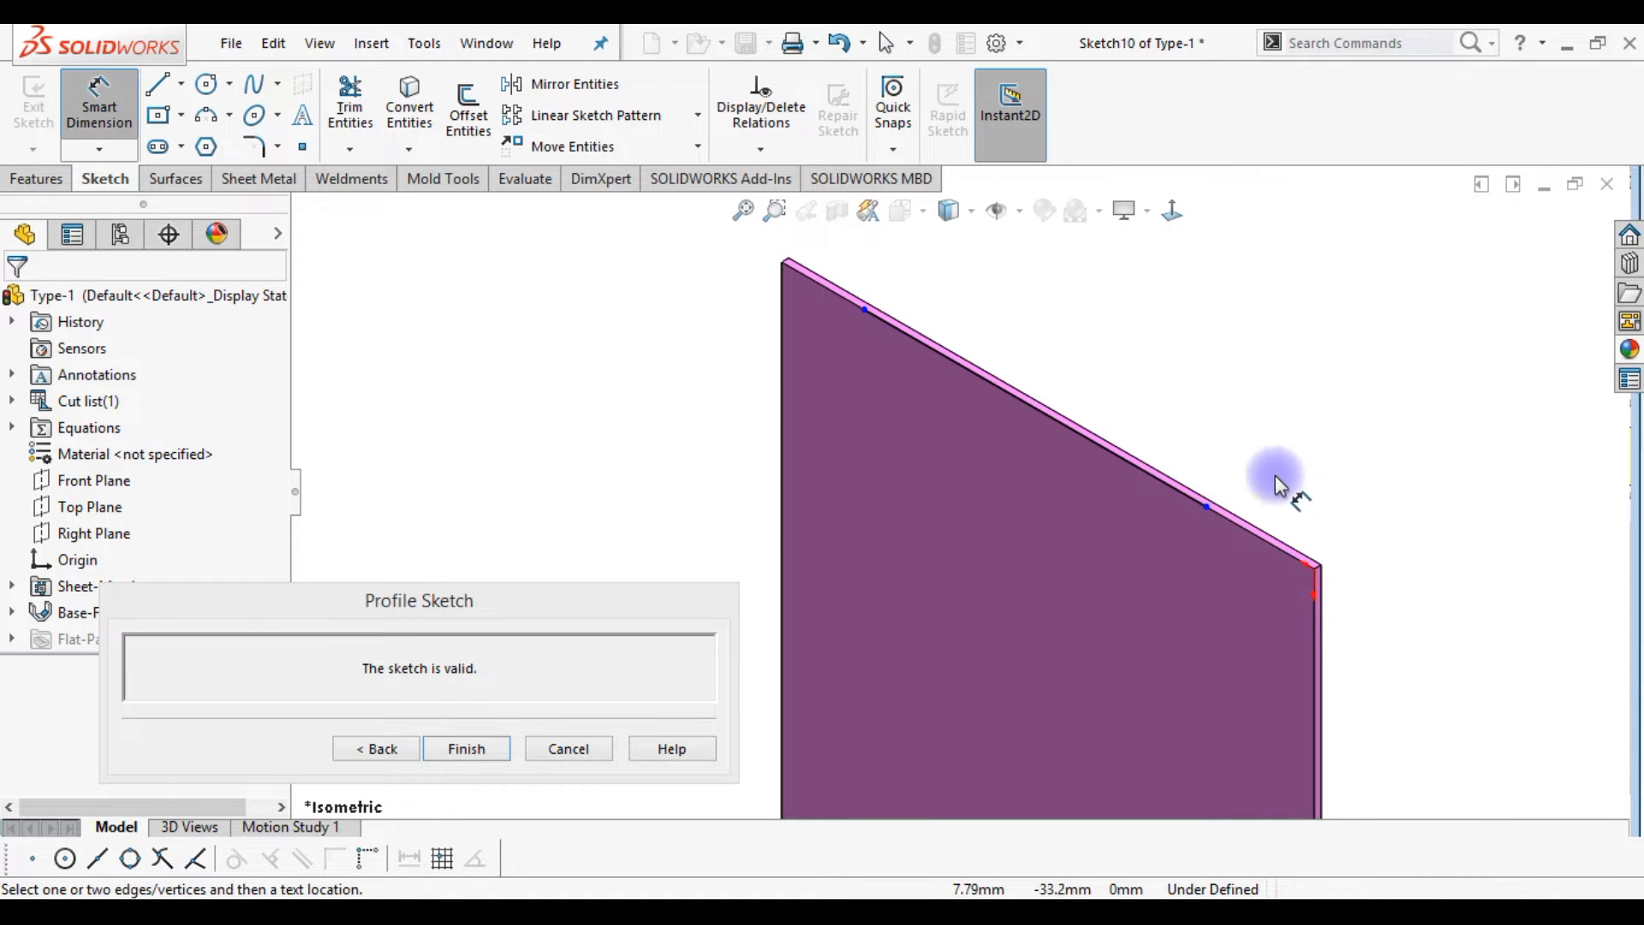
pyautogui.click(1207, 507)
pyautogui.click(1317, 604)
pyautogui.click(1273, 500)
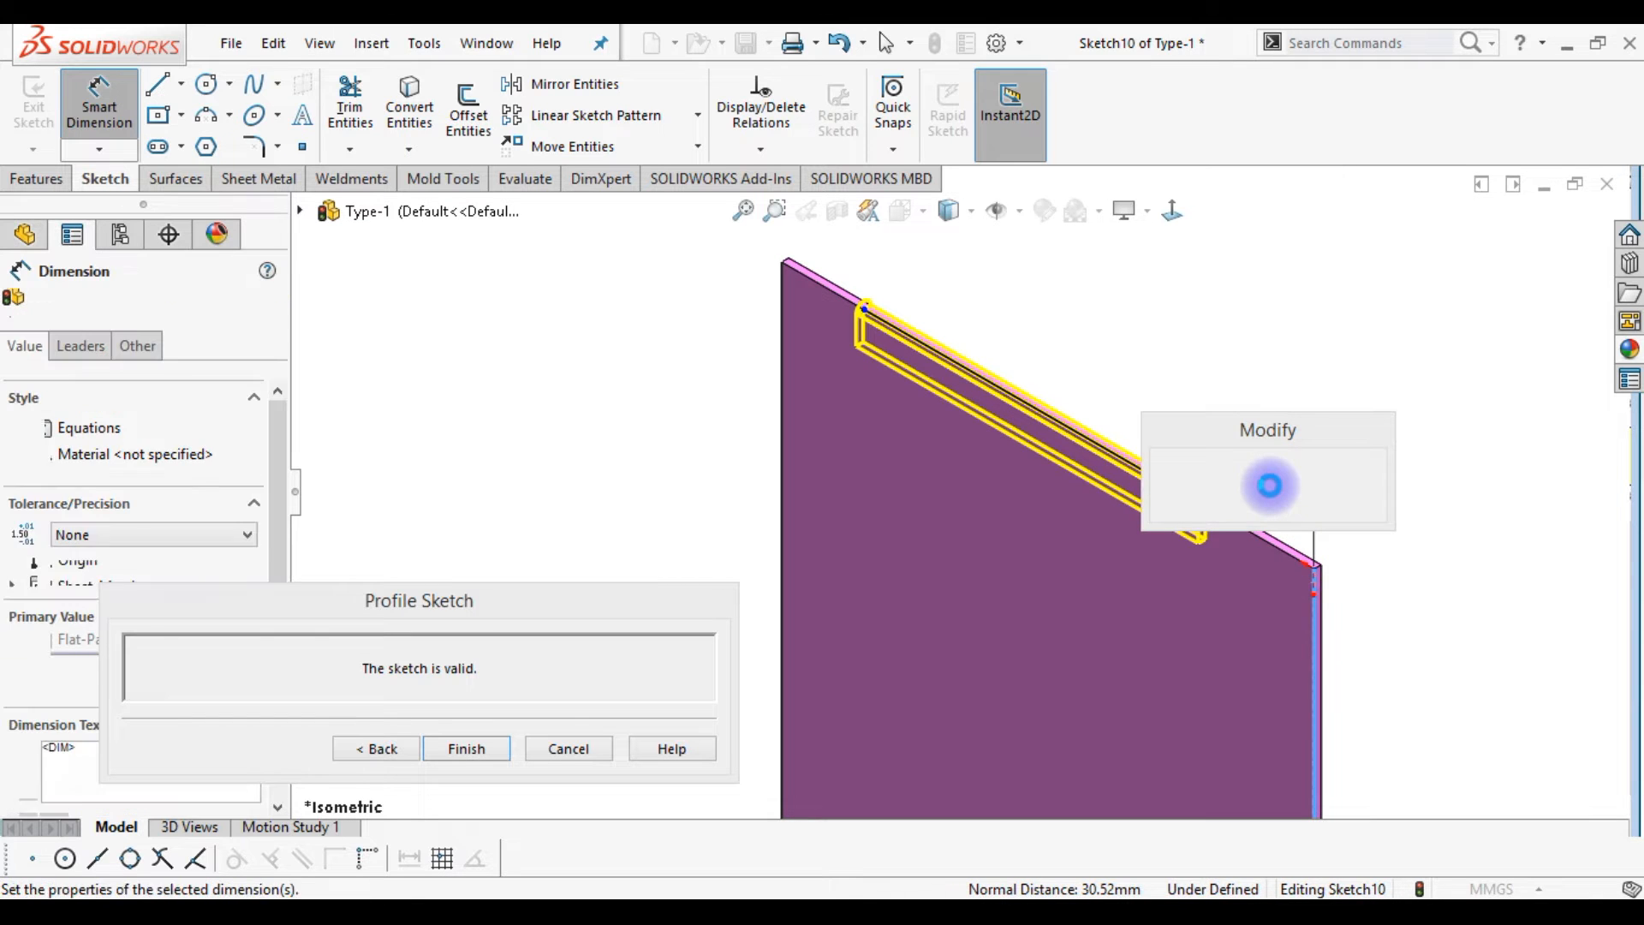
pyautogui.write('20')
pyautogui.press('Return')
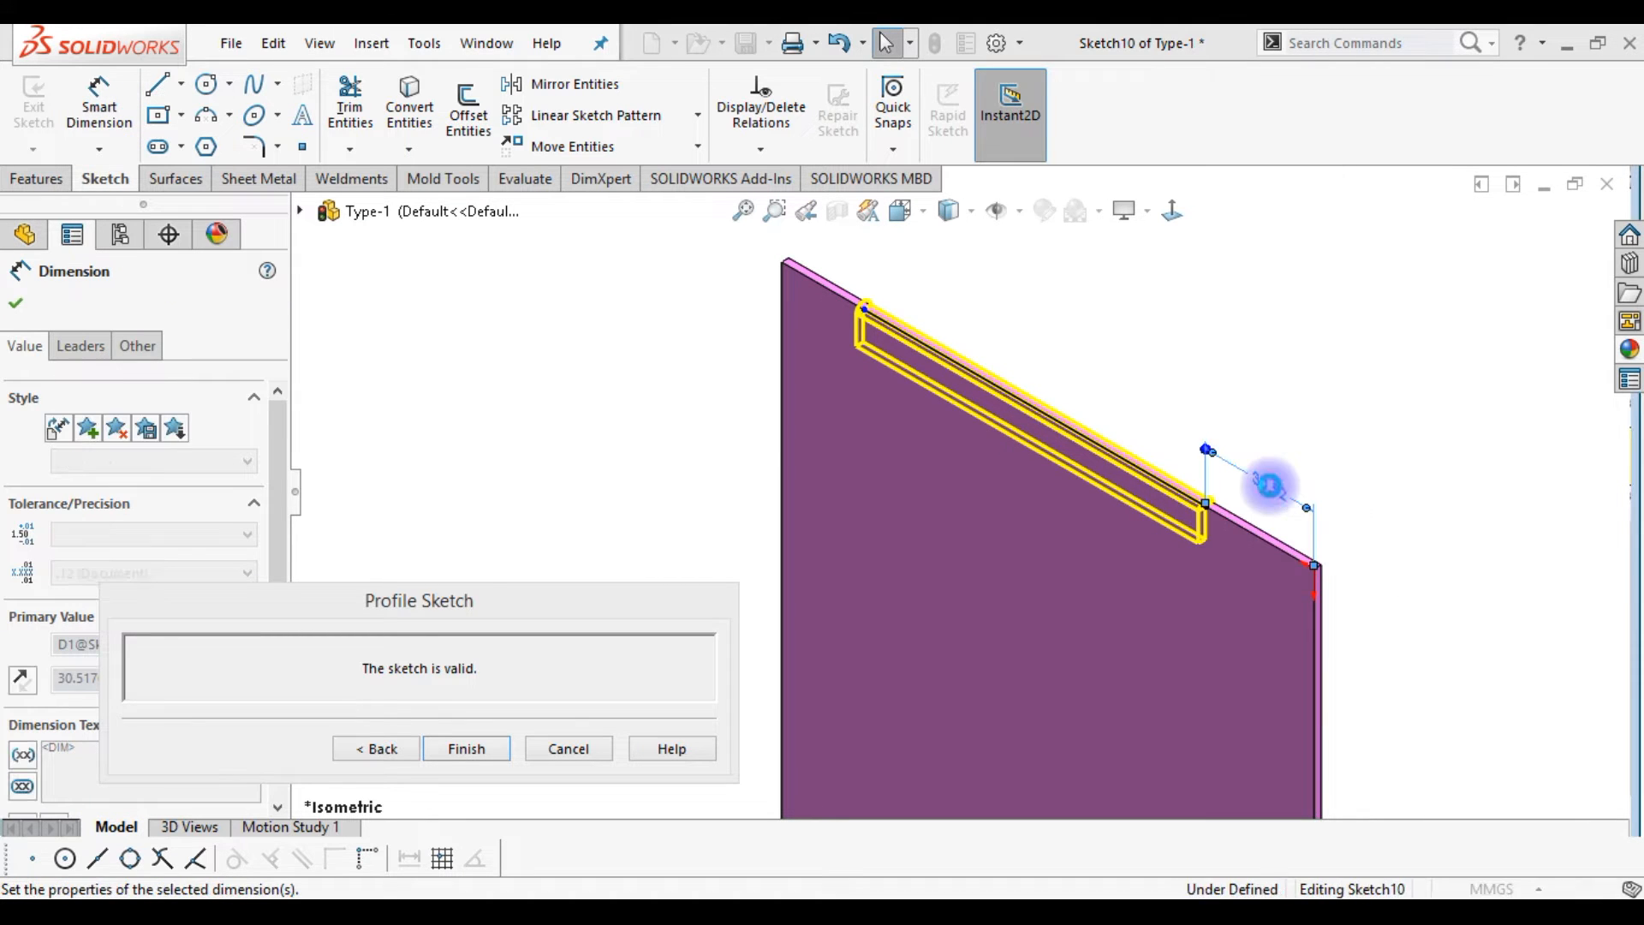
# Dimension the profile line's left end to the plate's left edge at 20 mm
pyautogui.click(1047, 345)
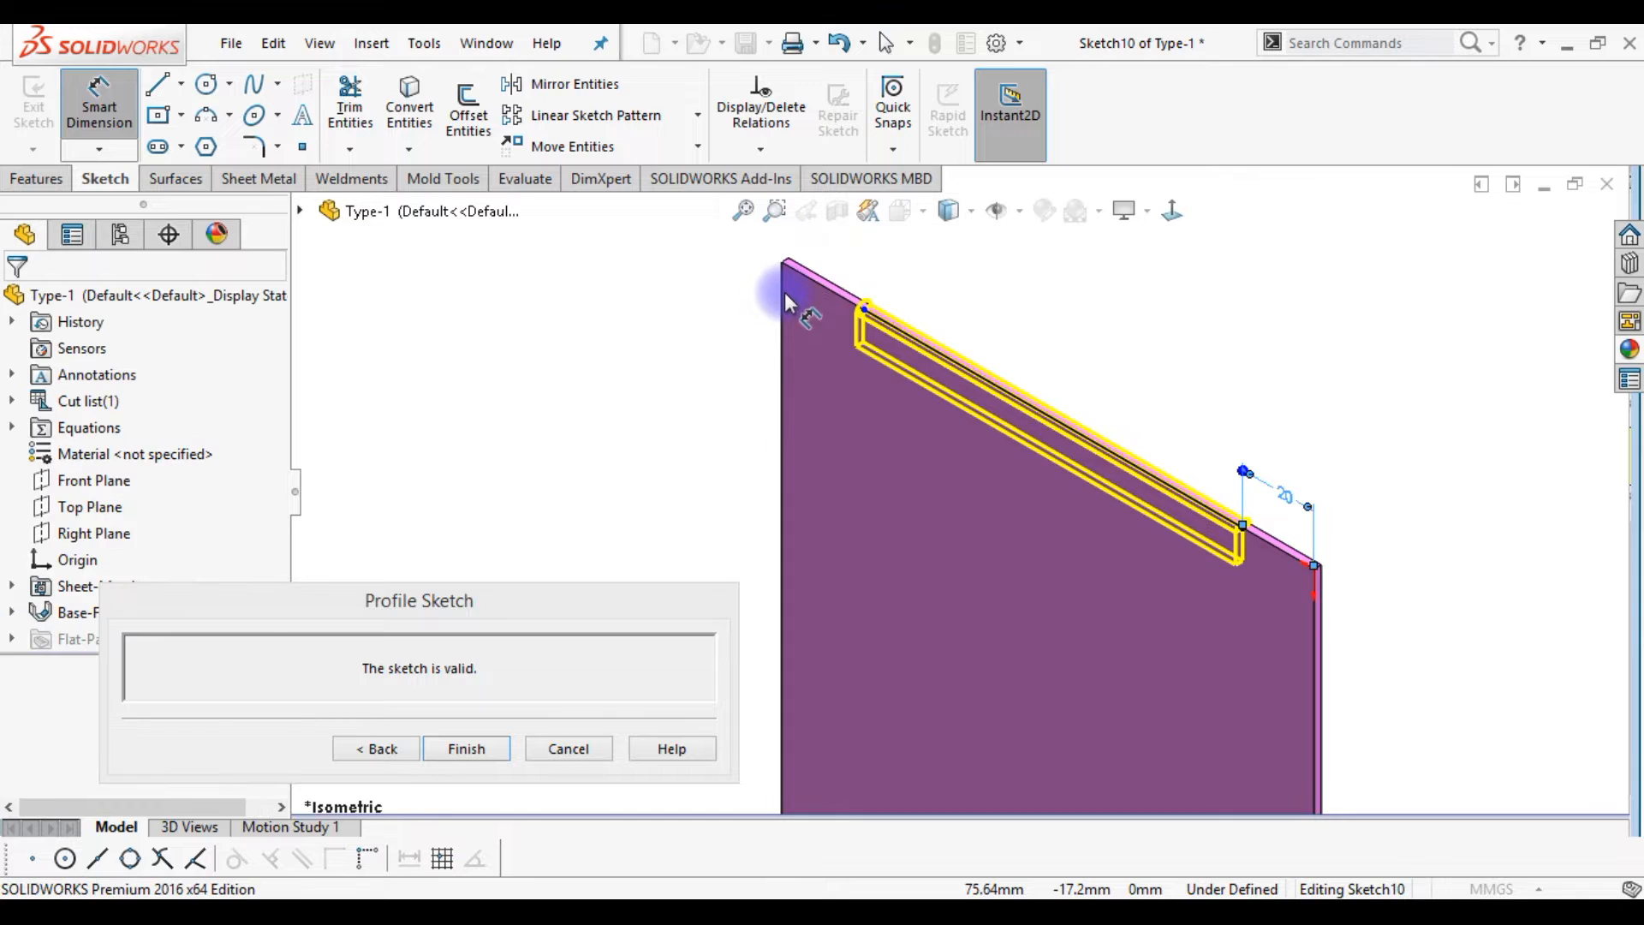
pyautogui.click(865, 310)
pyautogui.click(852, 283)
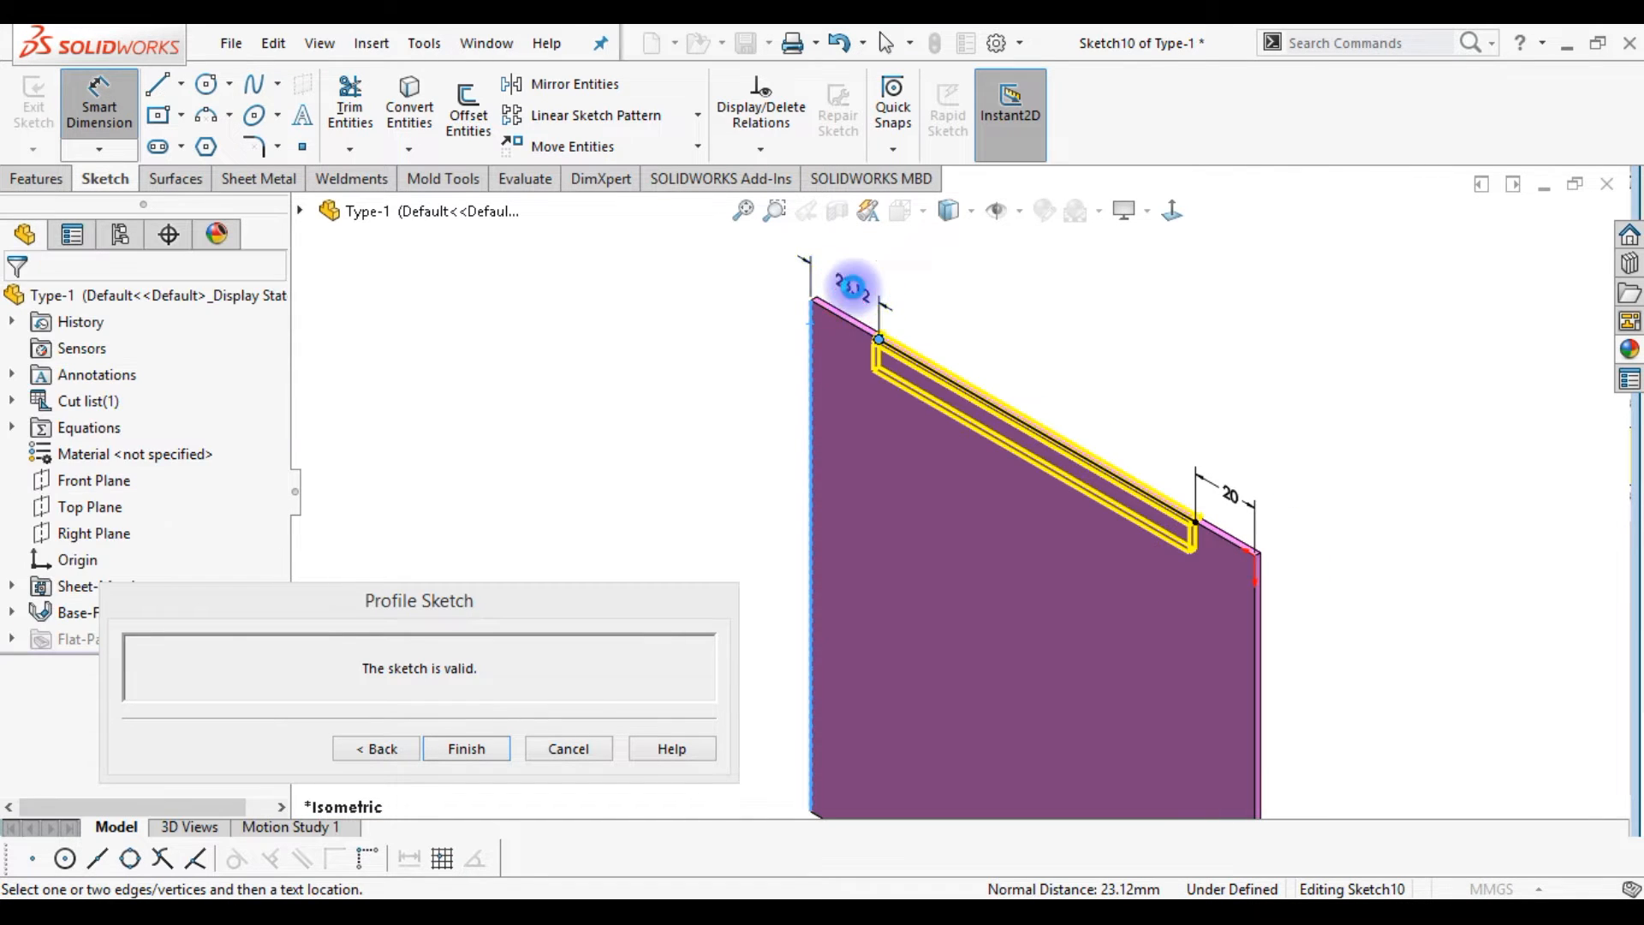
pyautogui.write('20')
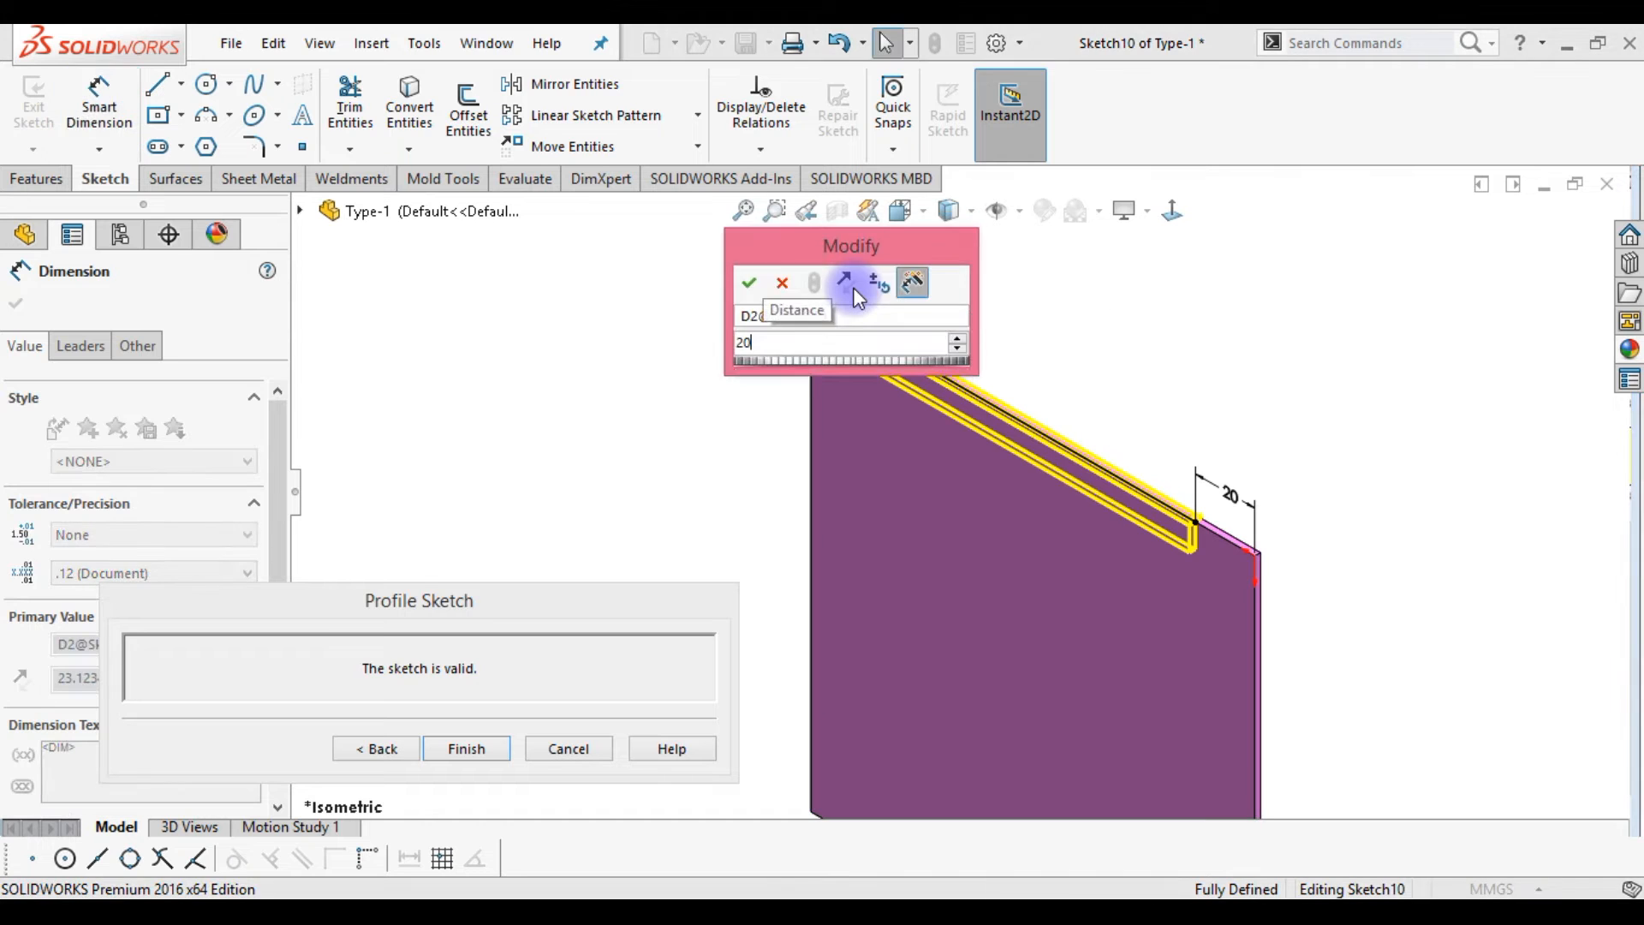
pyautogui.press('Return')
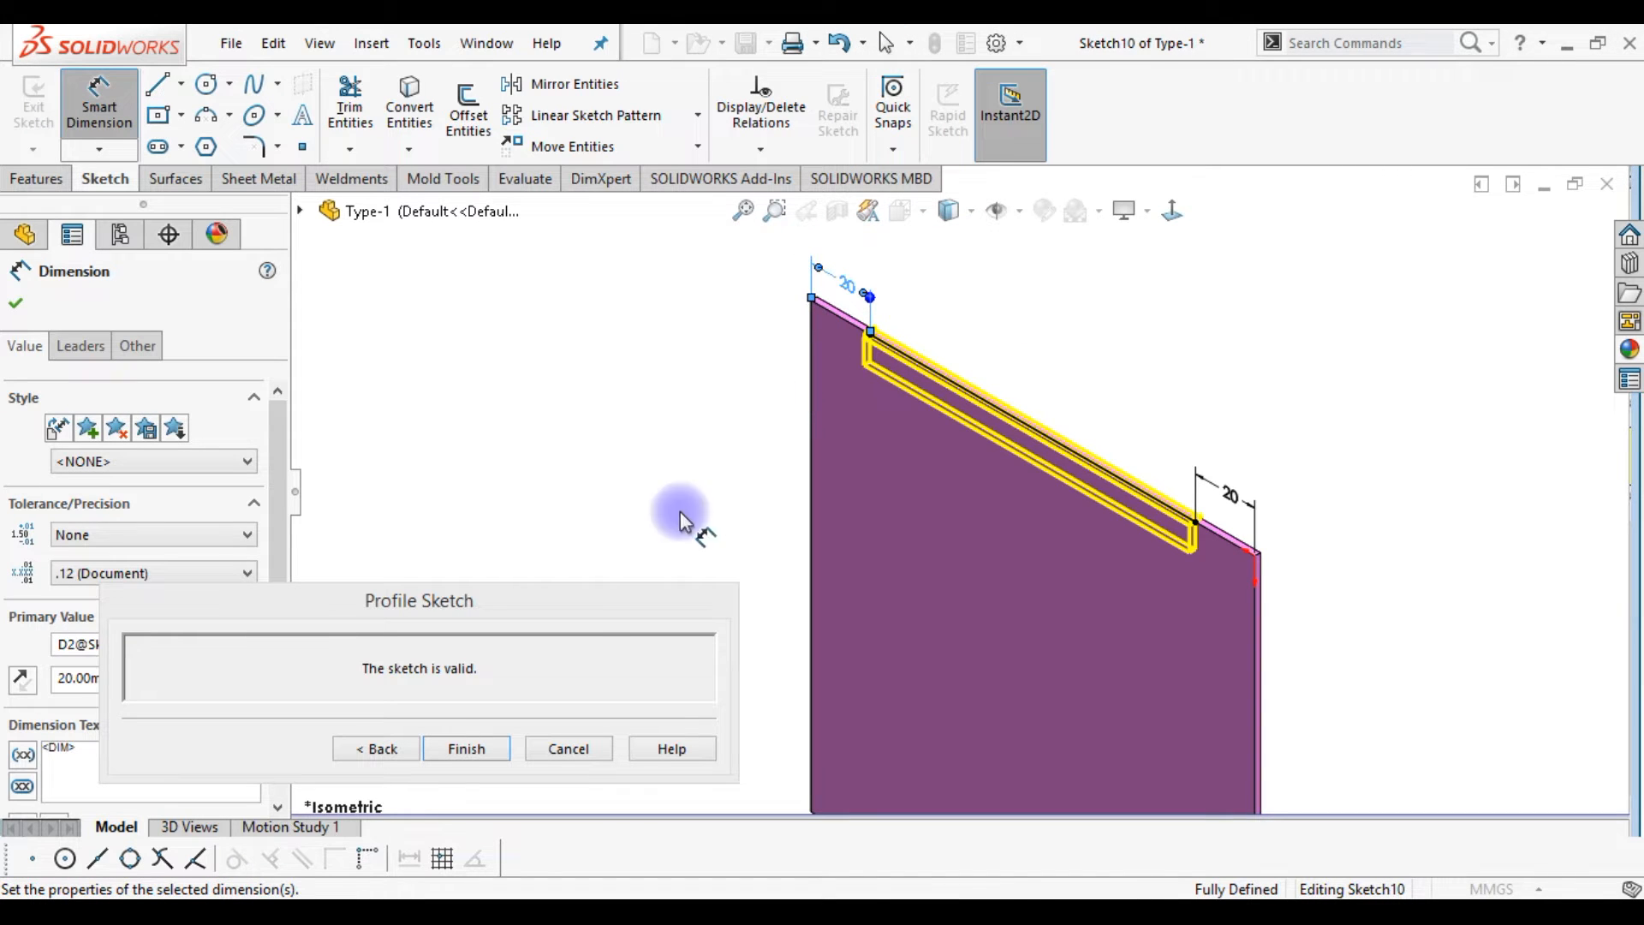
# Finish the hem's profile sketch and accept the closed hem feature
pyautogui.moveTo(578, 606); pyautogui.dragTo(622, 458)
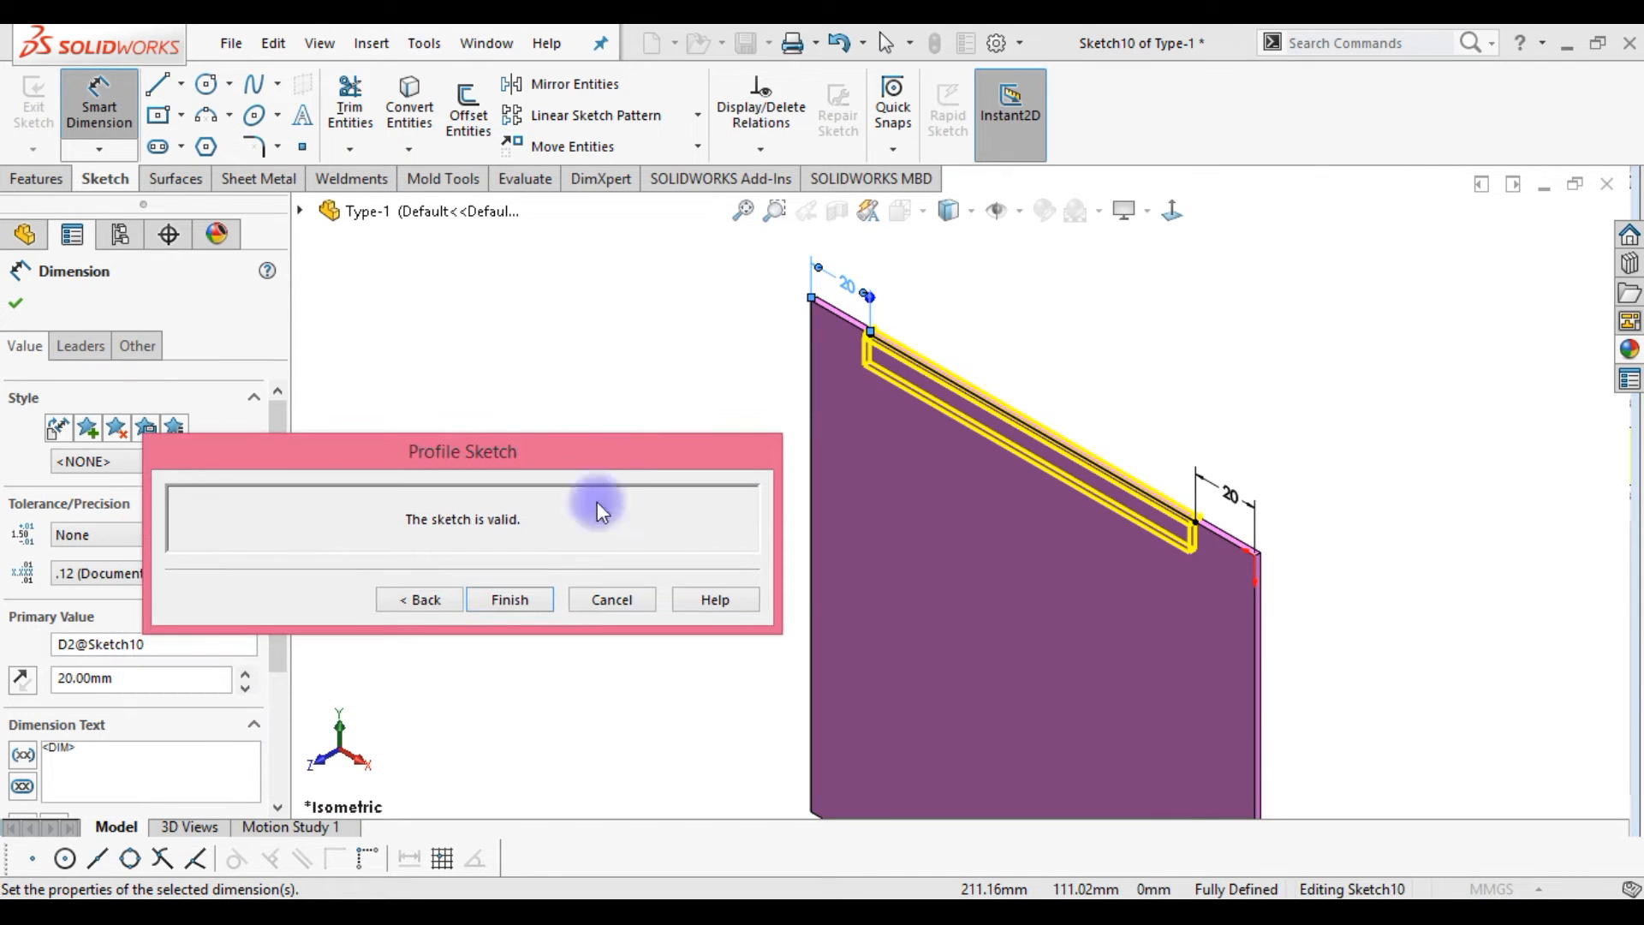
pyautogui.click(452, 600)
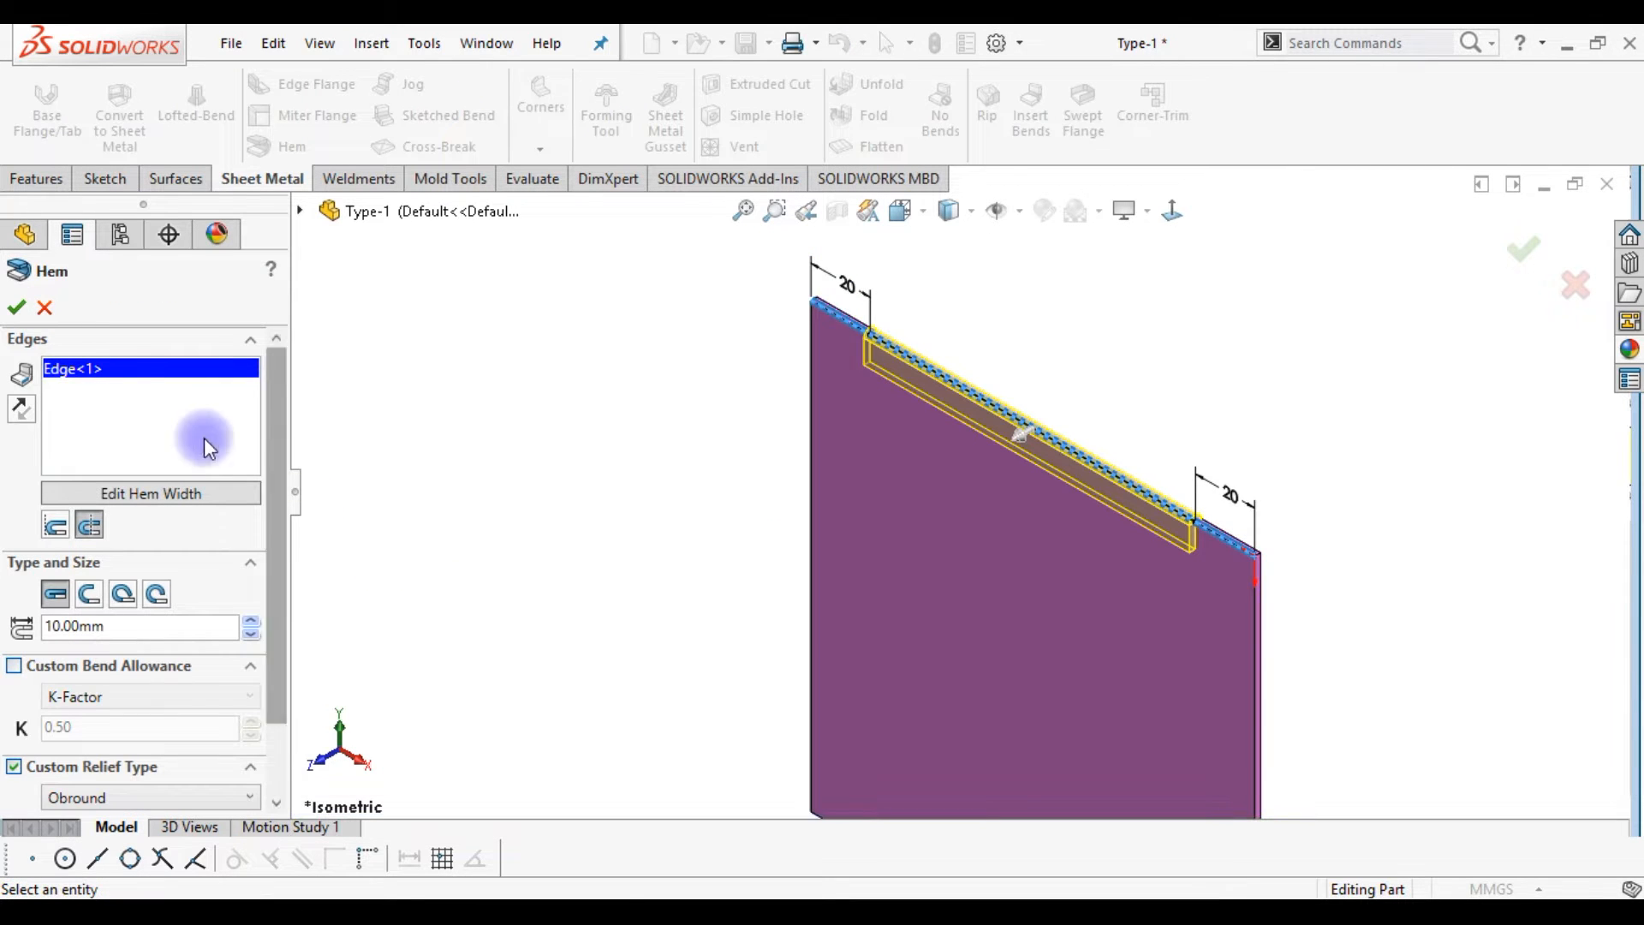
pyautogui.click(17, 306)
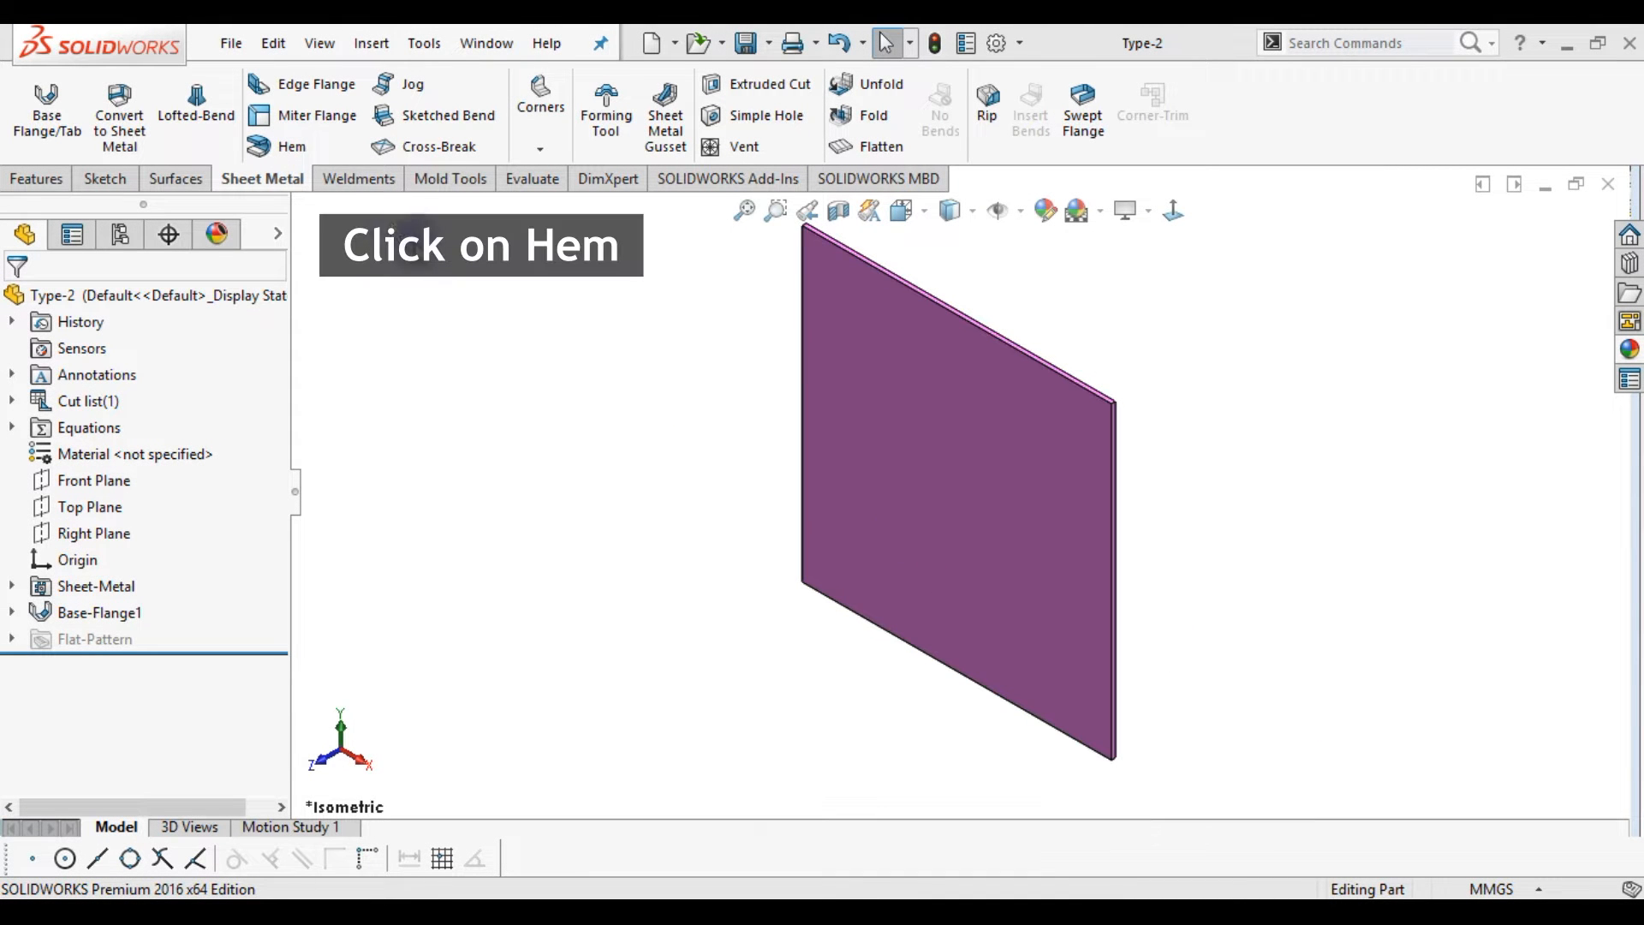
# Start a hem on the top edge of the Type-2 plate, with the material position set to Bend Outside
pyautogui.click(301, 142)
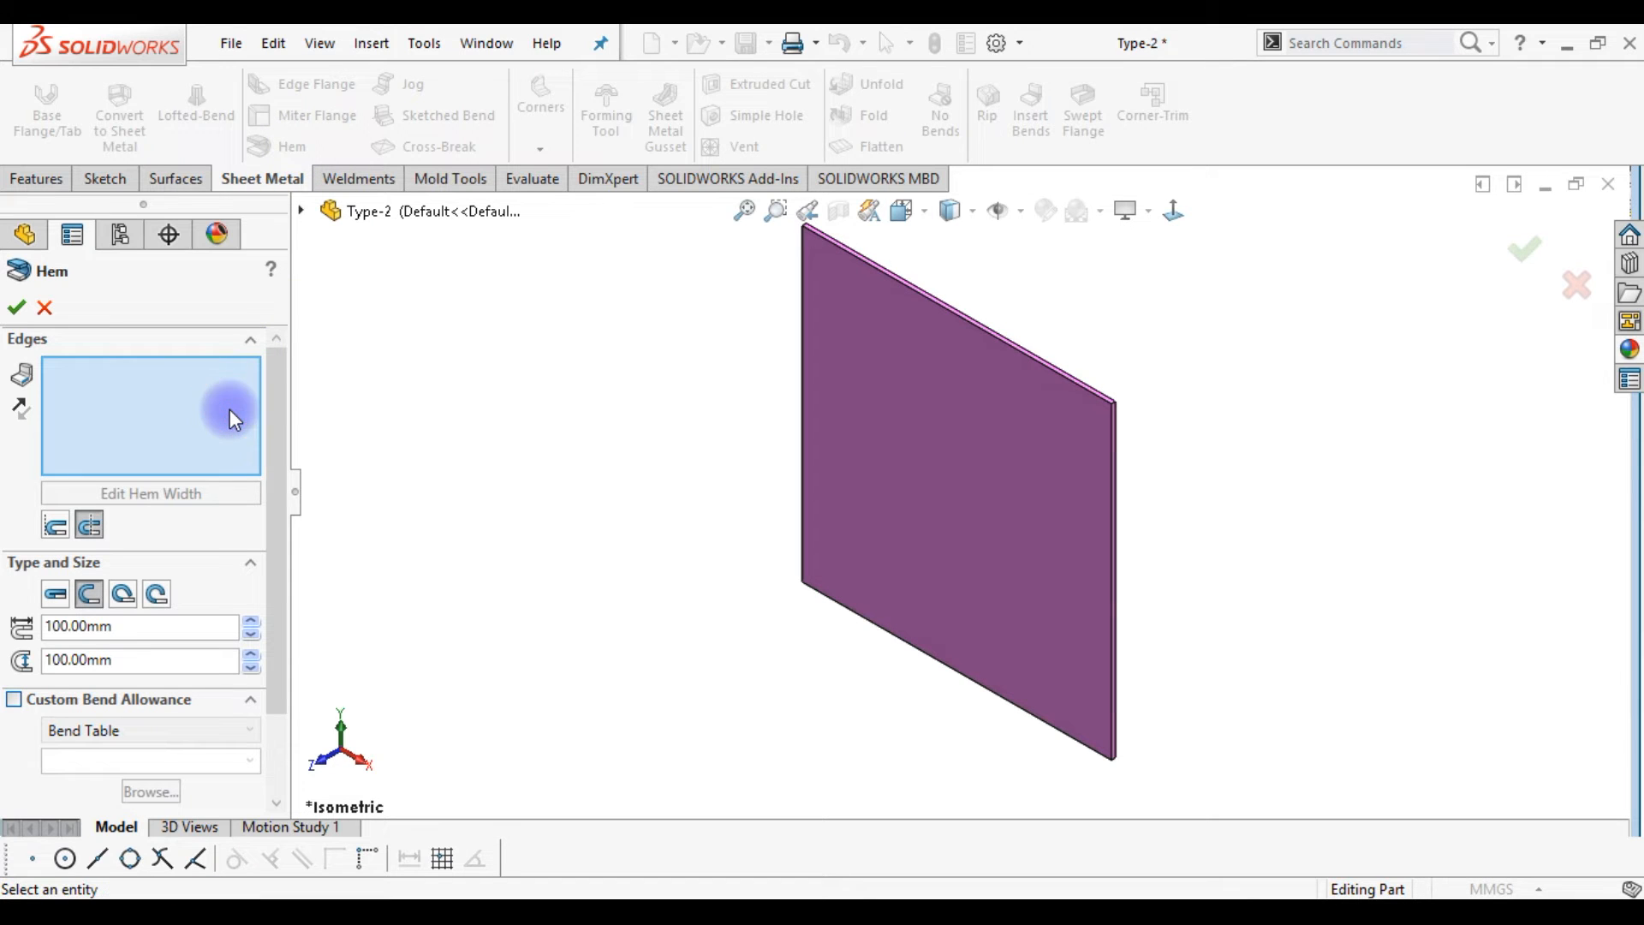
pyautogui.click(1006, 340)
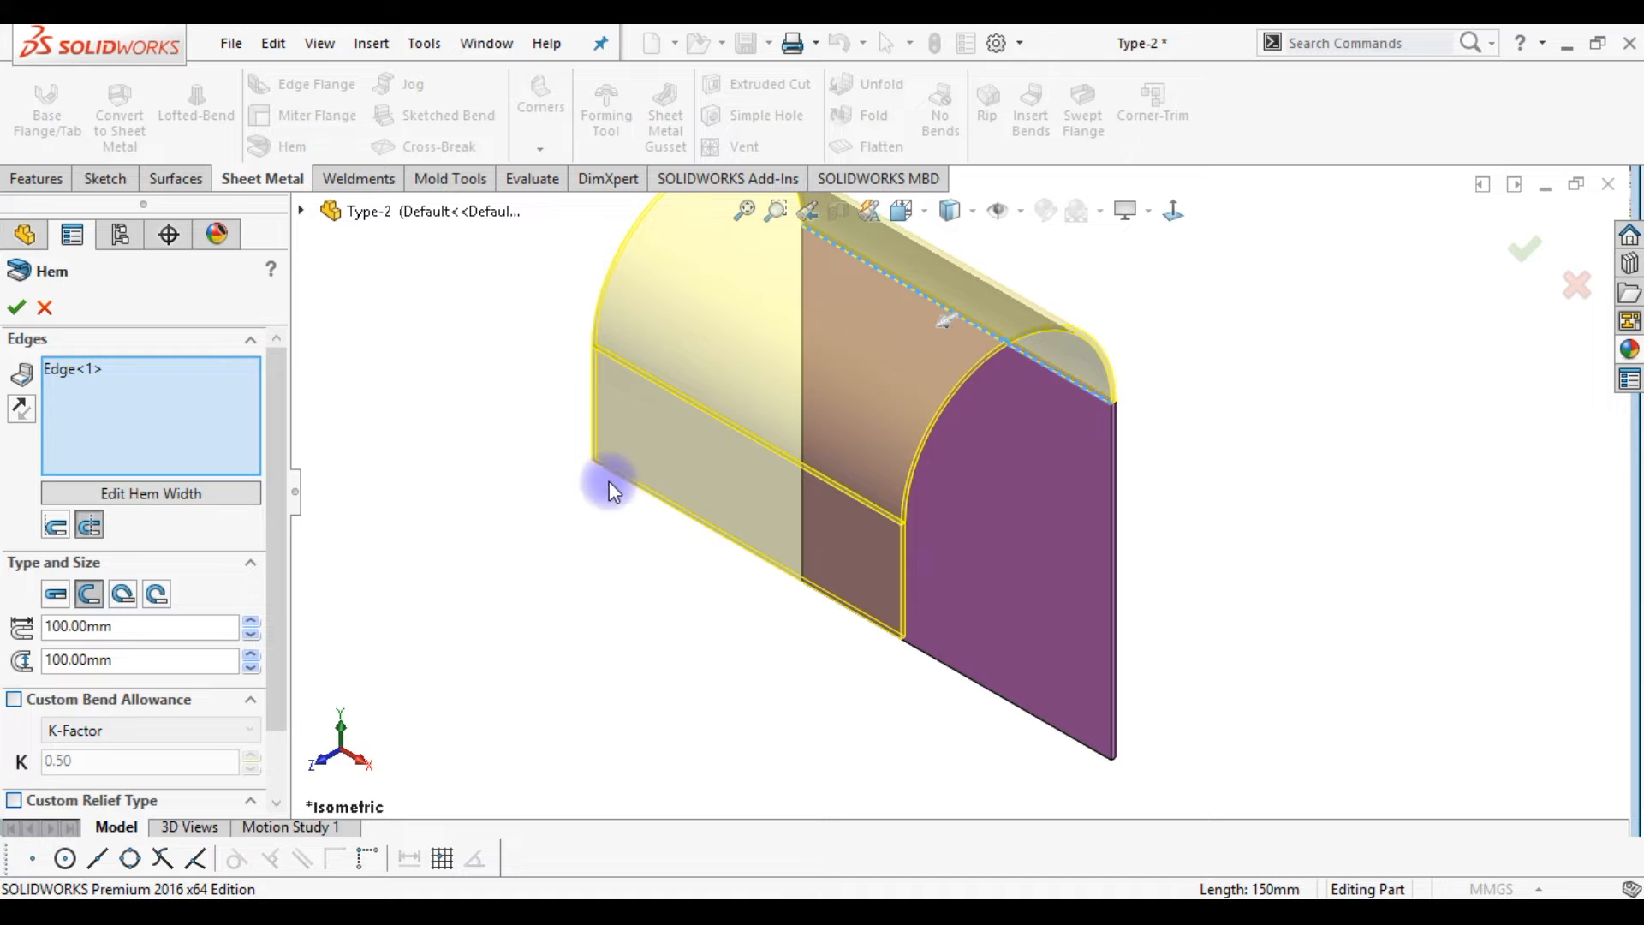
pyautogui.click(63, 531)
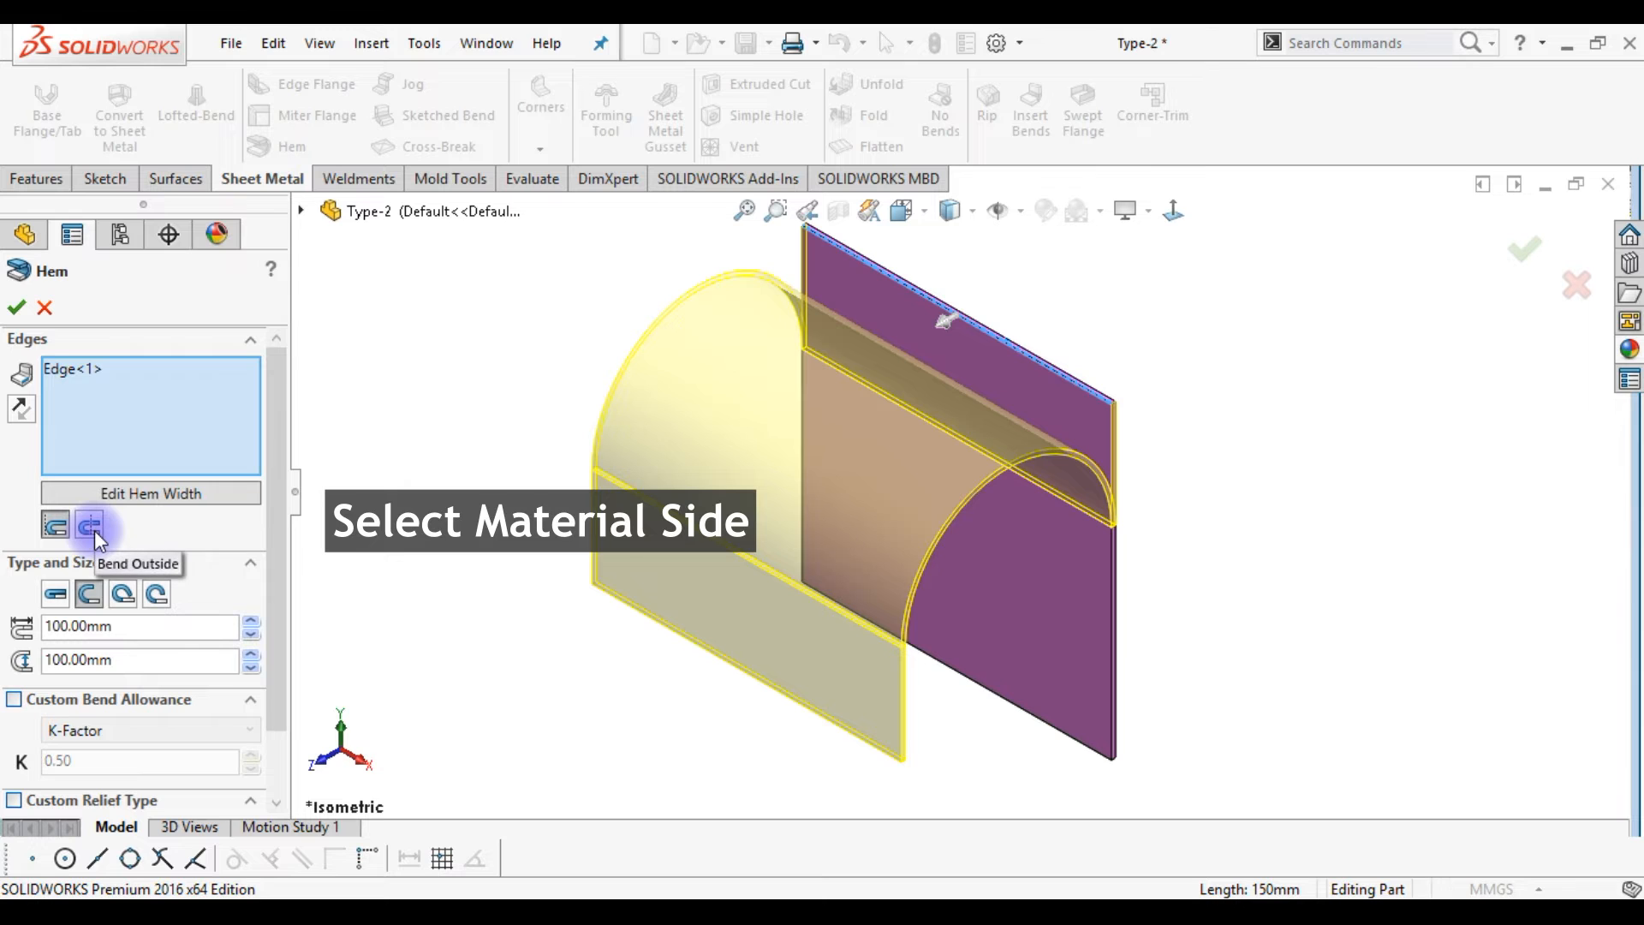
pyautogui.click(91, 526)
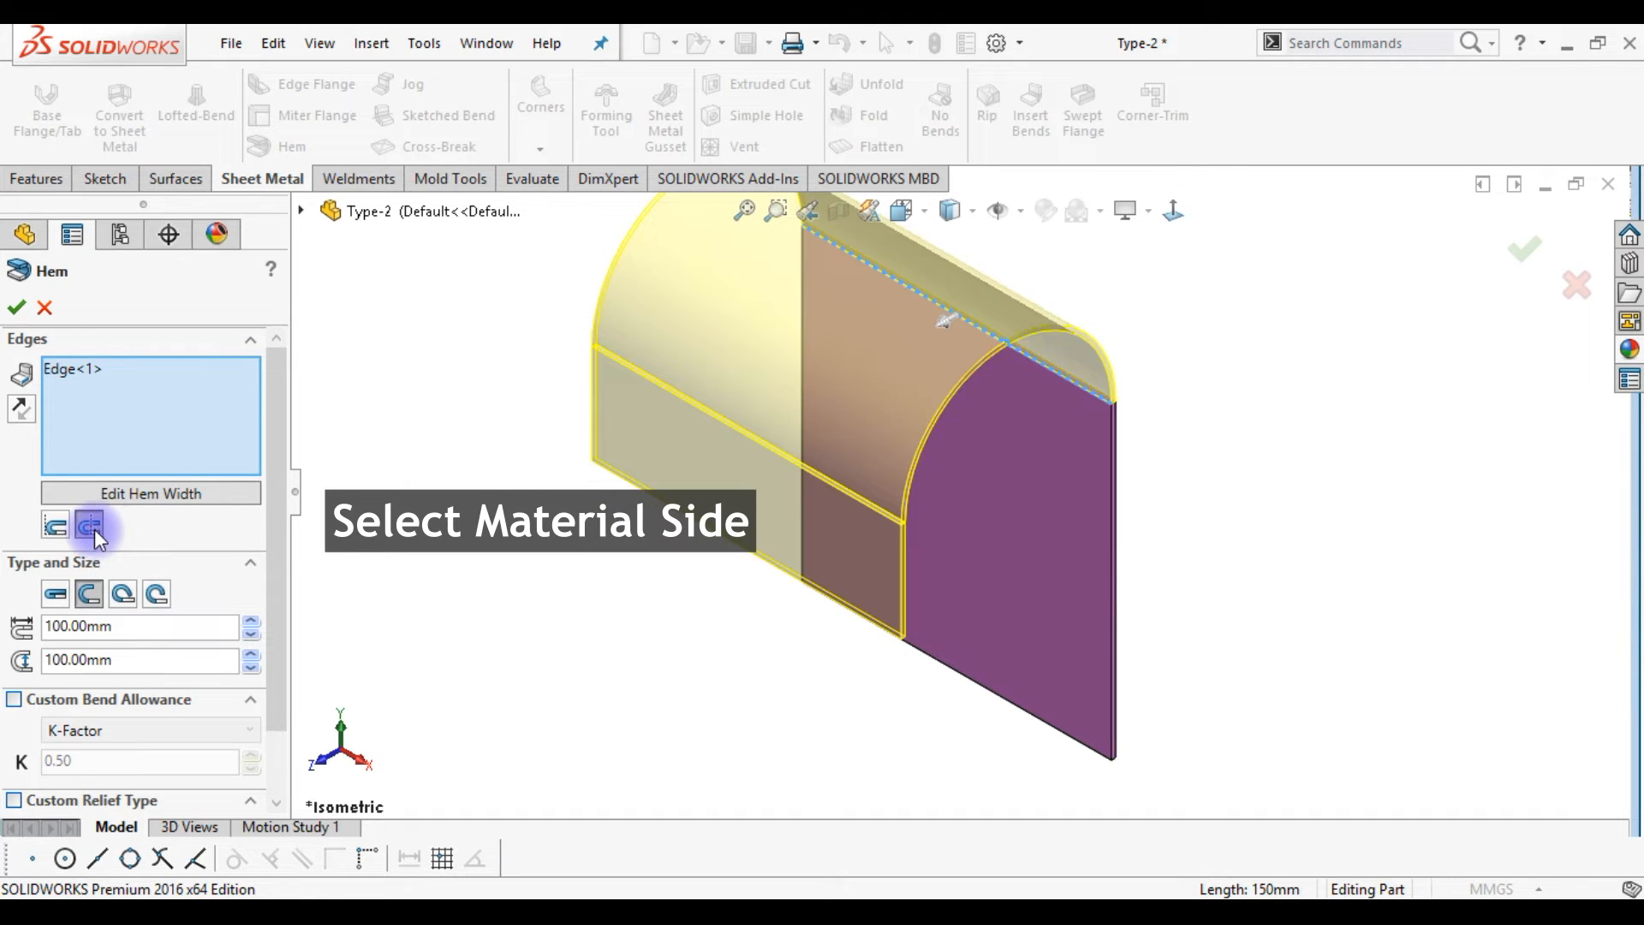
# Set the hem type to Open with a length of 15 mm and a gap distance of 10 mm
pyautogui.moveTo(275, 538); pyautogui.dragTo(279, 610)
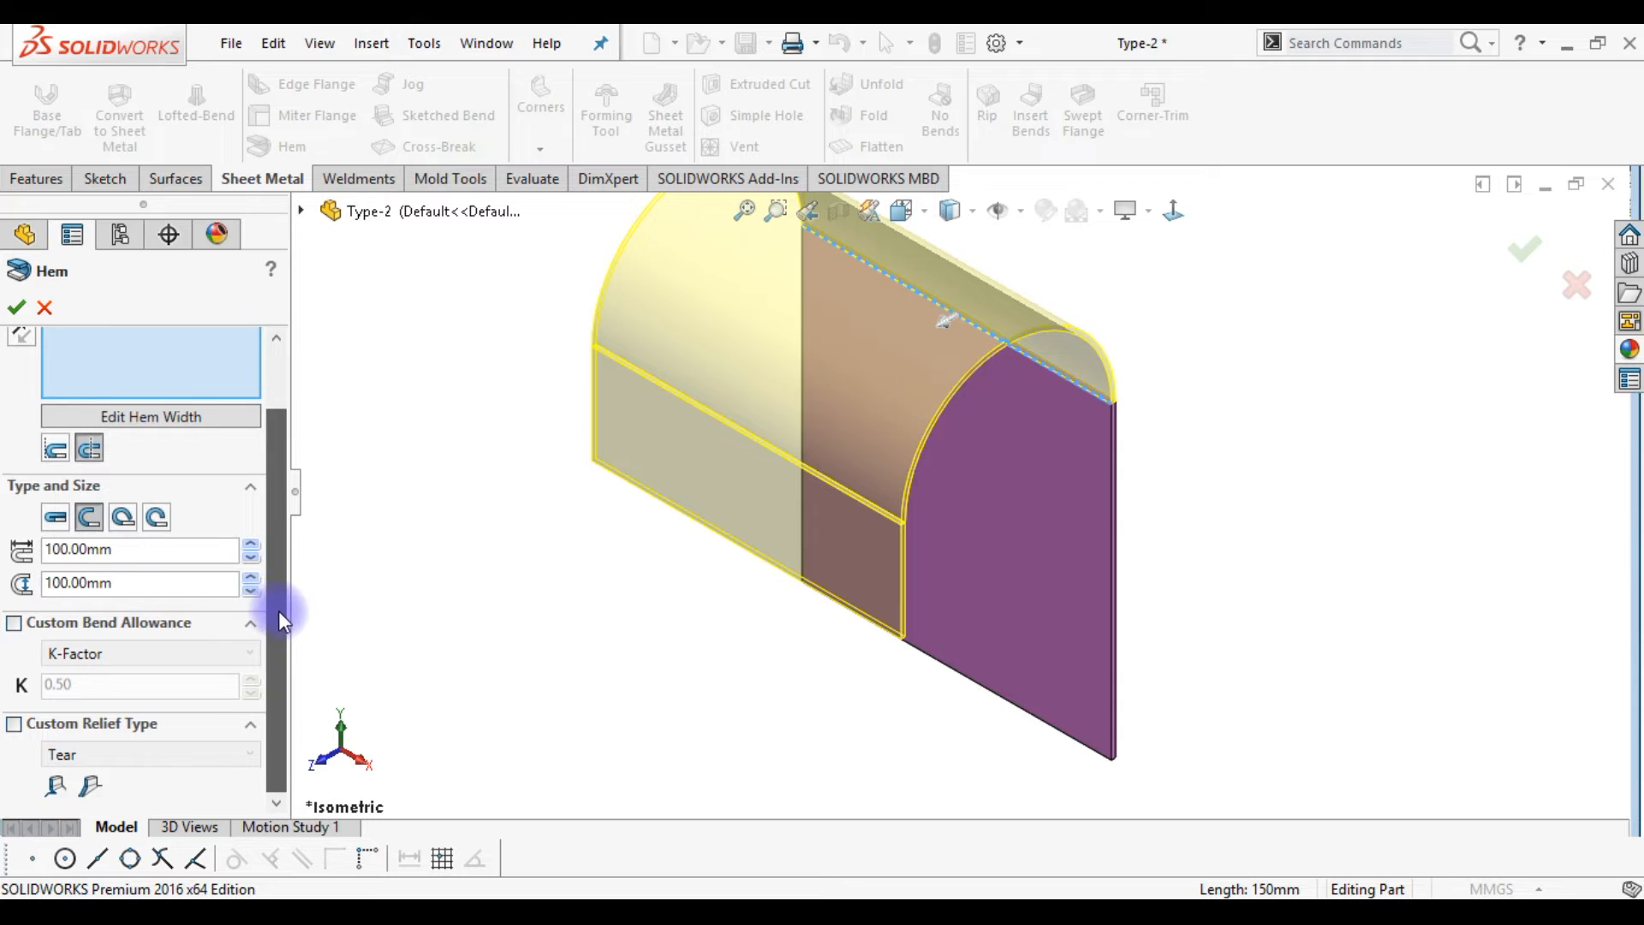
pyautogui.click(87, 517)
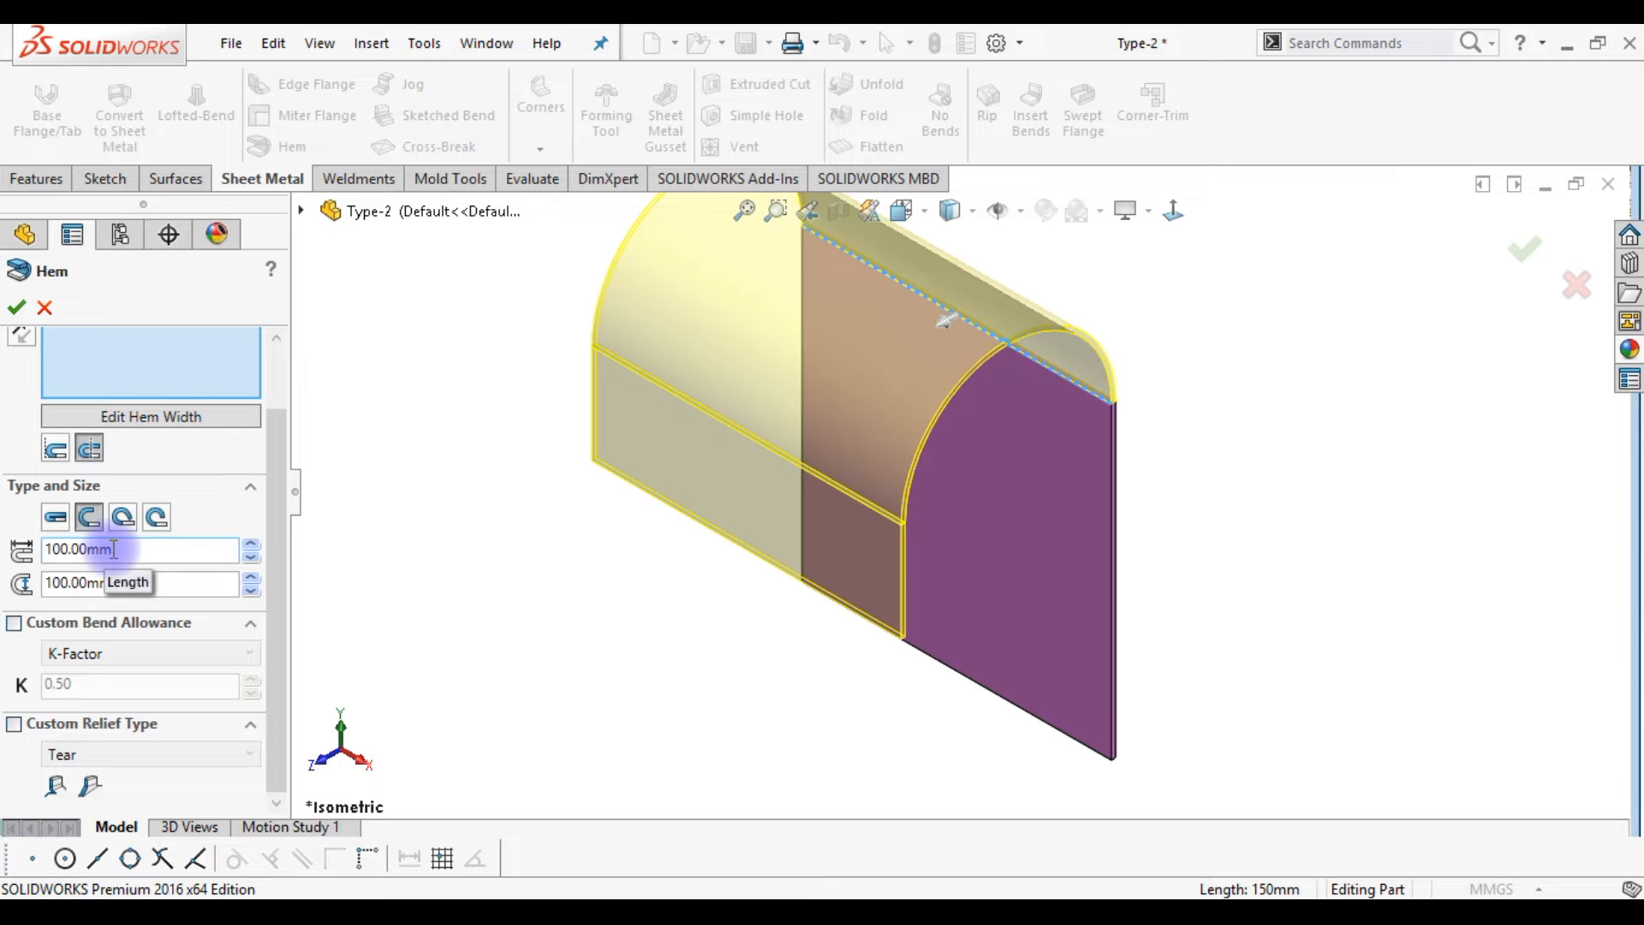
pyautogui.moveTo(109, 549); pyautogui.dragTo(49, 549)
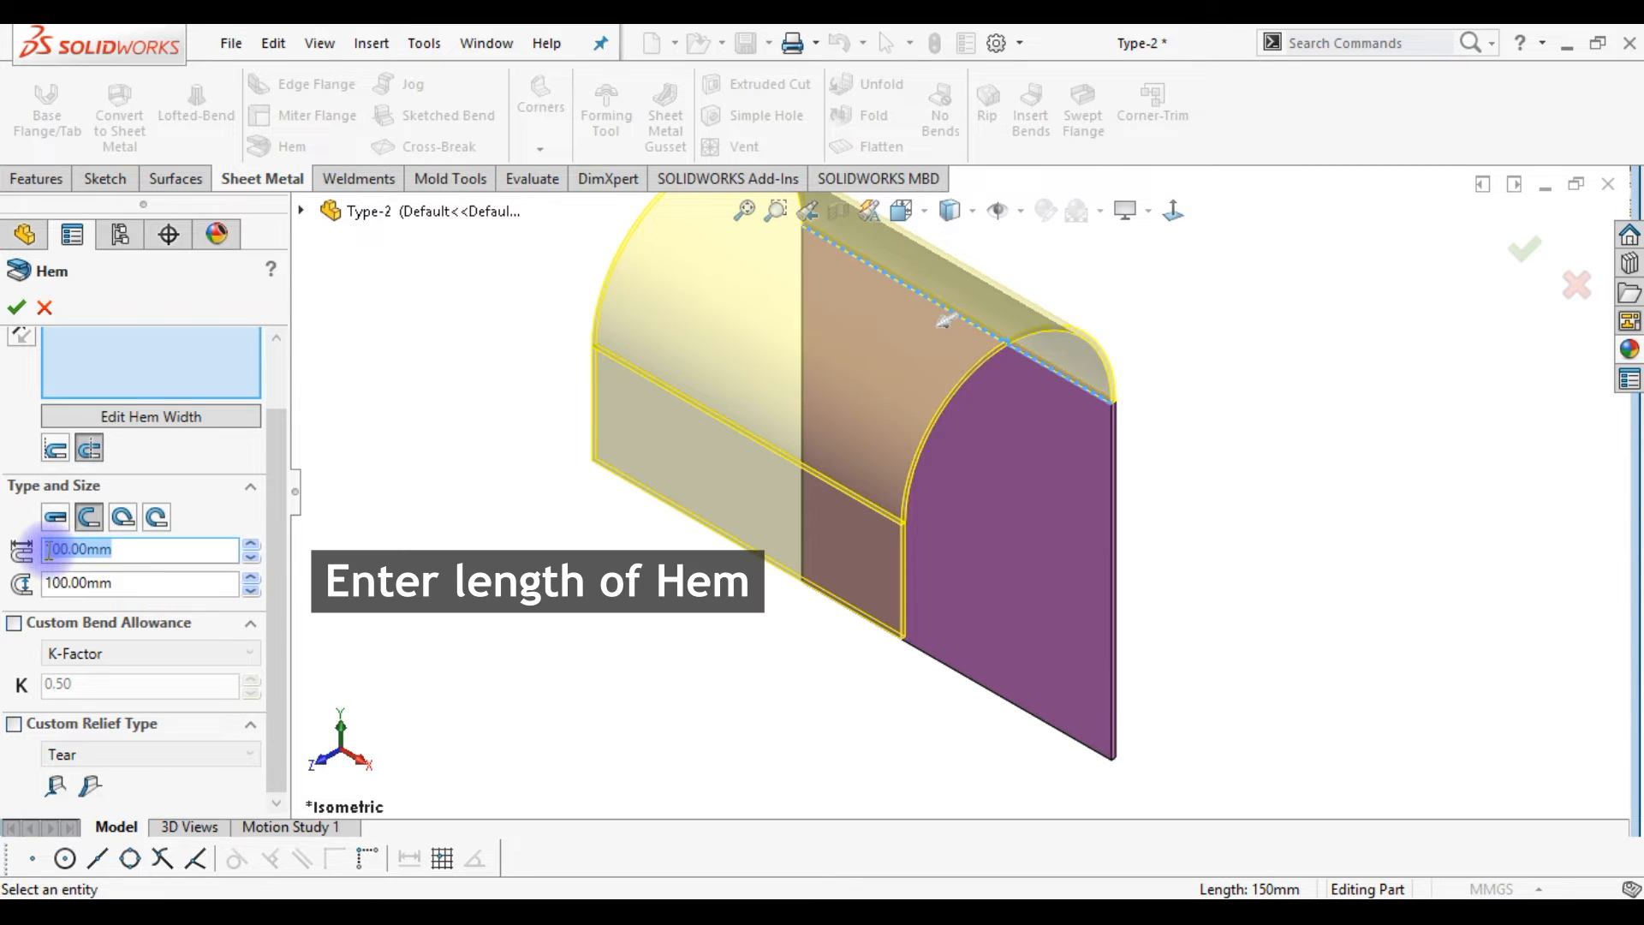
pyautogui.write('15')
pyautogui.press('Return')
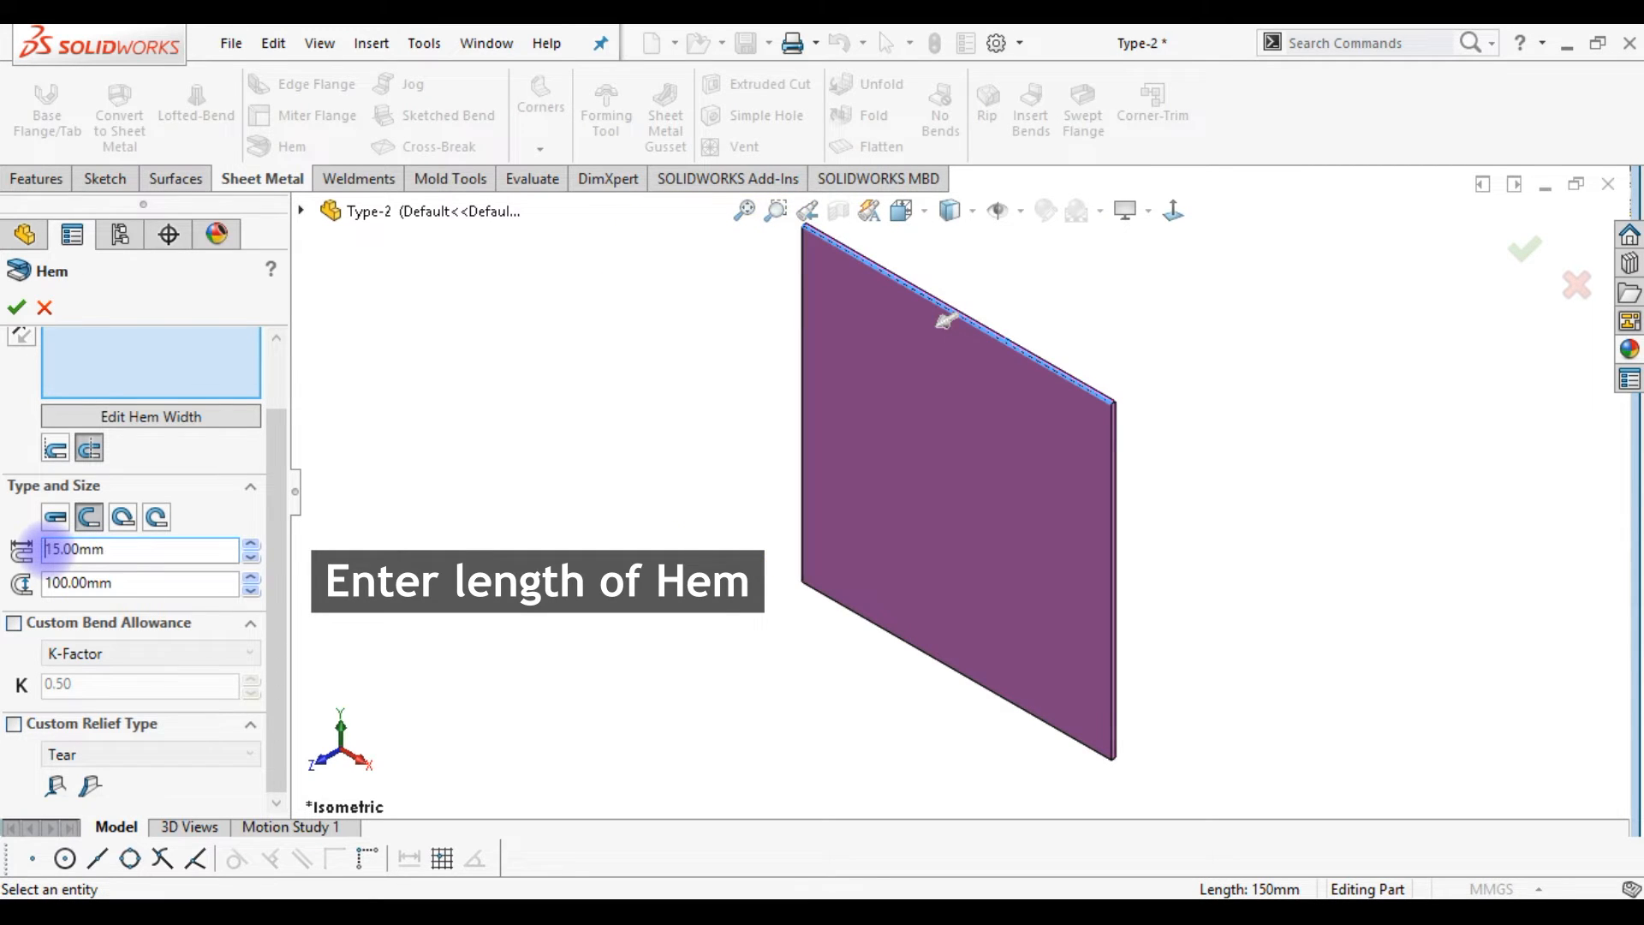
pyautogui.moveTo(112, 582); pyautogui.dragTo(41, 583)
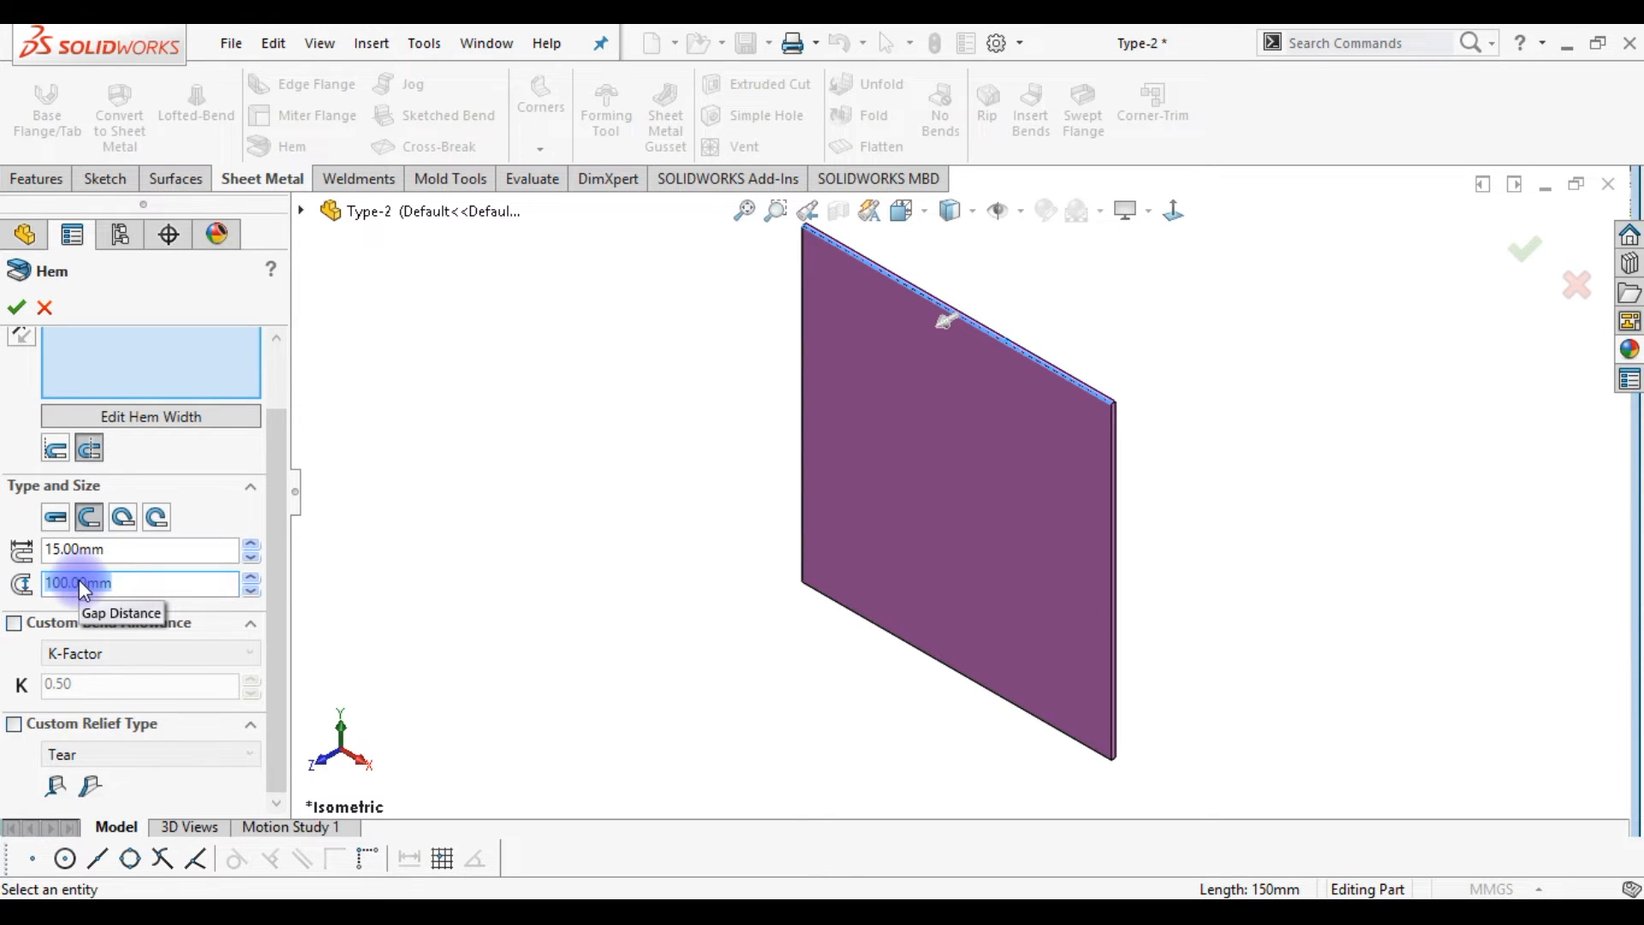
pyautogui.write('10')
pyautogui.press('Return')
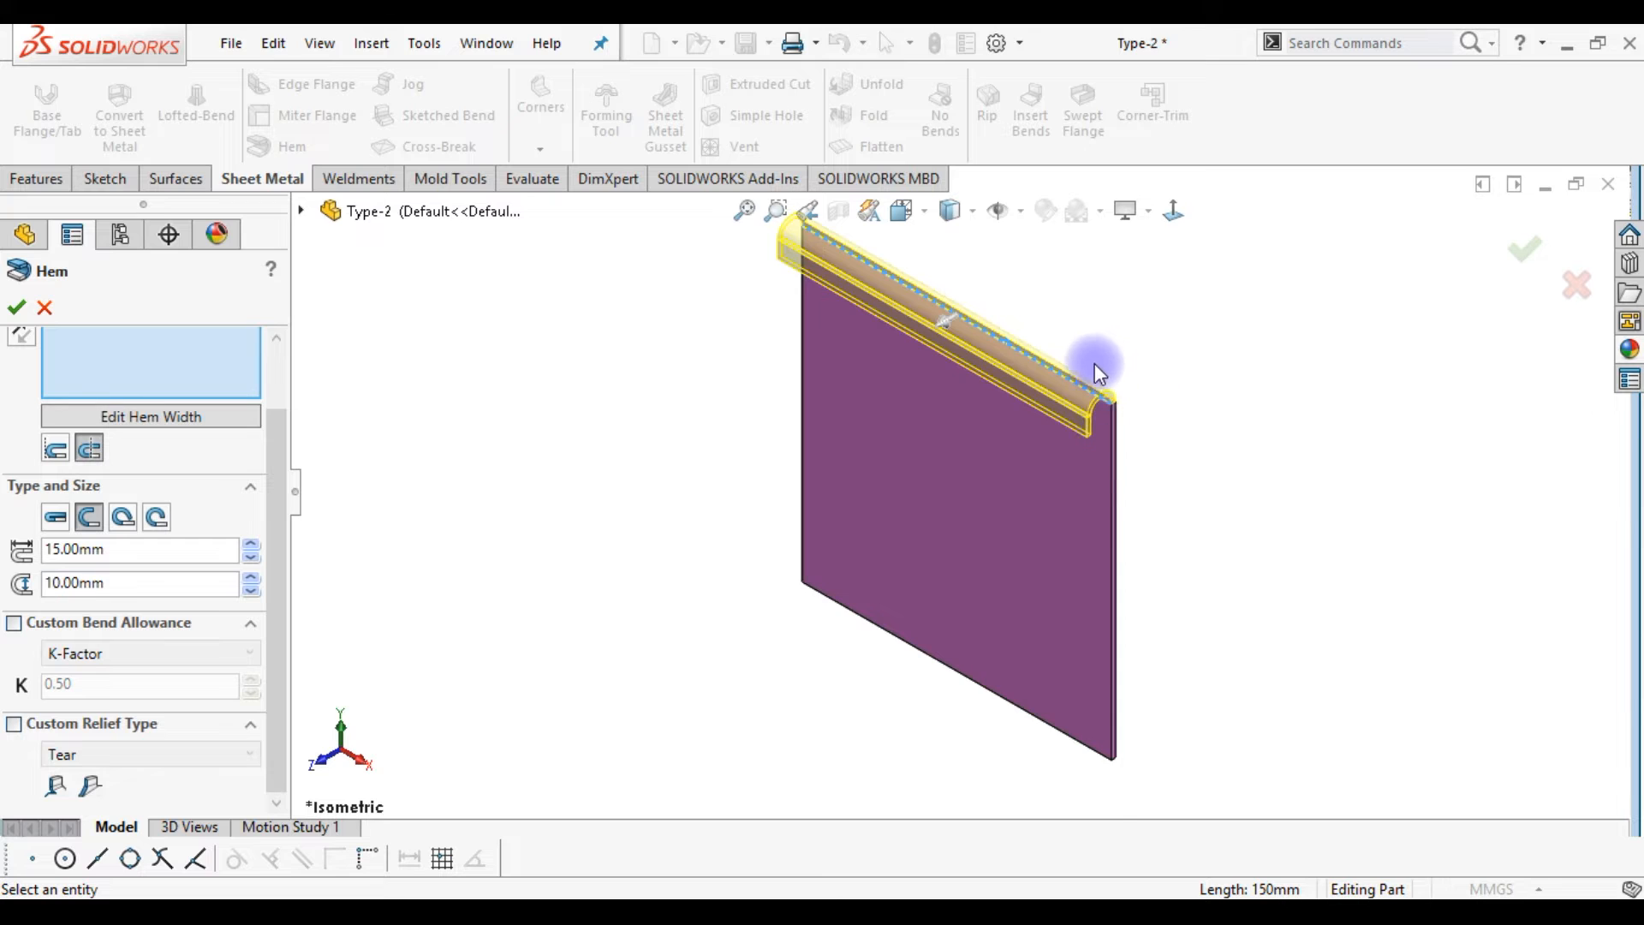
pyautogui.scroll(-5, 1104, 394)
pyautogui.scroll(-2, 1087, 428)
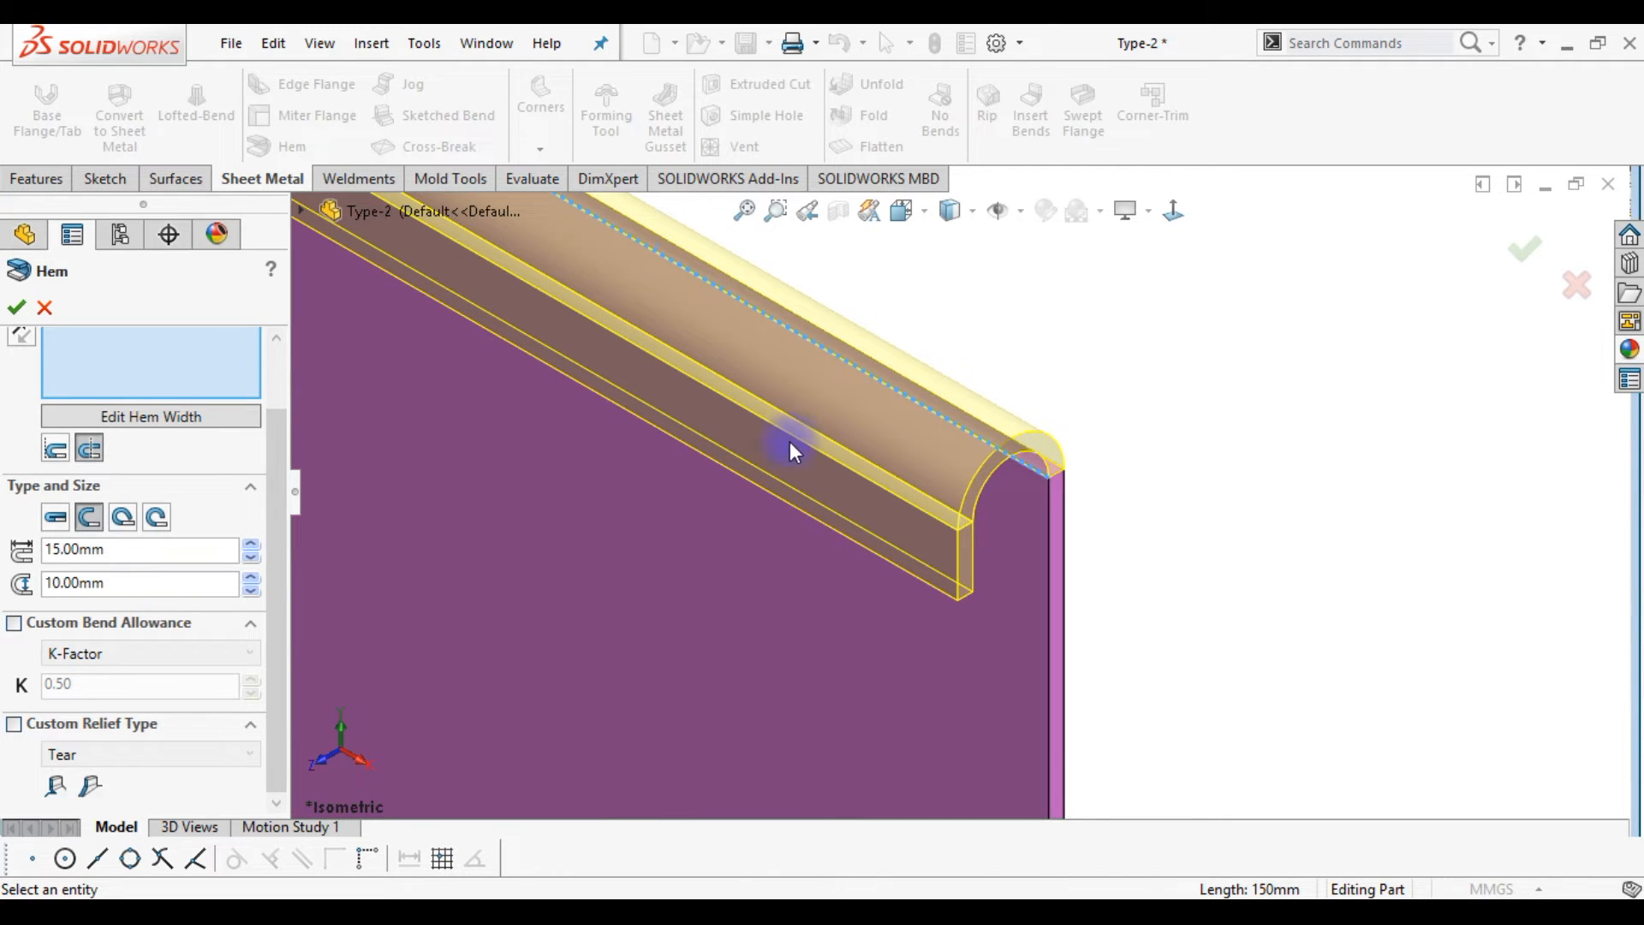
# Edit the hem width, moving the profile line's ends inward to about 18 mm from the plate's right edge and 27 mm from its left
pyautogui.moveTo(279, 542); pyautogui.dragTo(264, 434)
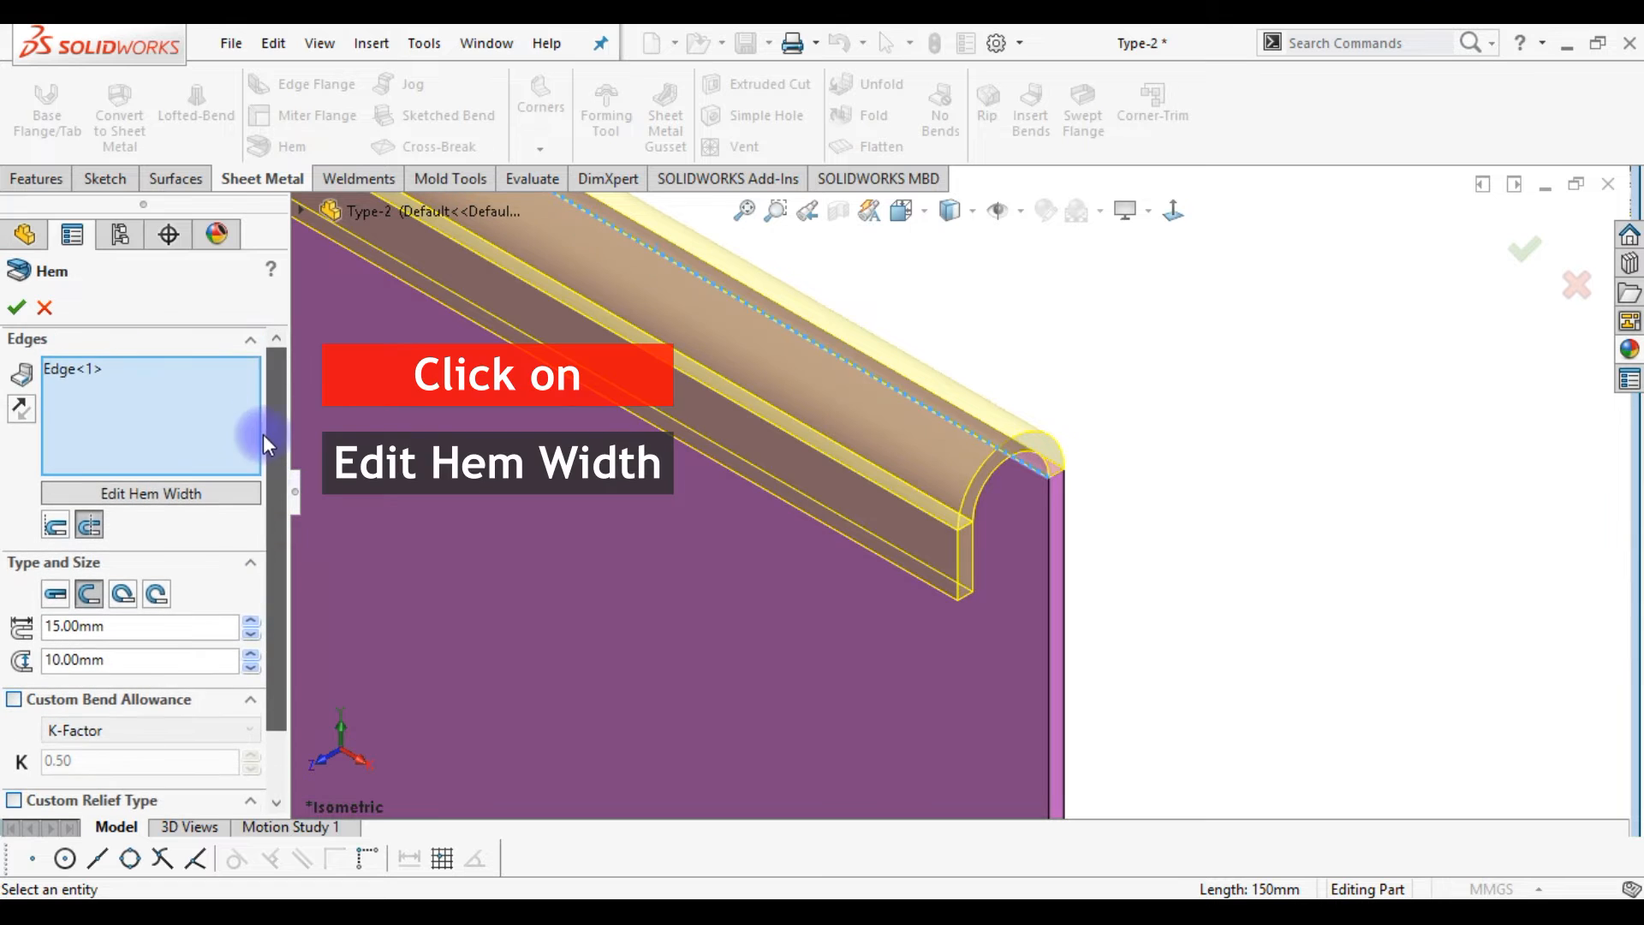
pyautogui.click(227, 495)
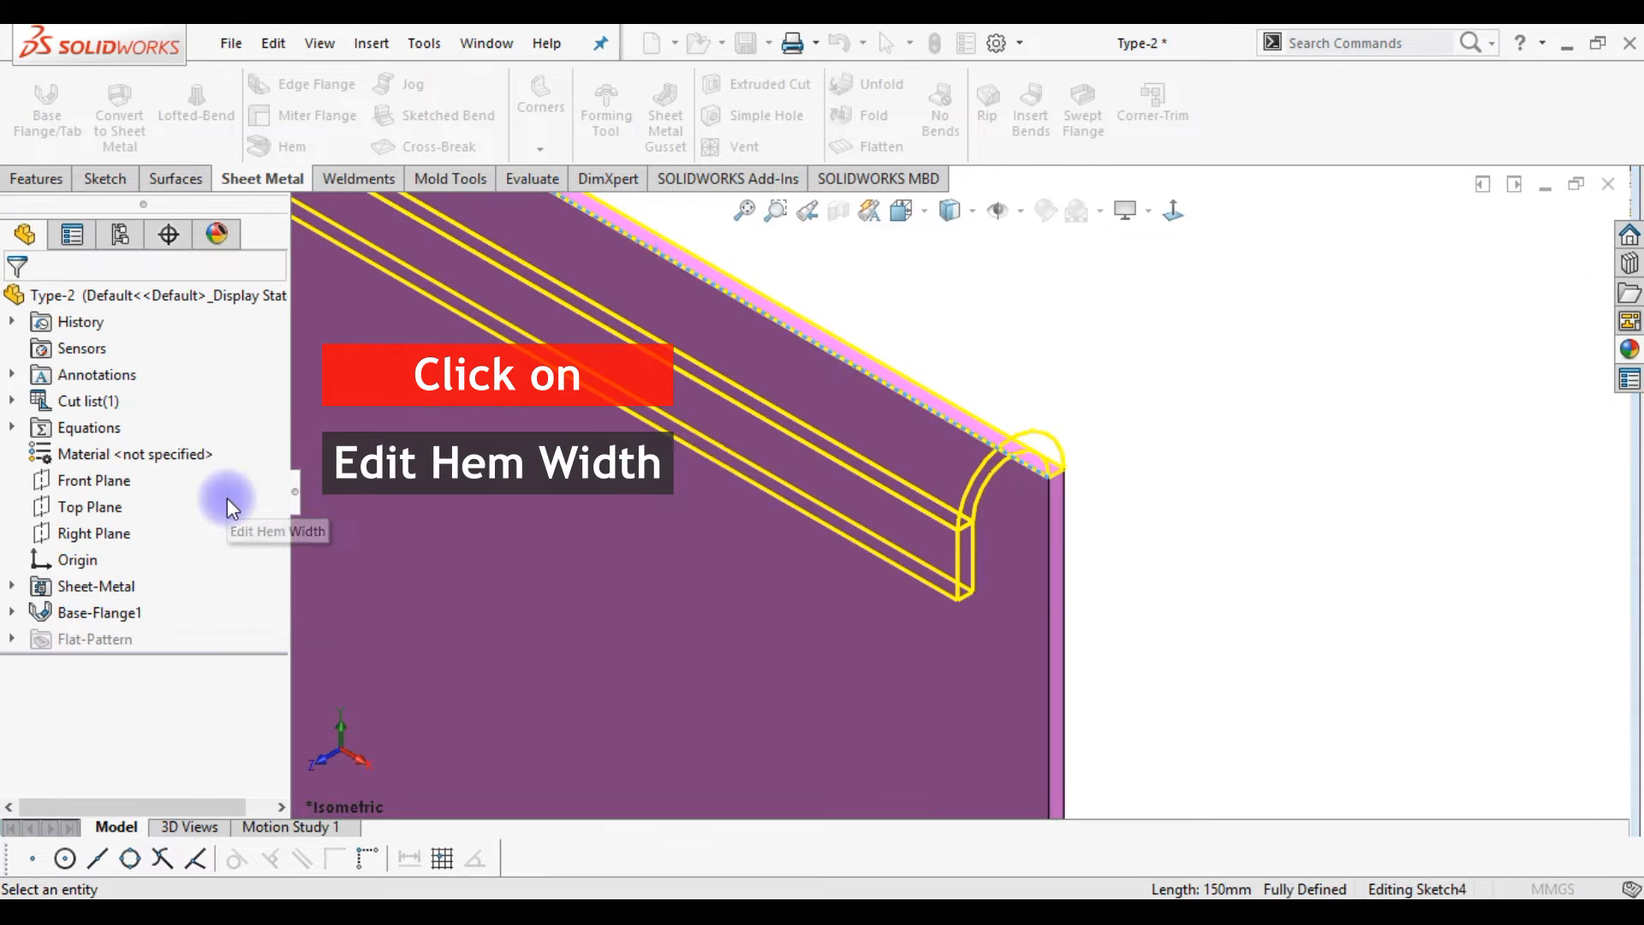
pyautogui.scroll(2, 957, 497)
pyautogui.moveTo(1021, 482)
pyautogui.mouseDown()
pyautogui.moveTo(680, 347)
pyautogui.moveTo(606, 274)
pyautogui.mouseUp()
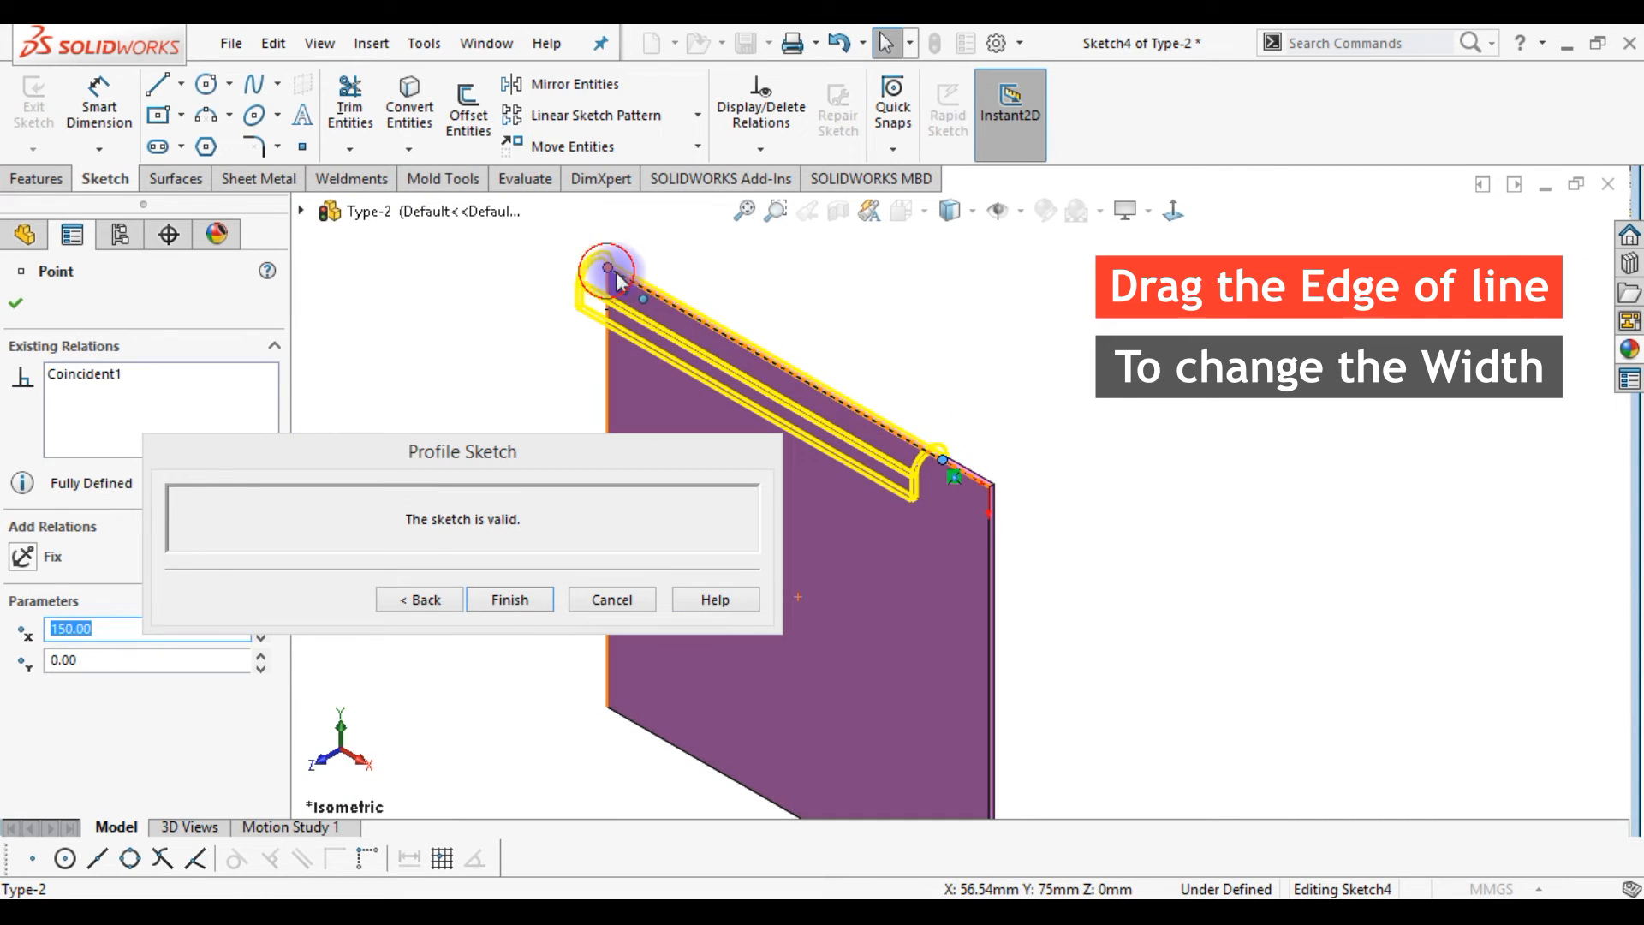
pyautogui.click(974, 369)
pyautogui.scroll(-1, 978, 378)
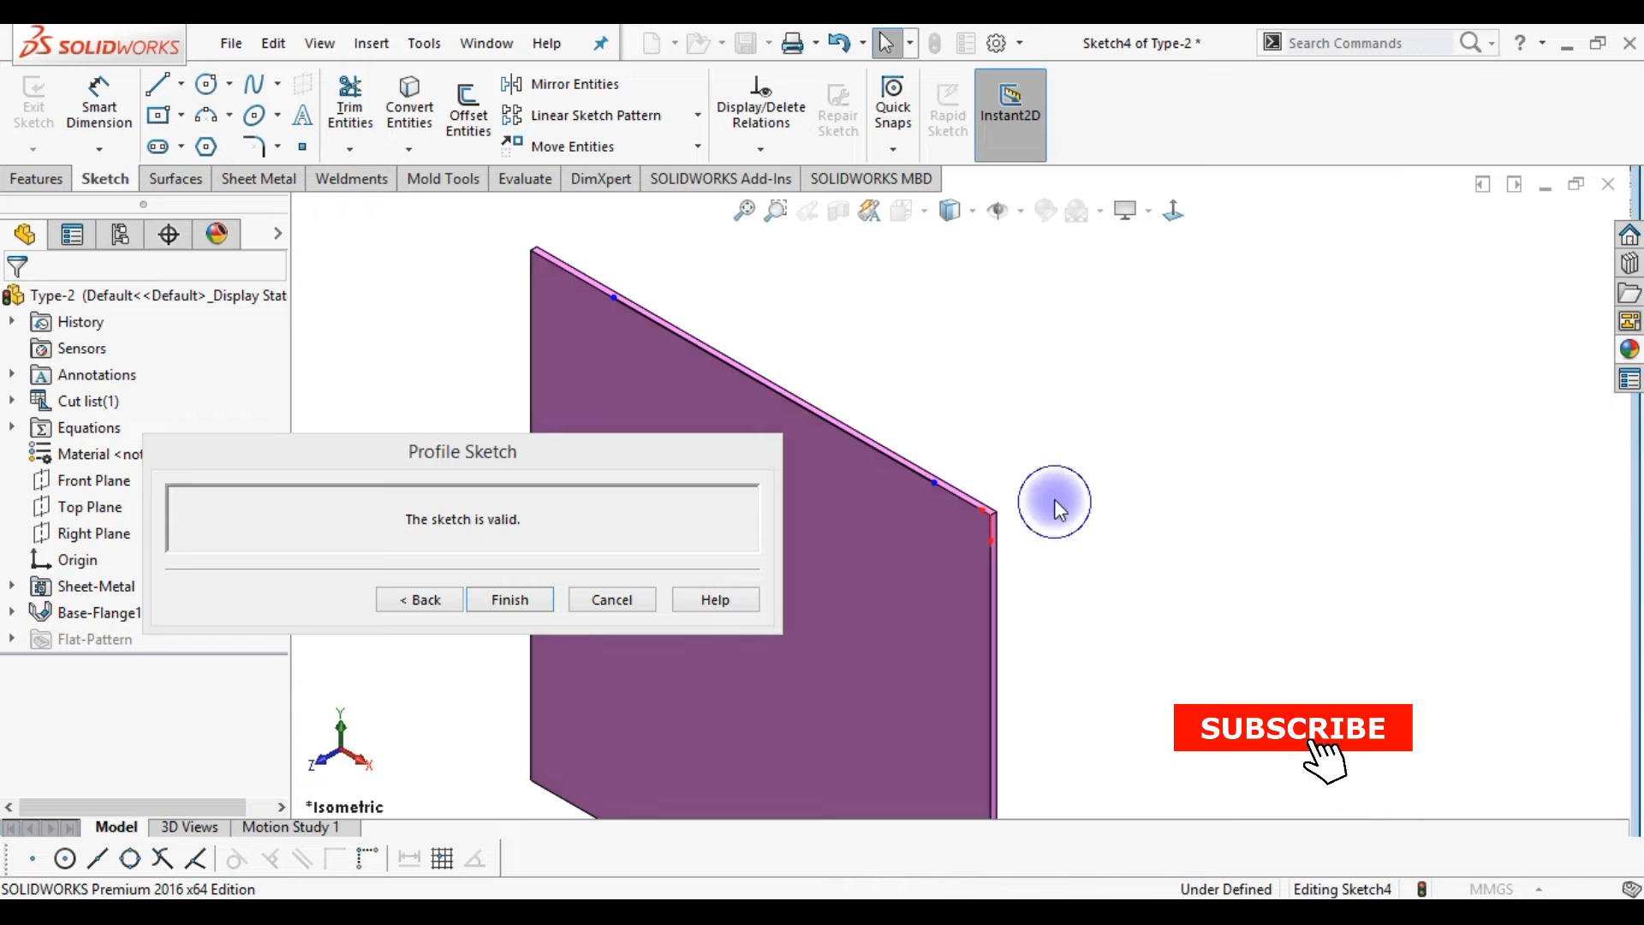
# Dimension the profile line's right end to the plate's right edge at 20 mm
pyautogui.moveTo(1055, 499); pyautogui.dragTo(1069, 386, button='right')
pyautogui.click(934, 483)
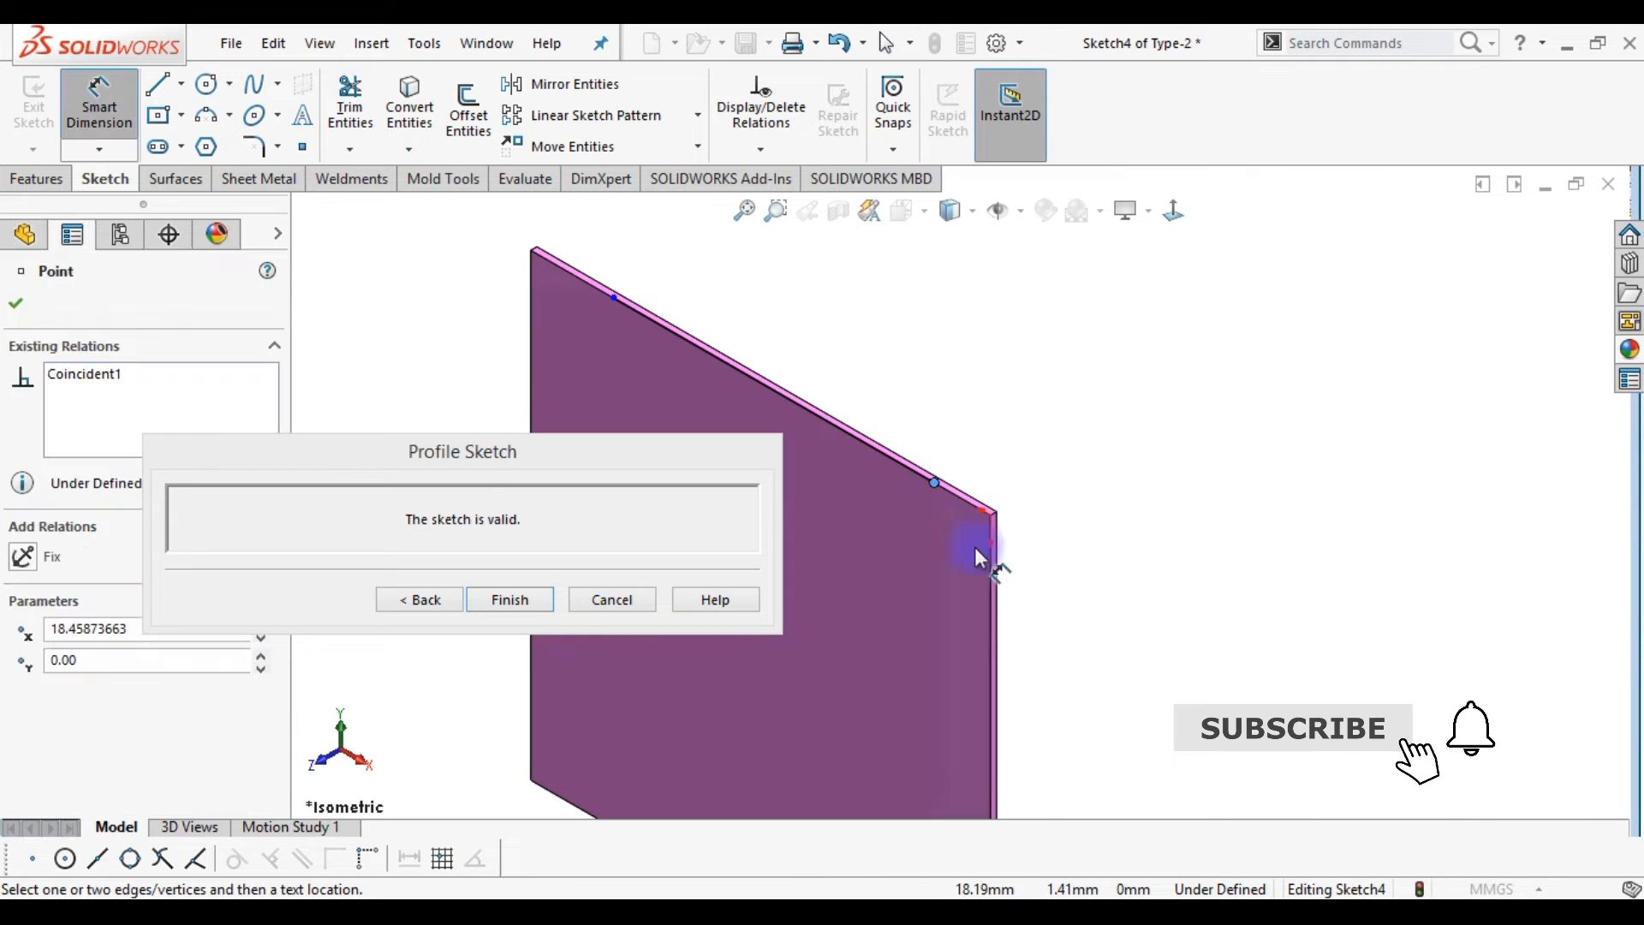
pyautogui.click(993, 579)
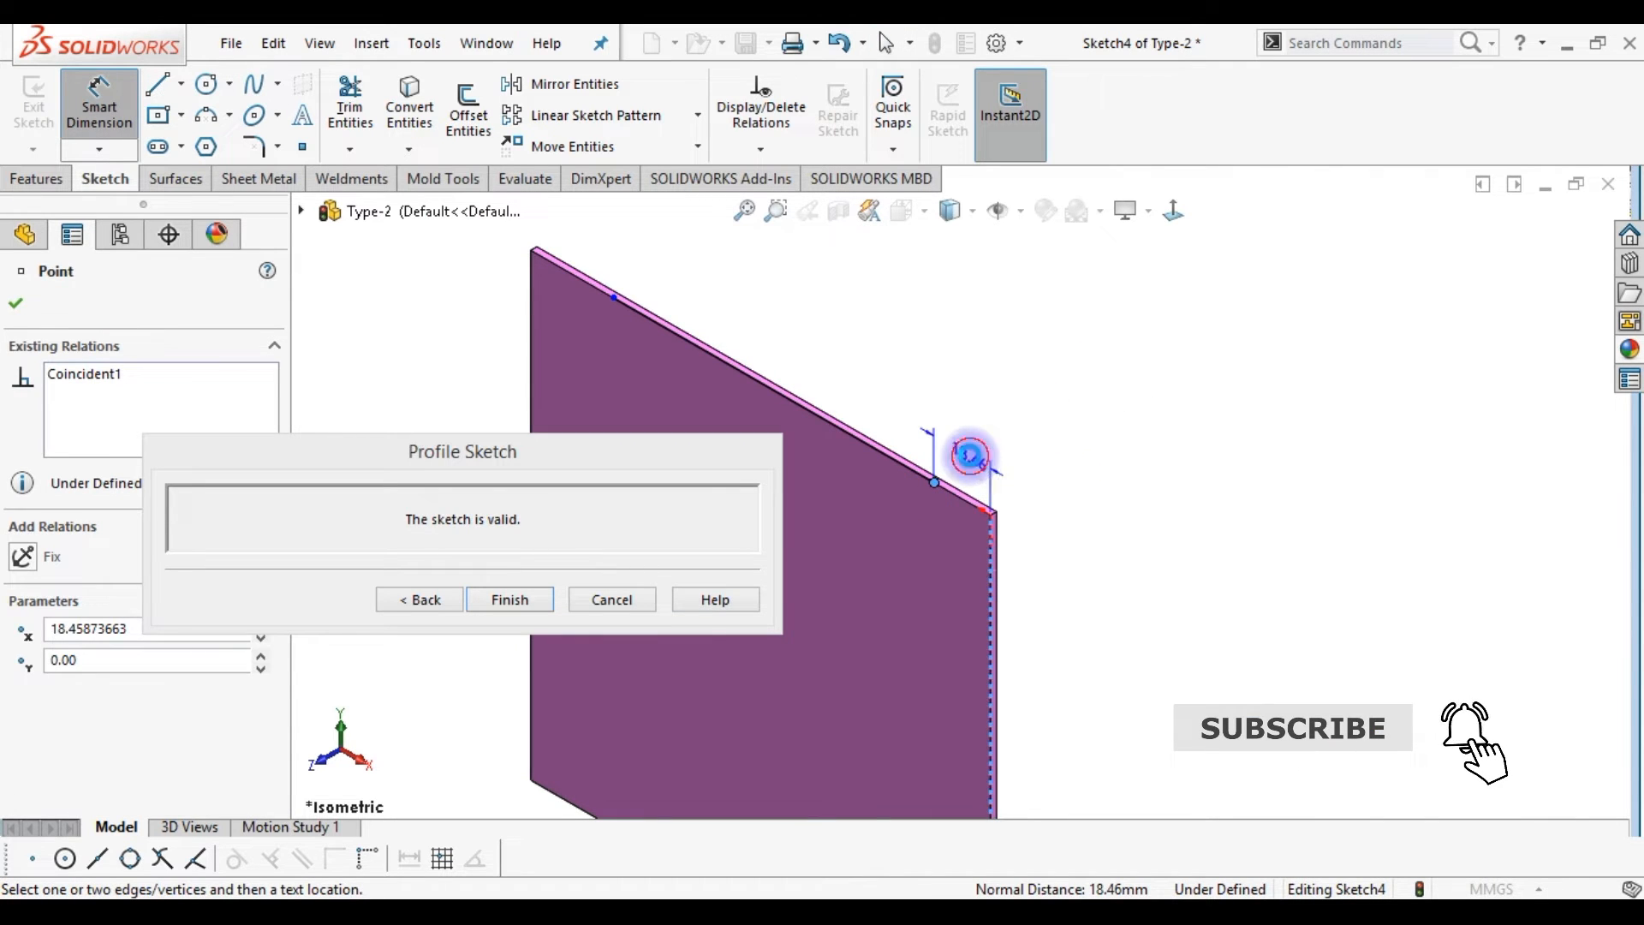
pyautogui.click(968, 456)
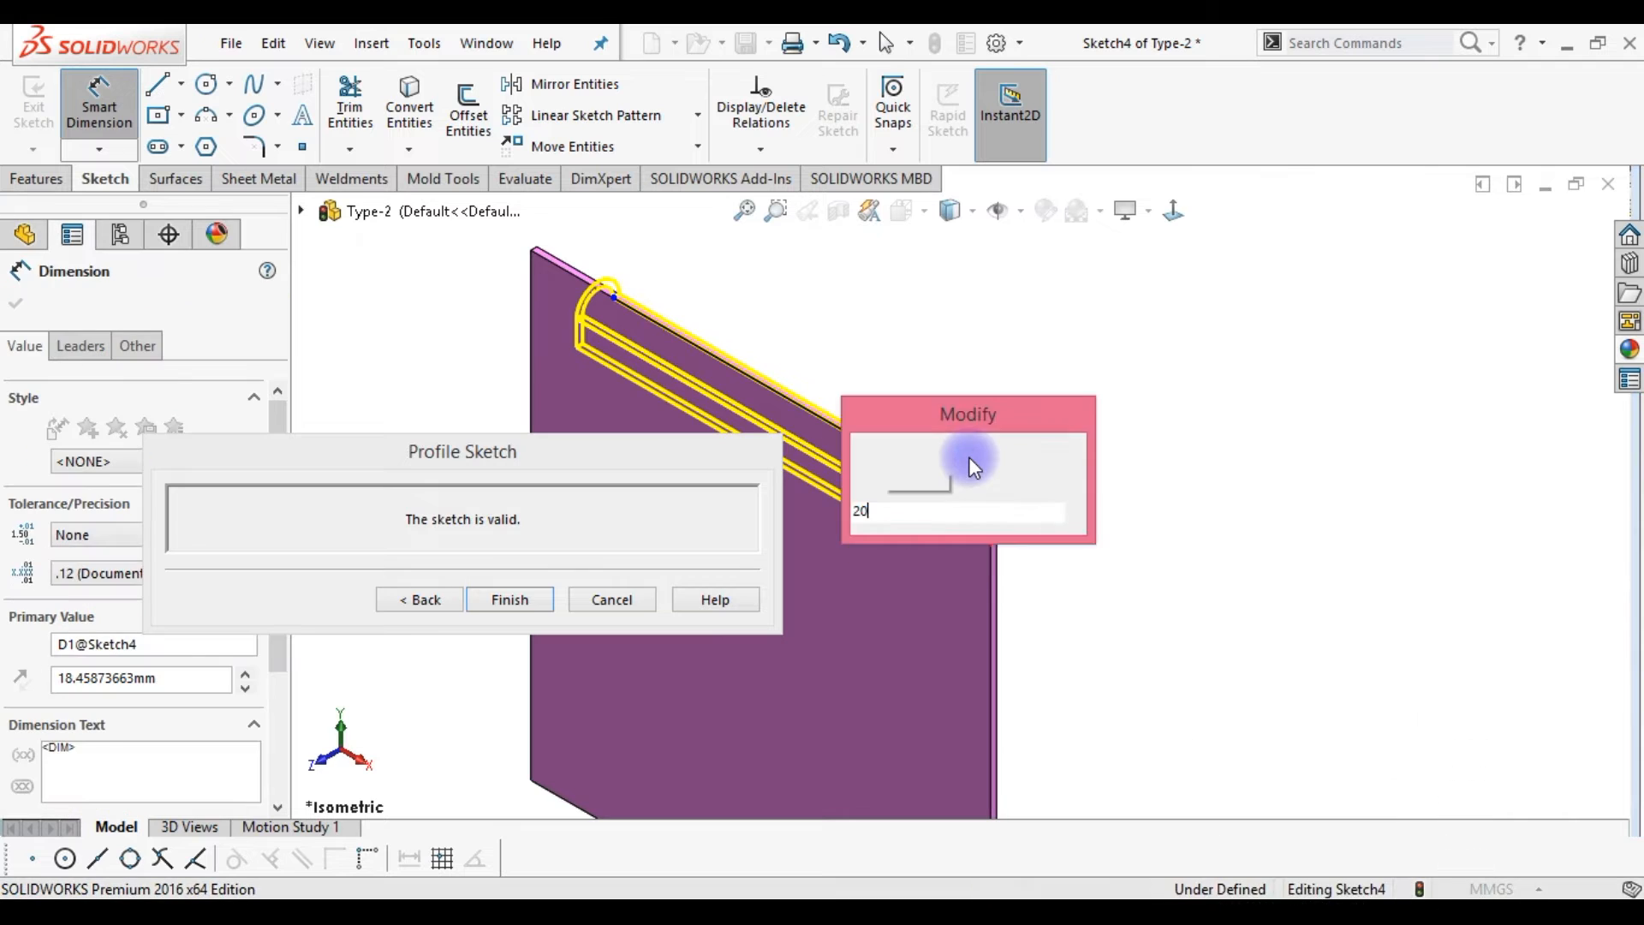
pyautogui.press('Return')
# Dimension the profile line's left end to the plate's left edge at 20 mm
pyautogui.click(531, 272)
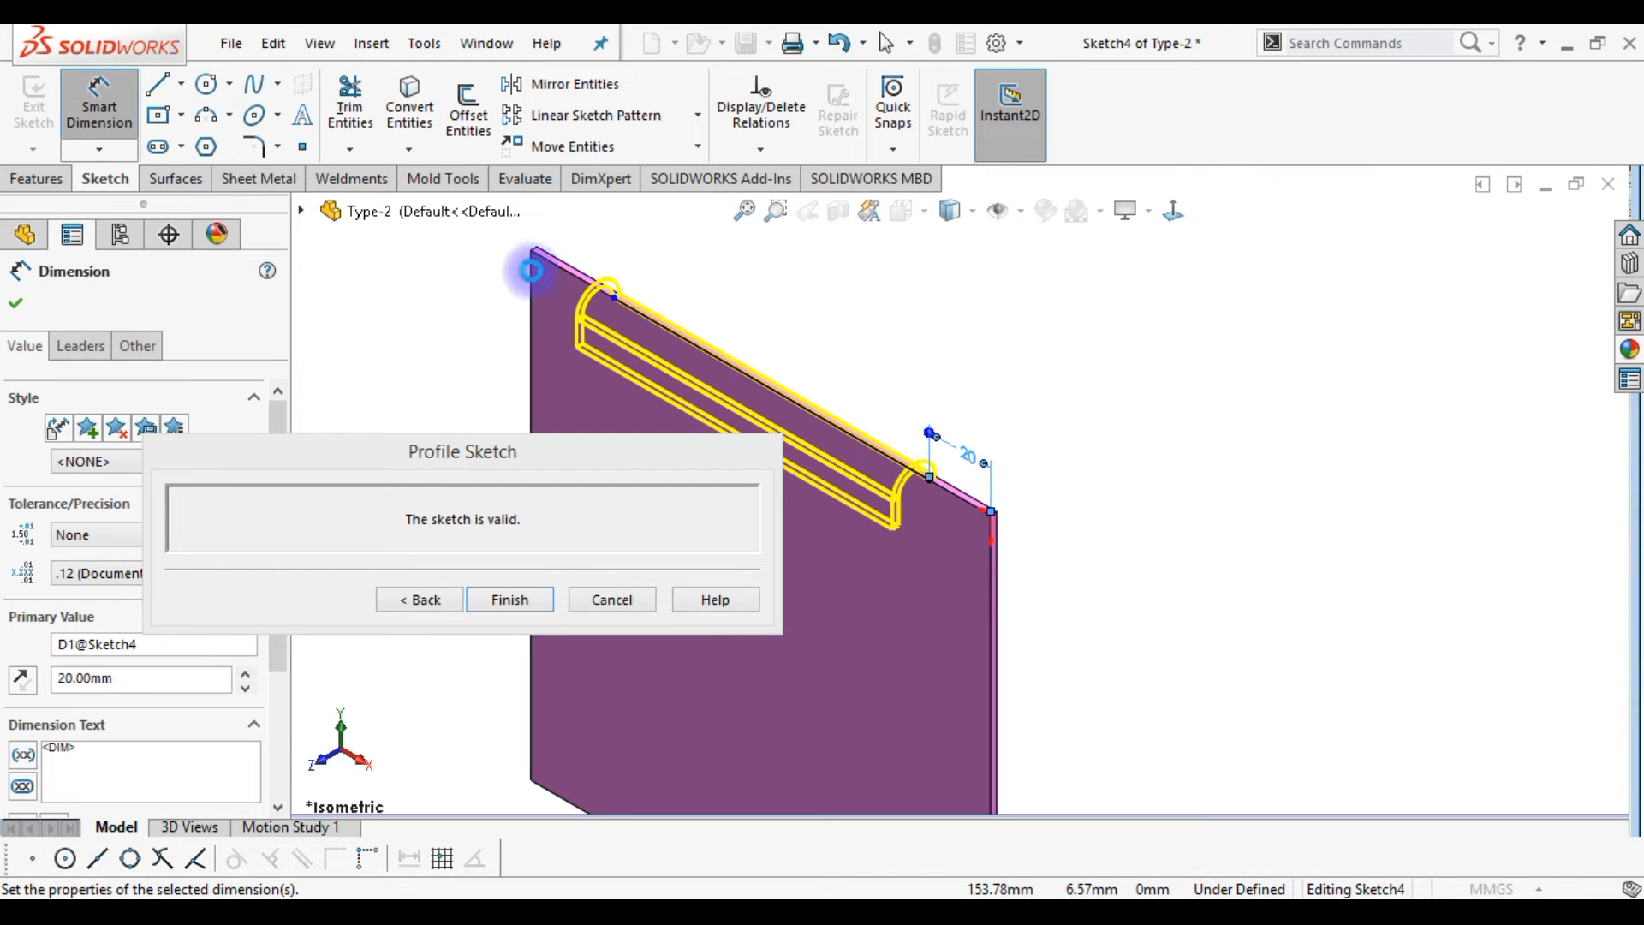
pyautogui.click(606, 295)
pyautogui.click(641, 275)
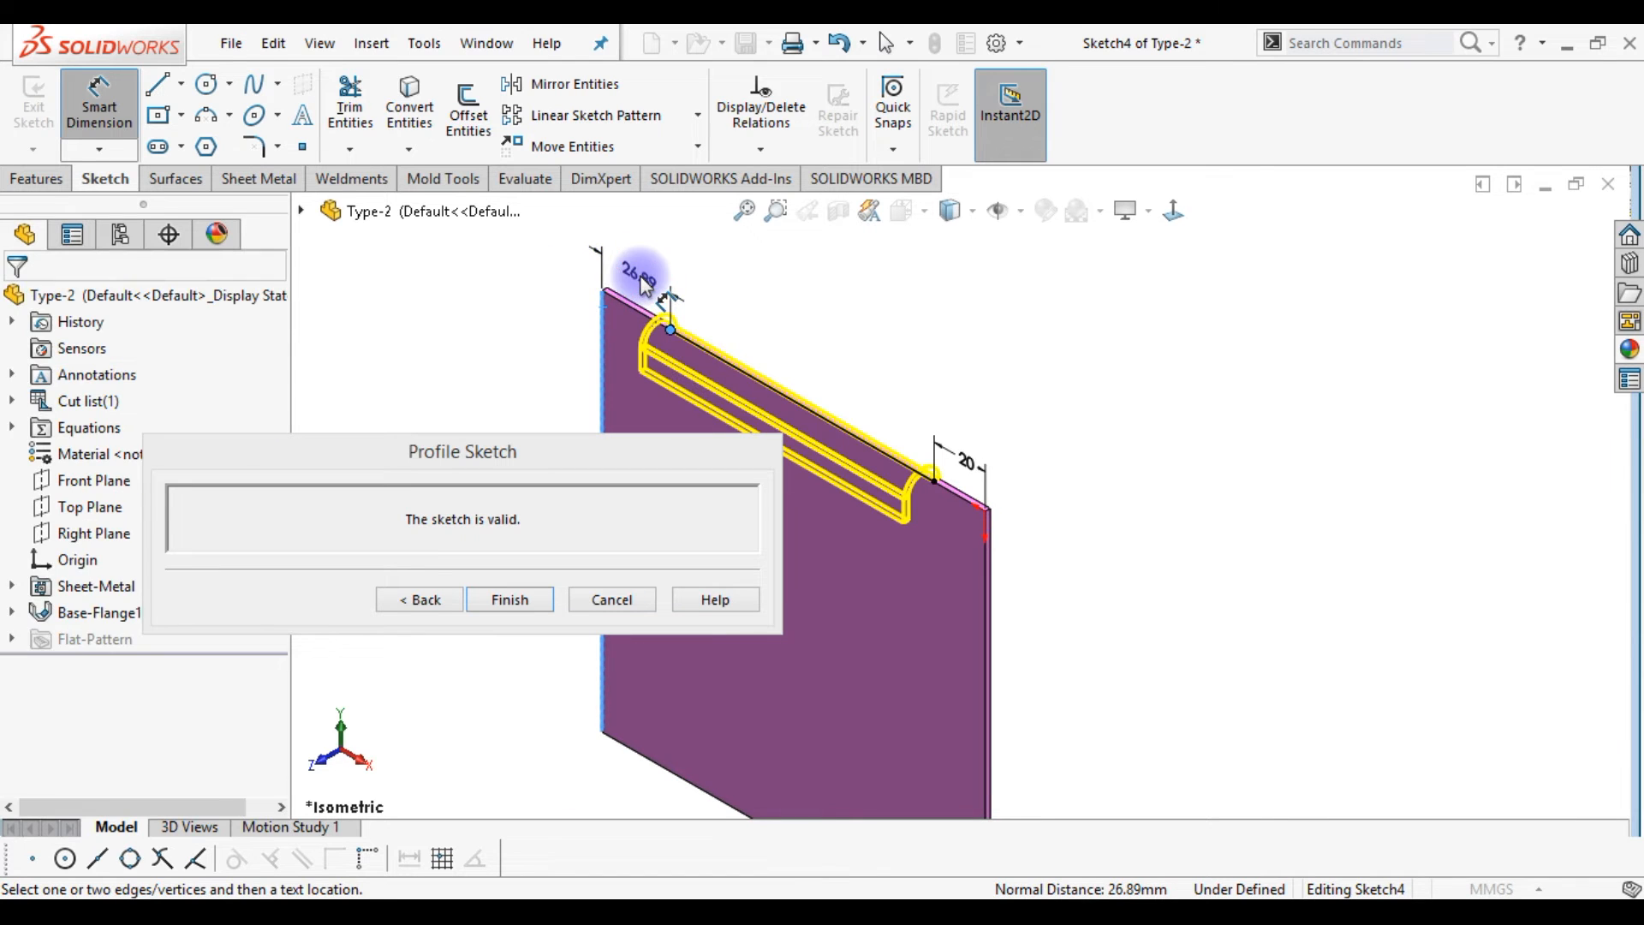
pyautogui.write('20')
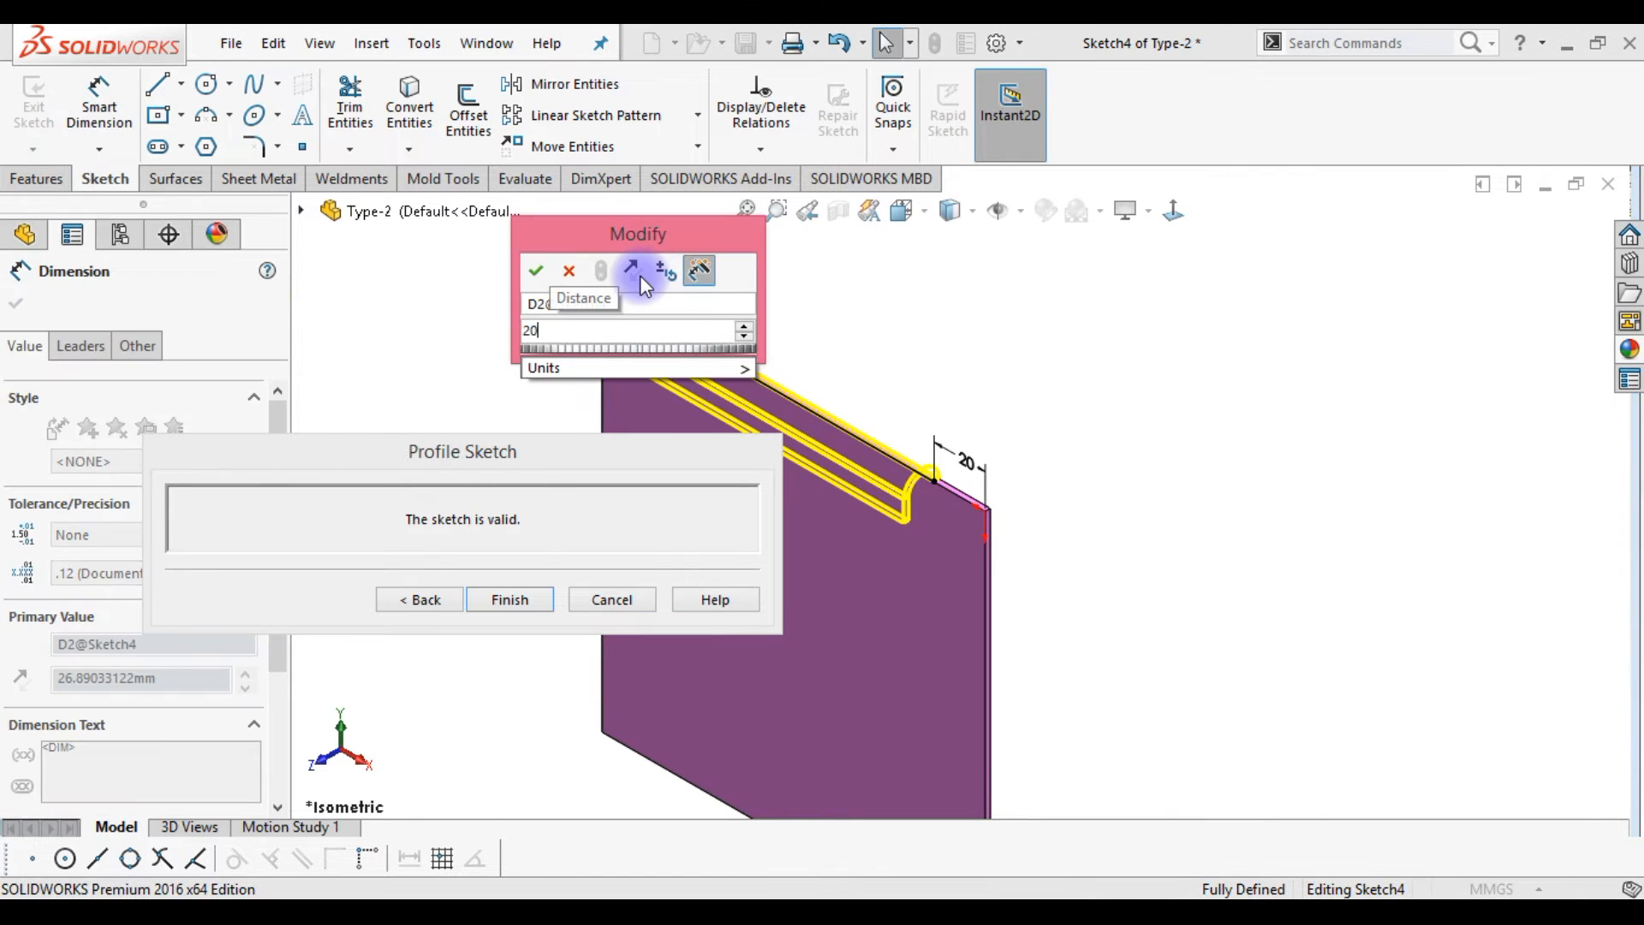
pyautogui.press('Return')
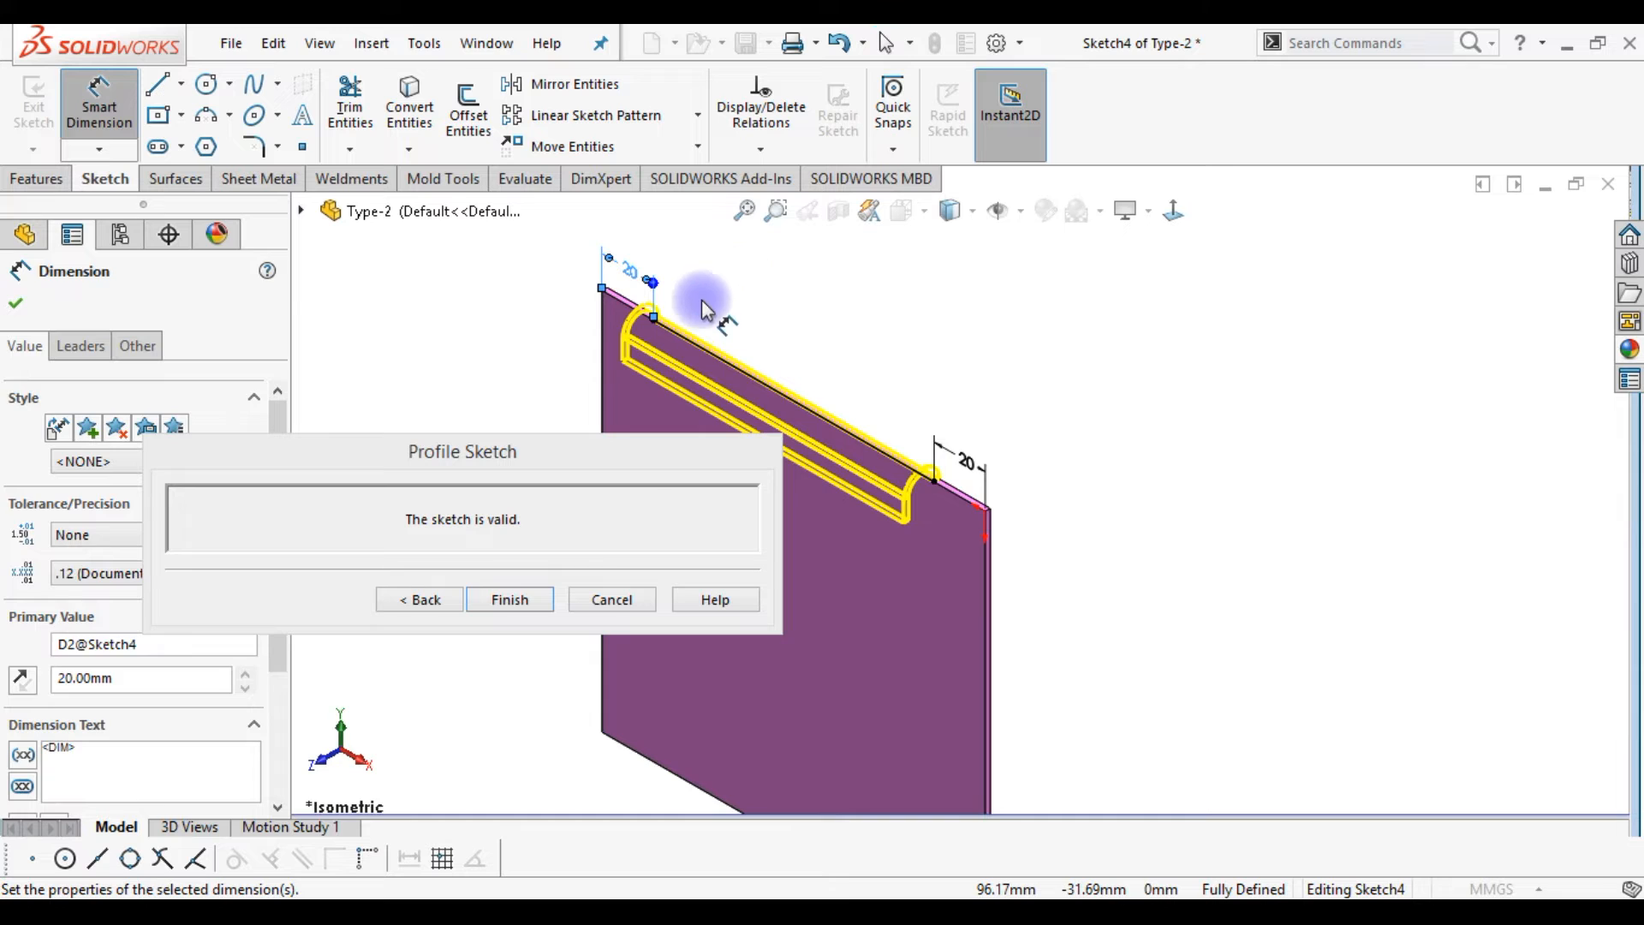
# Return from the profile sketch to the hem settings and accept the open hem feature
pyautogui.moveTo(623, 439)
pyautogui.mouseDown()
pyautogui.moveTo(1369, 347)
pyautogui.moveTo(1420, 274)
pyautogui.mouseUp()
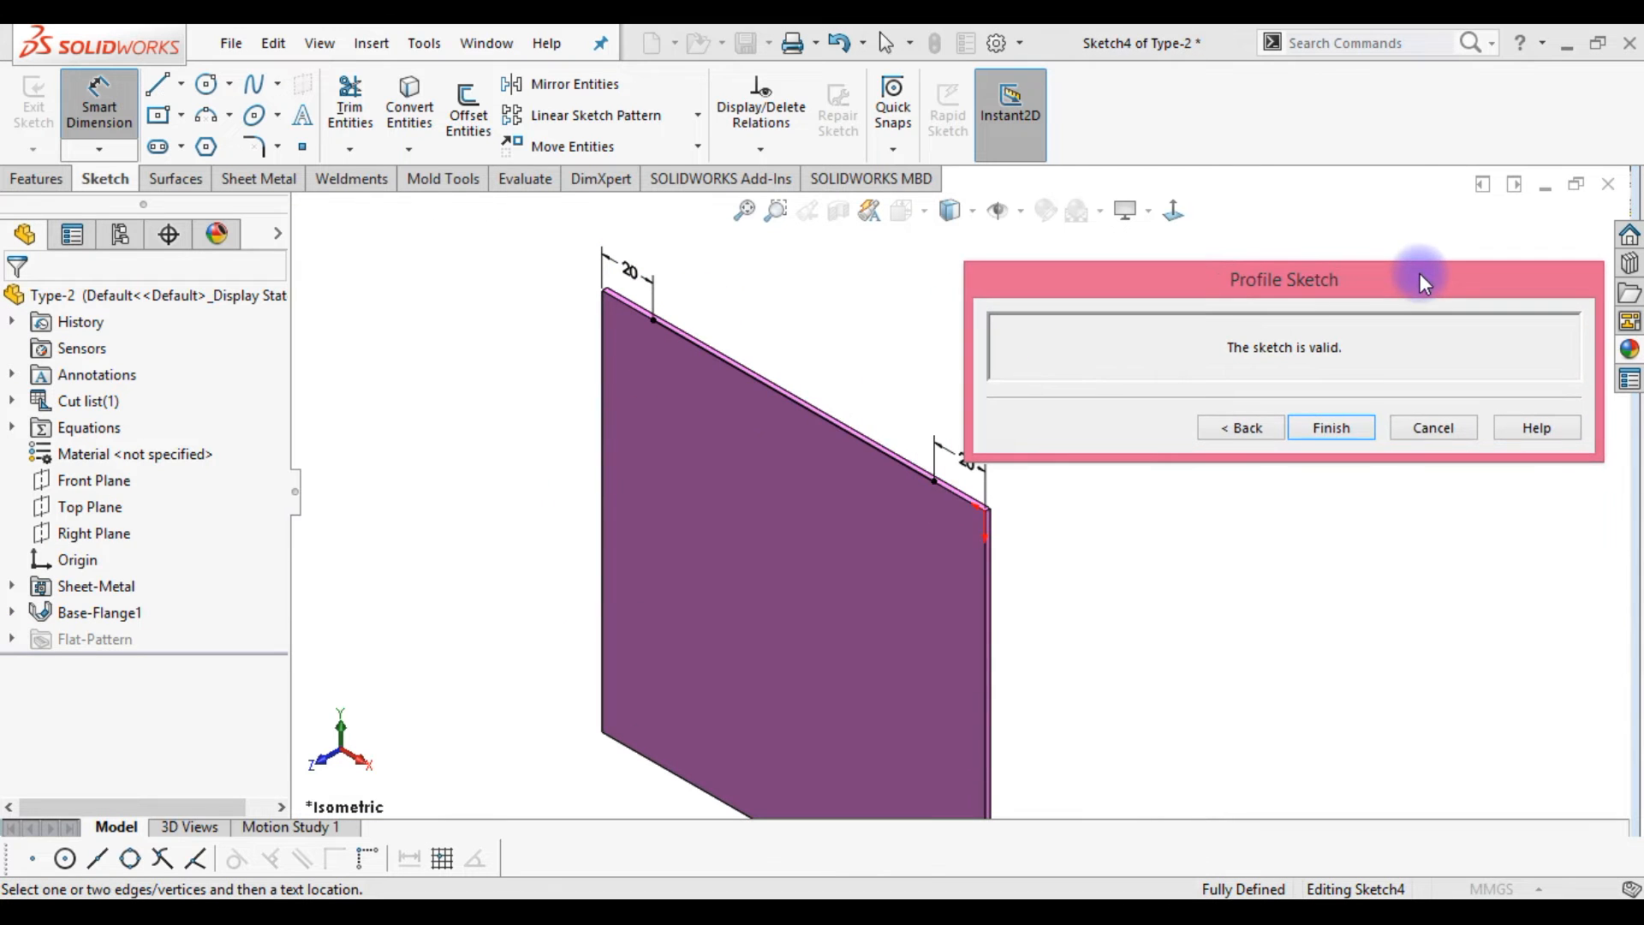
pyautogui.click(1213, 428)
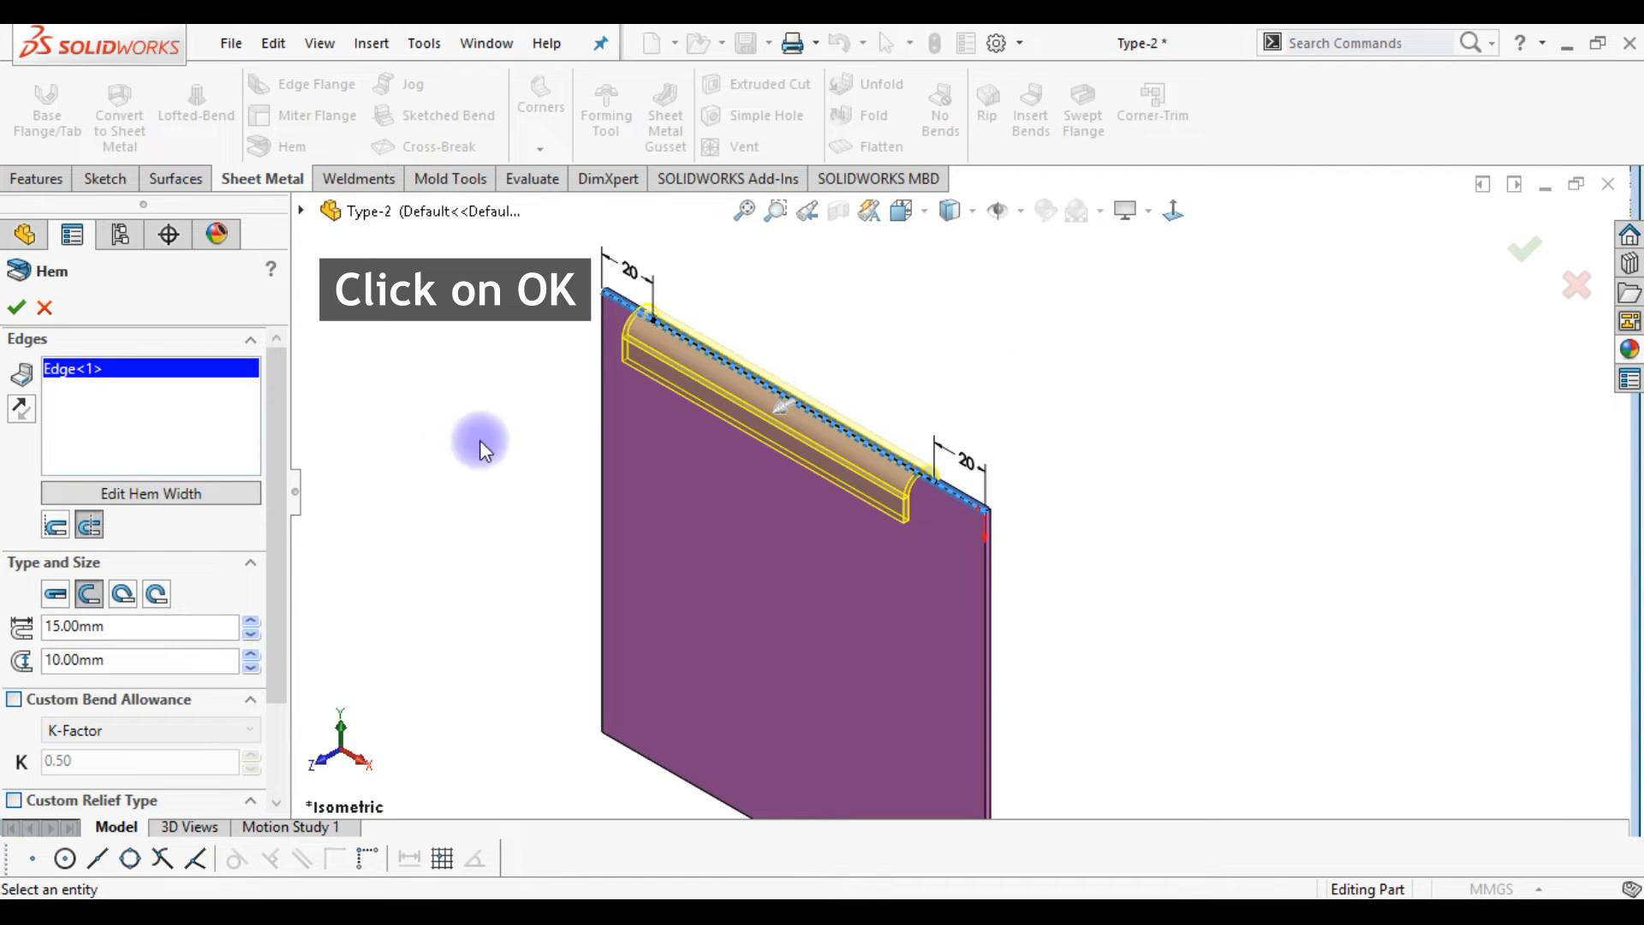
pyautogui.click(24, 311)
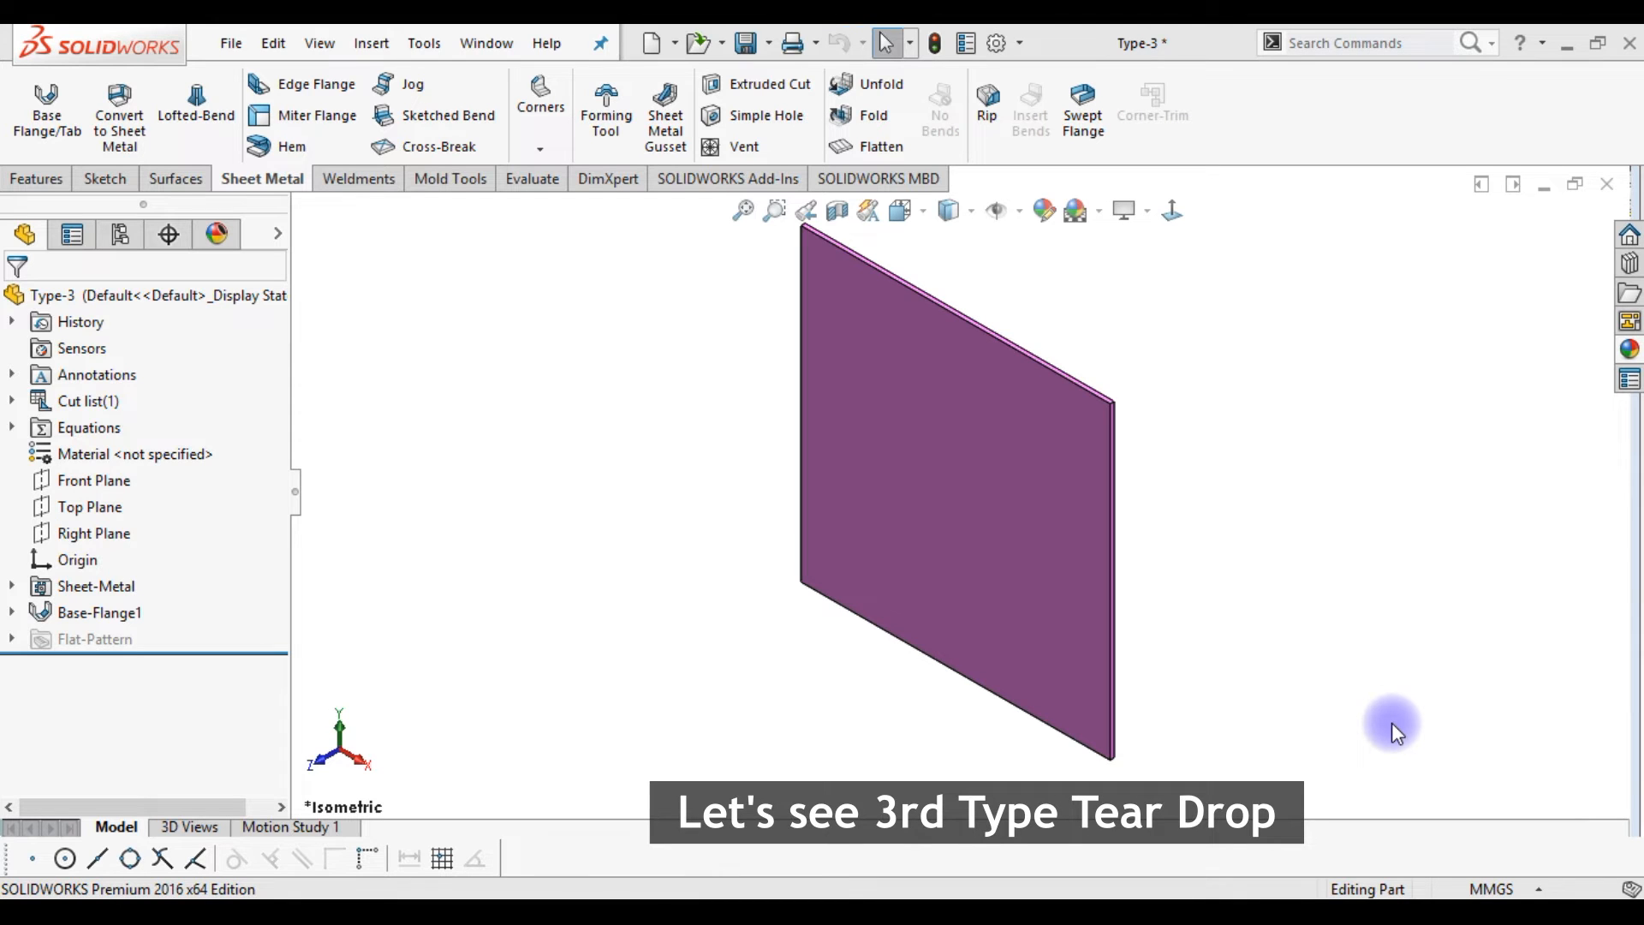
# Start a hem on the top edge of the Type-3 plate and show its profile in the Right view
pyautogui.click(315, 152)
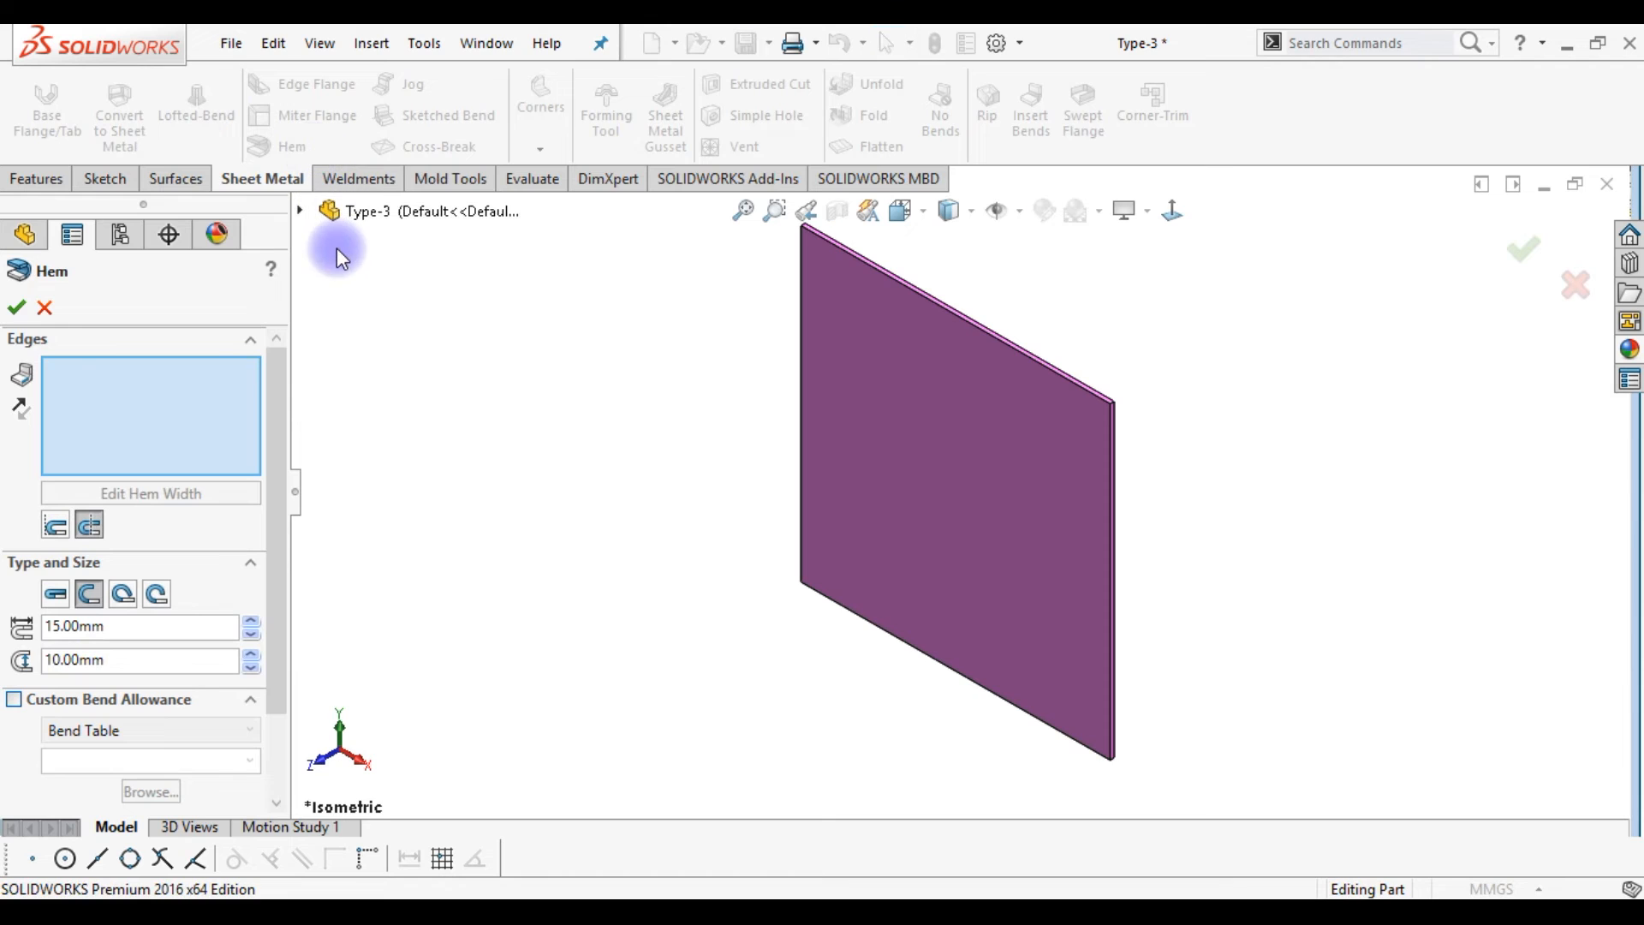
pyautogui.click(1105, 403)
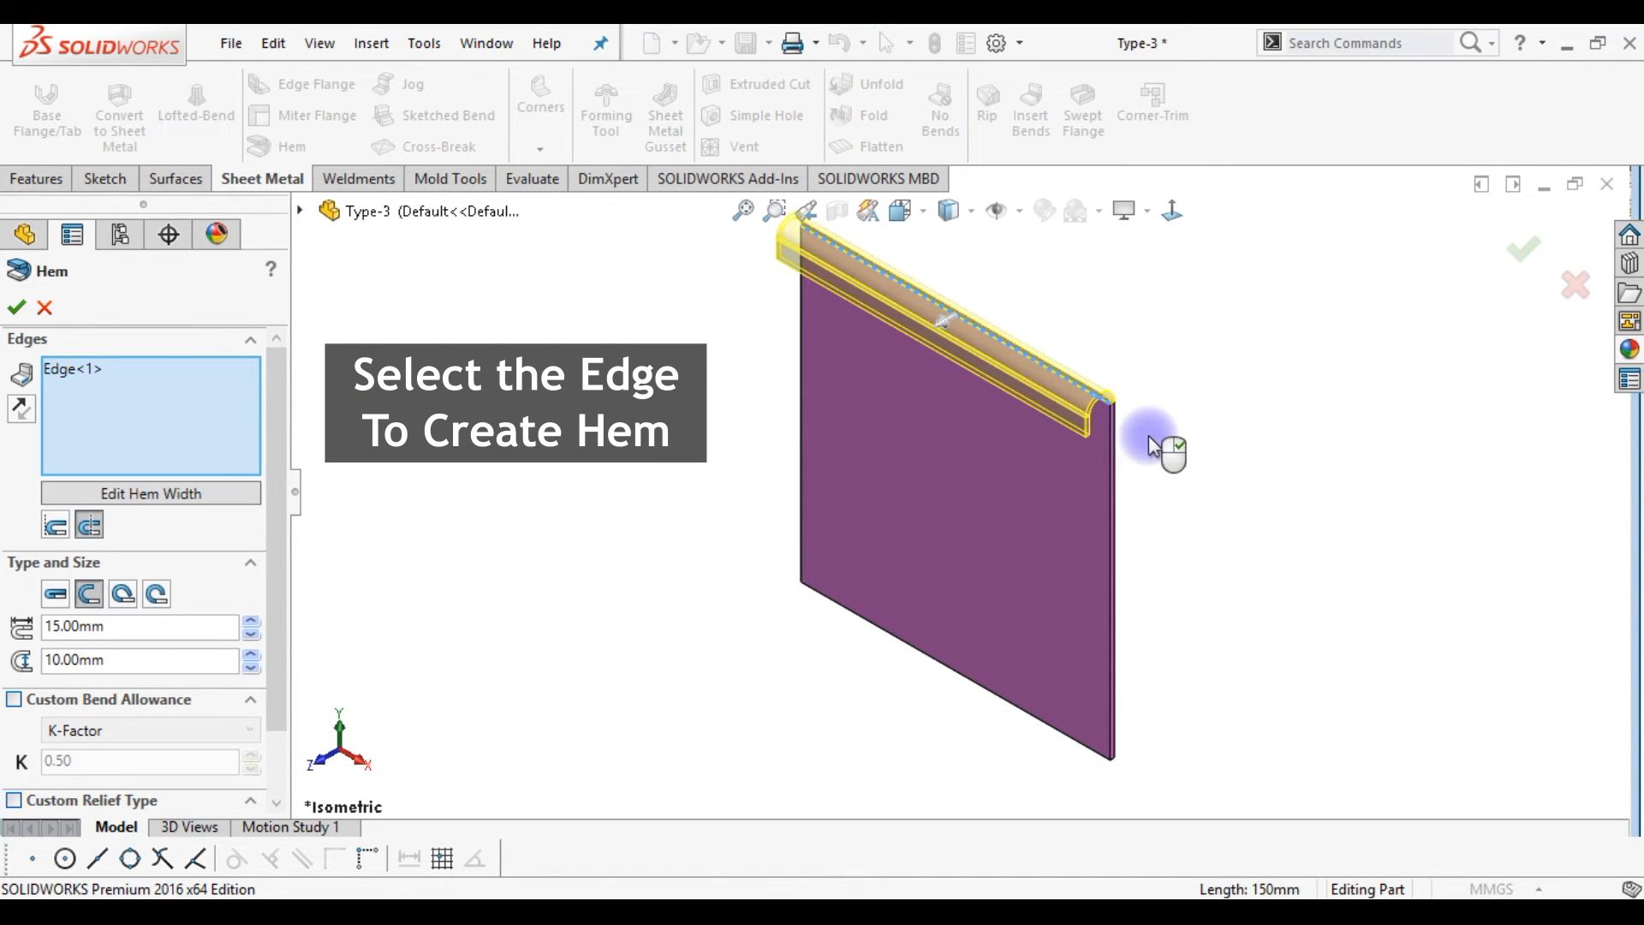
pyautogui.press('space')
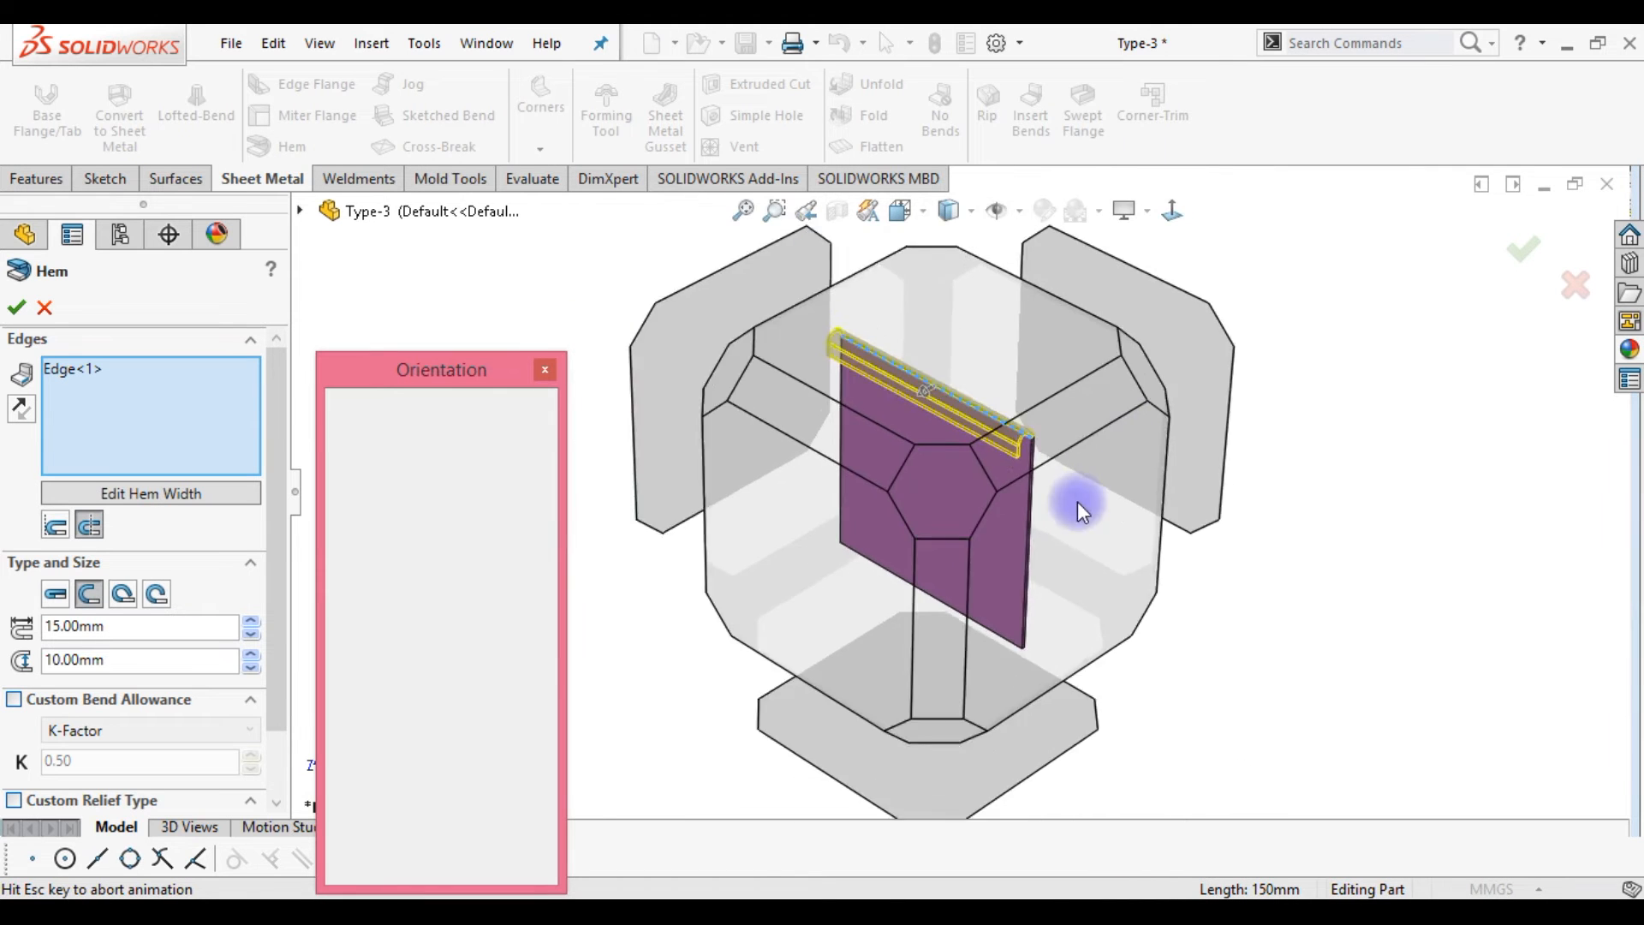
pyautogui.click(1026, 474)
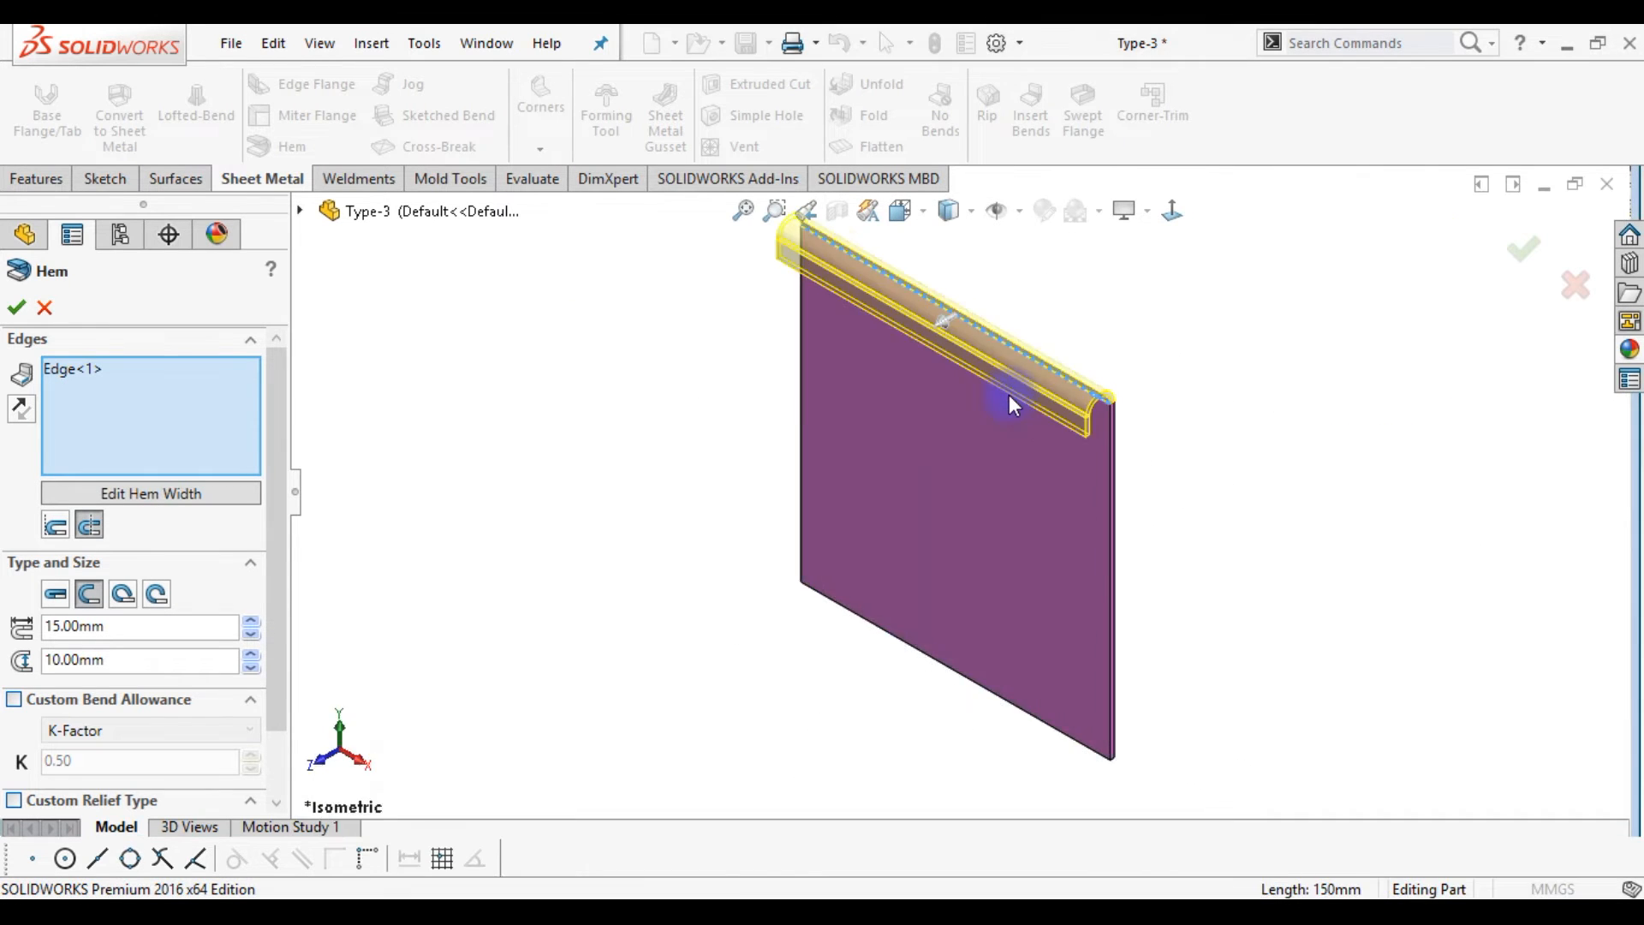
pyautogui.scroll(-6, 968, 250)
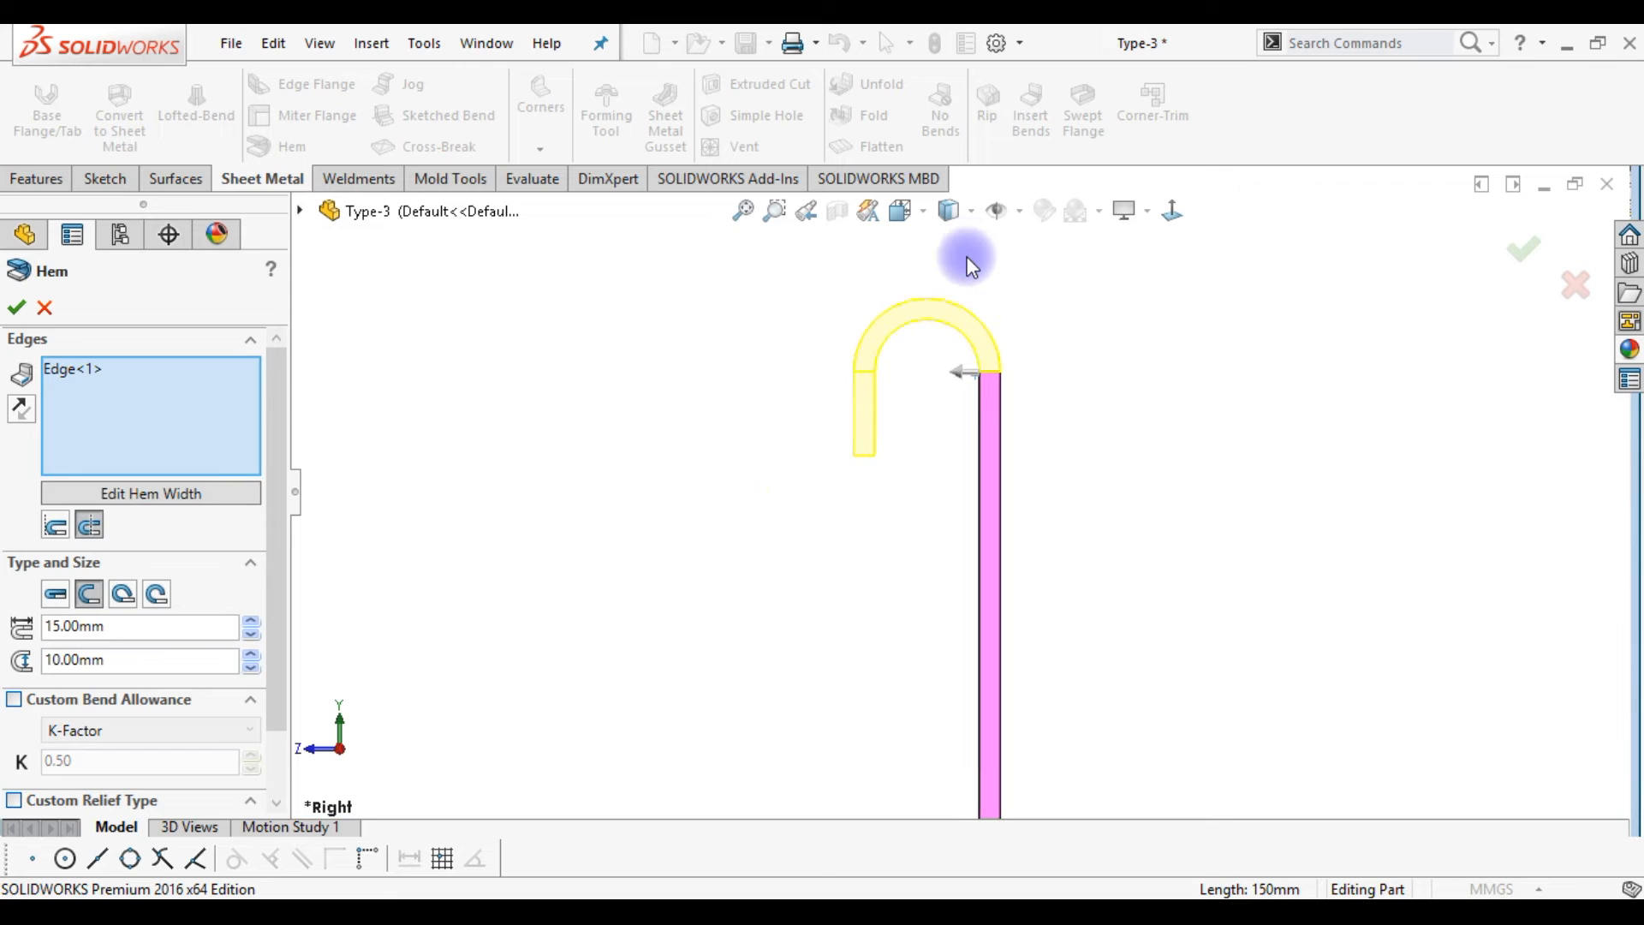
pyautogui.scroll(4, 999, 506)
pyautogui.keyDown('ctrl'); pyautogui.moveTo(947, 624); pyautogui.dragTo(940, 552, button='middle'); pyautogui.keyUp('ctrl')
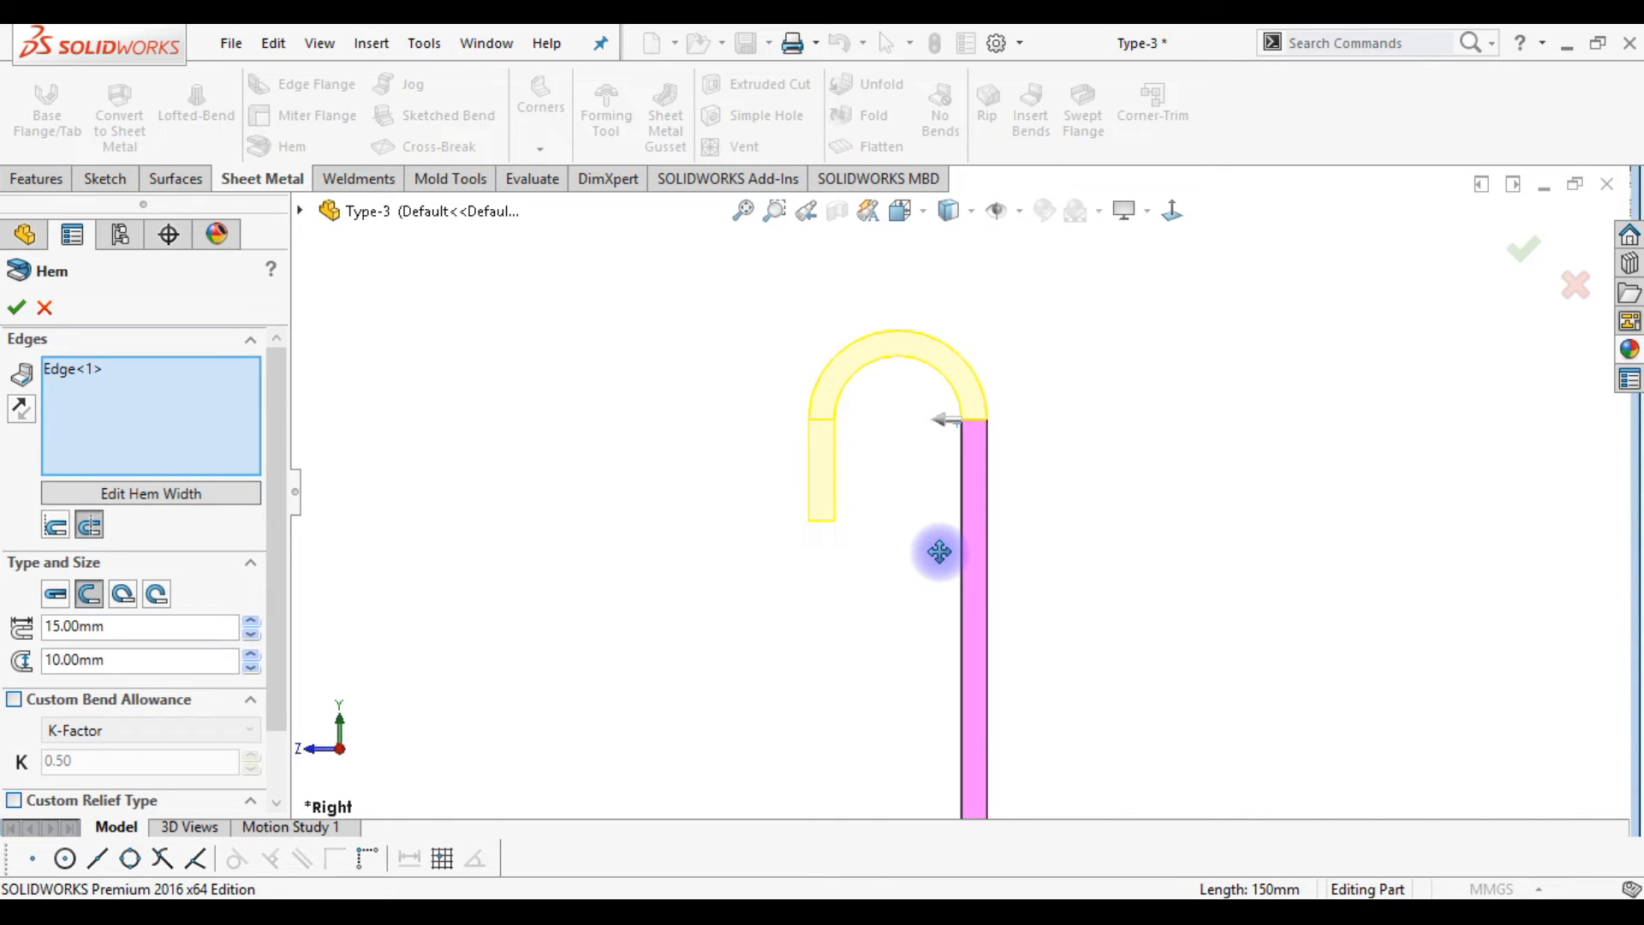
# Set the hem type to Tear Drop with an inner radius of 5 mm
pyautogui.click(122, 594)
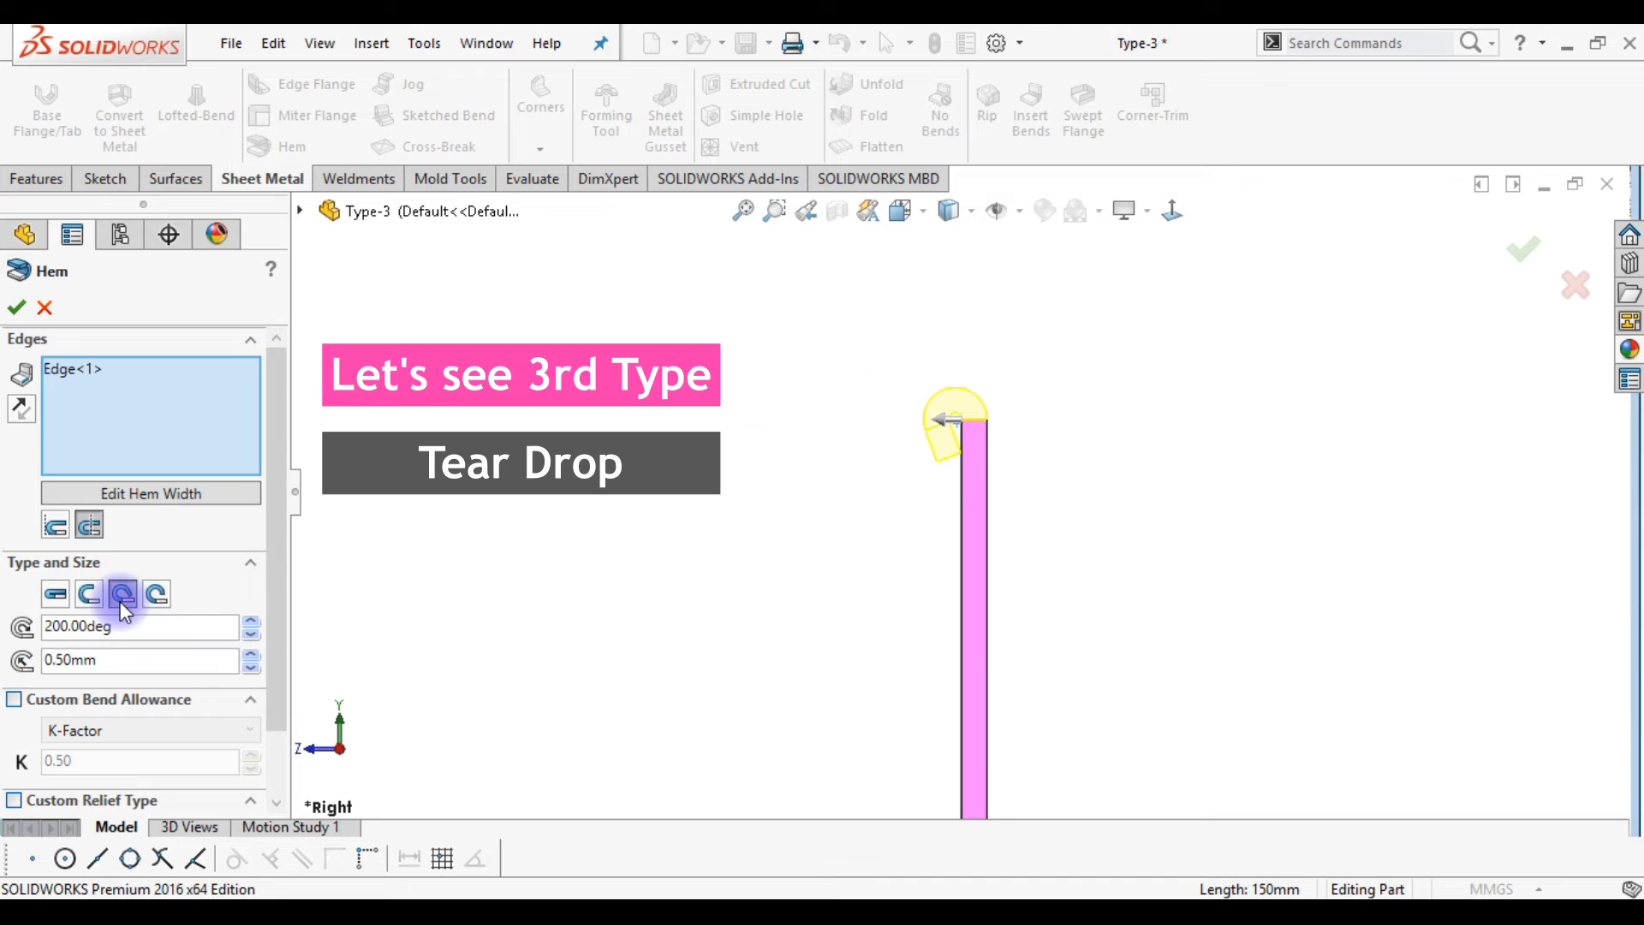
pyautogui.click(60, 660)
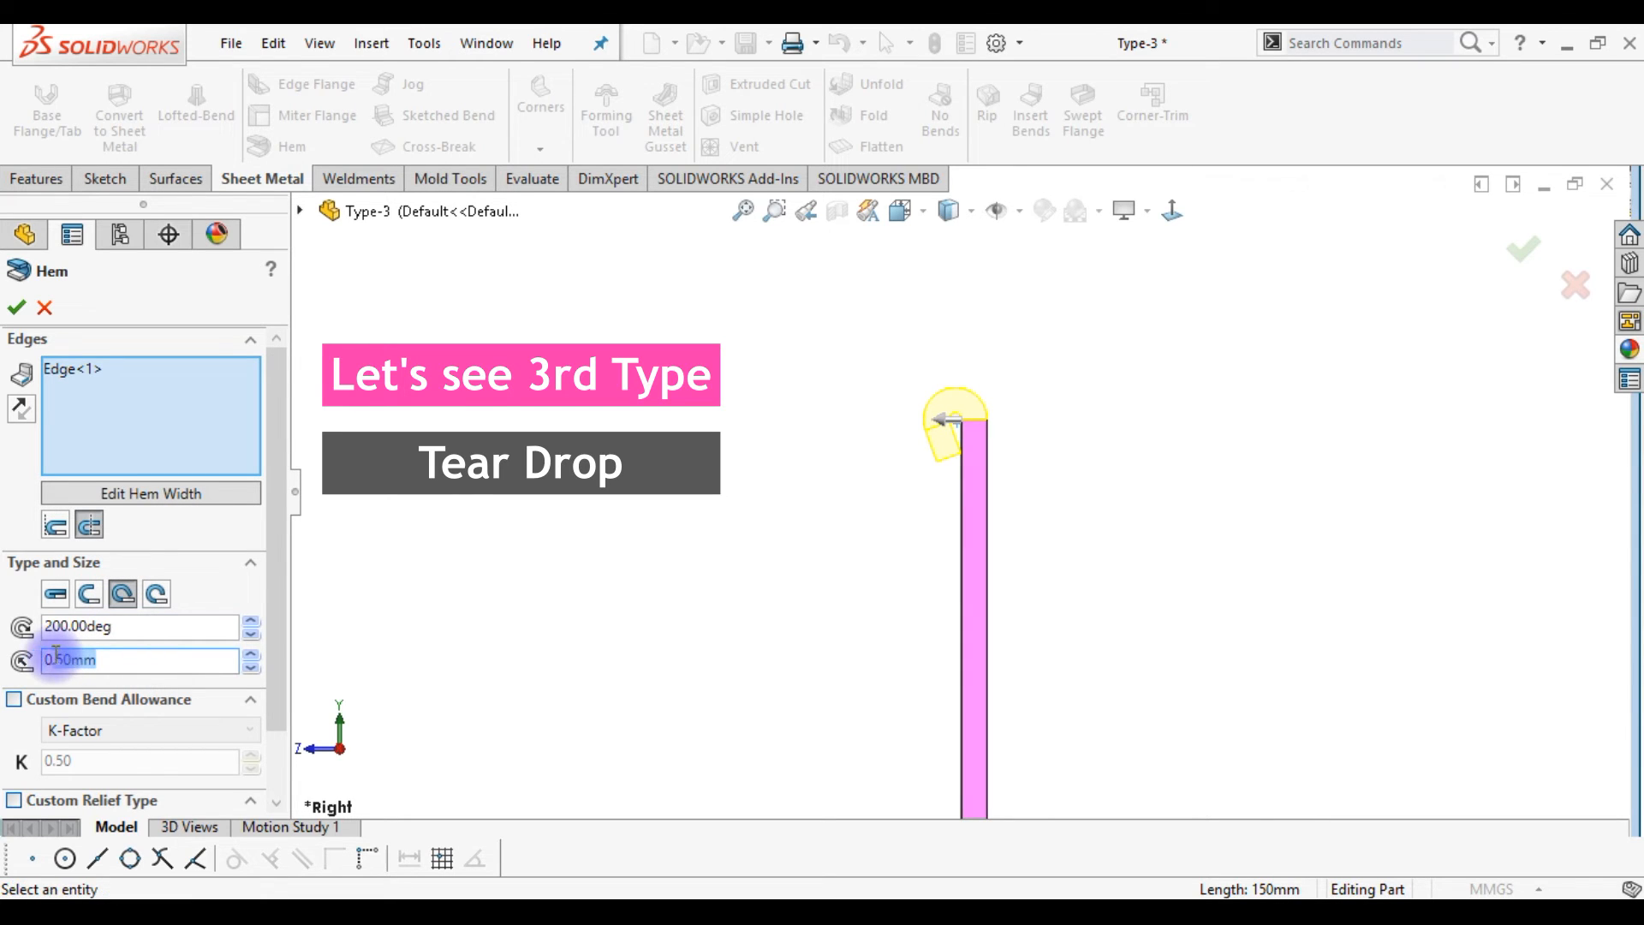
pyautogui.write('5.')
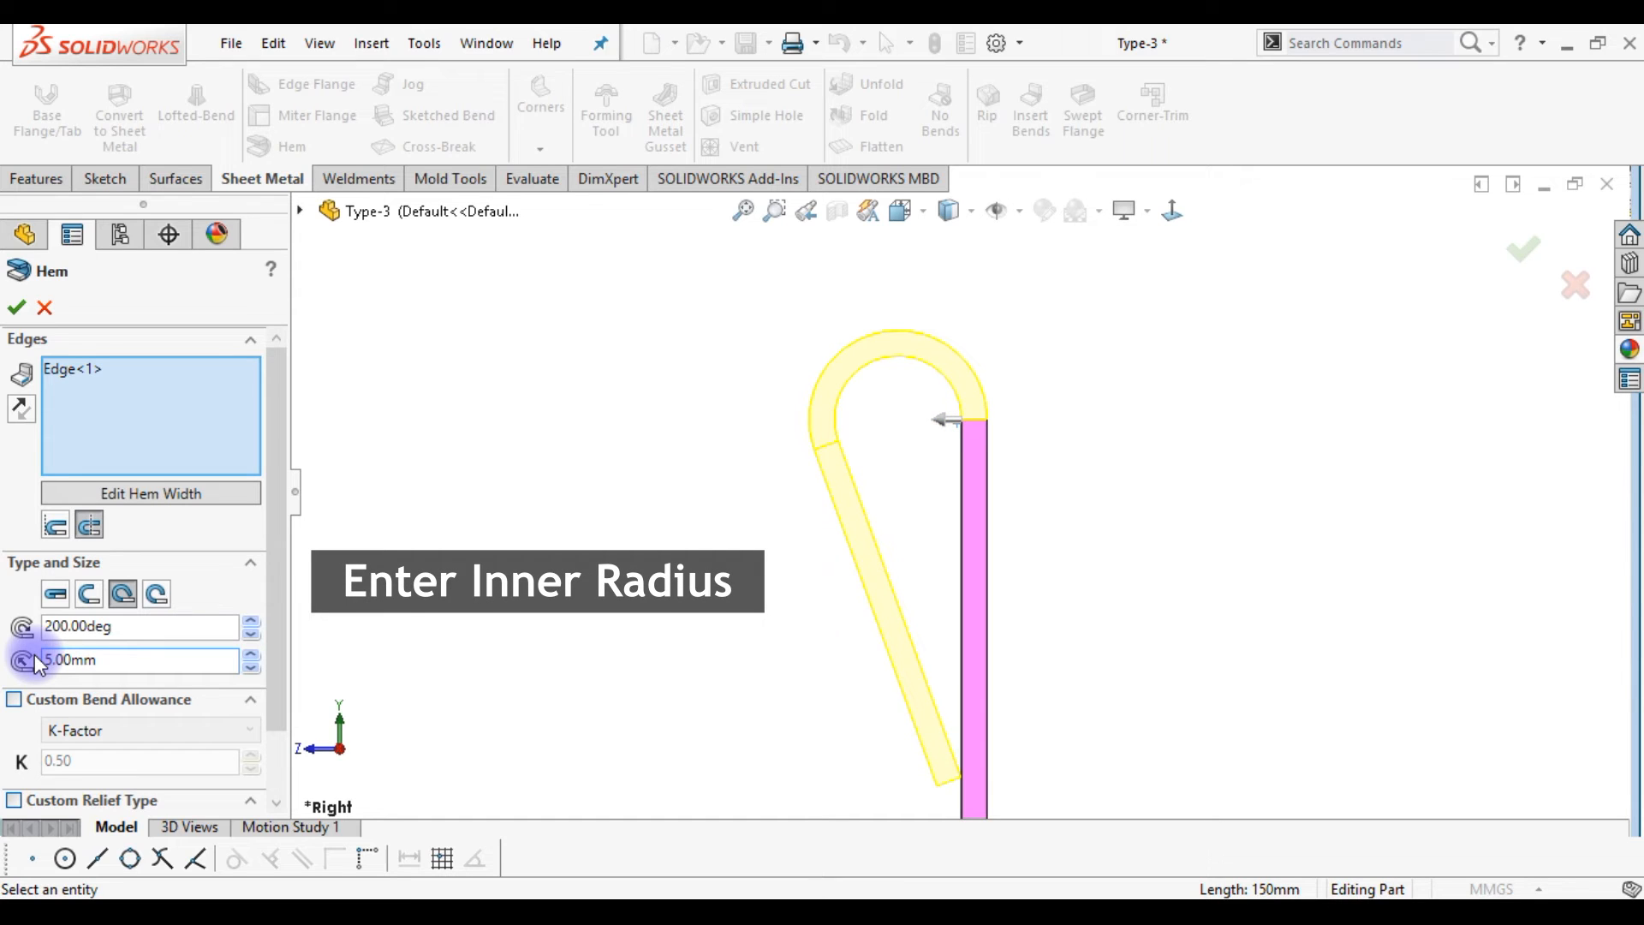
# Try an angle of 260 degrees for the tear drop hem
pyautogui.click(101, 626)
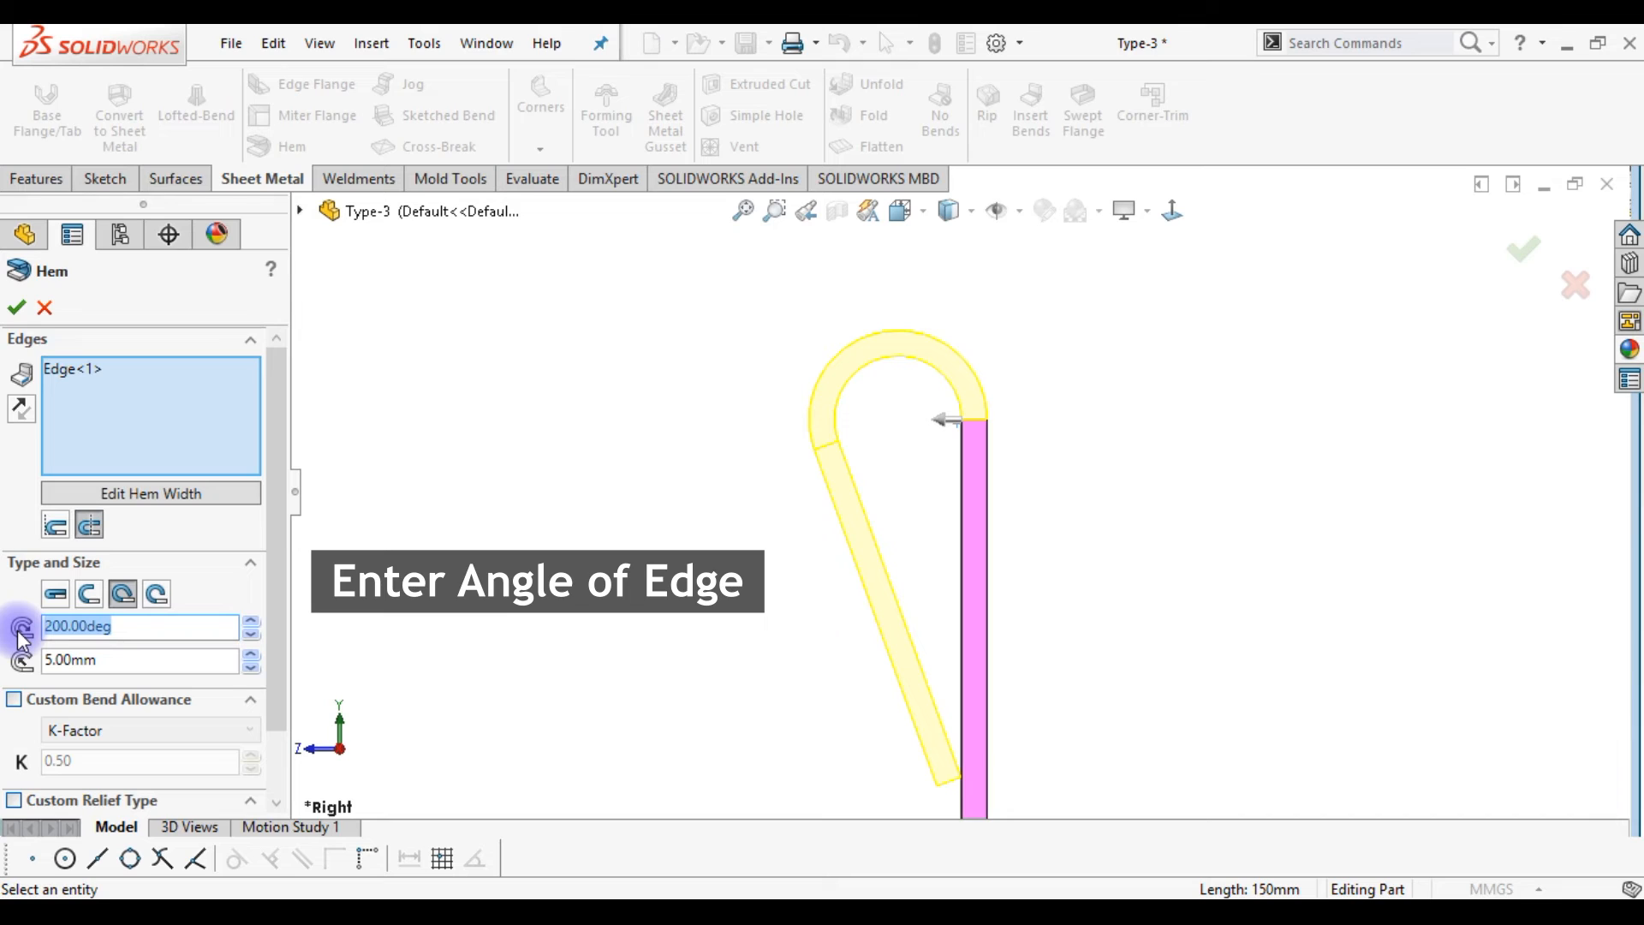
pyautogui.write('2')
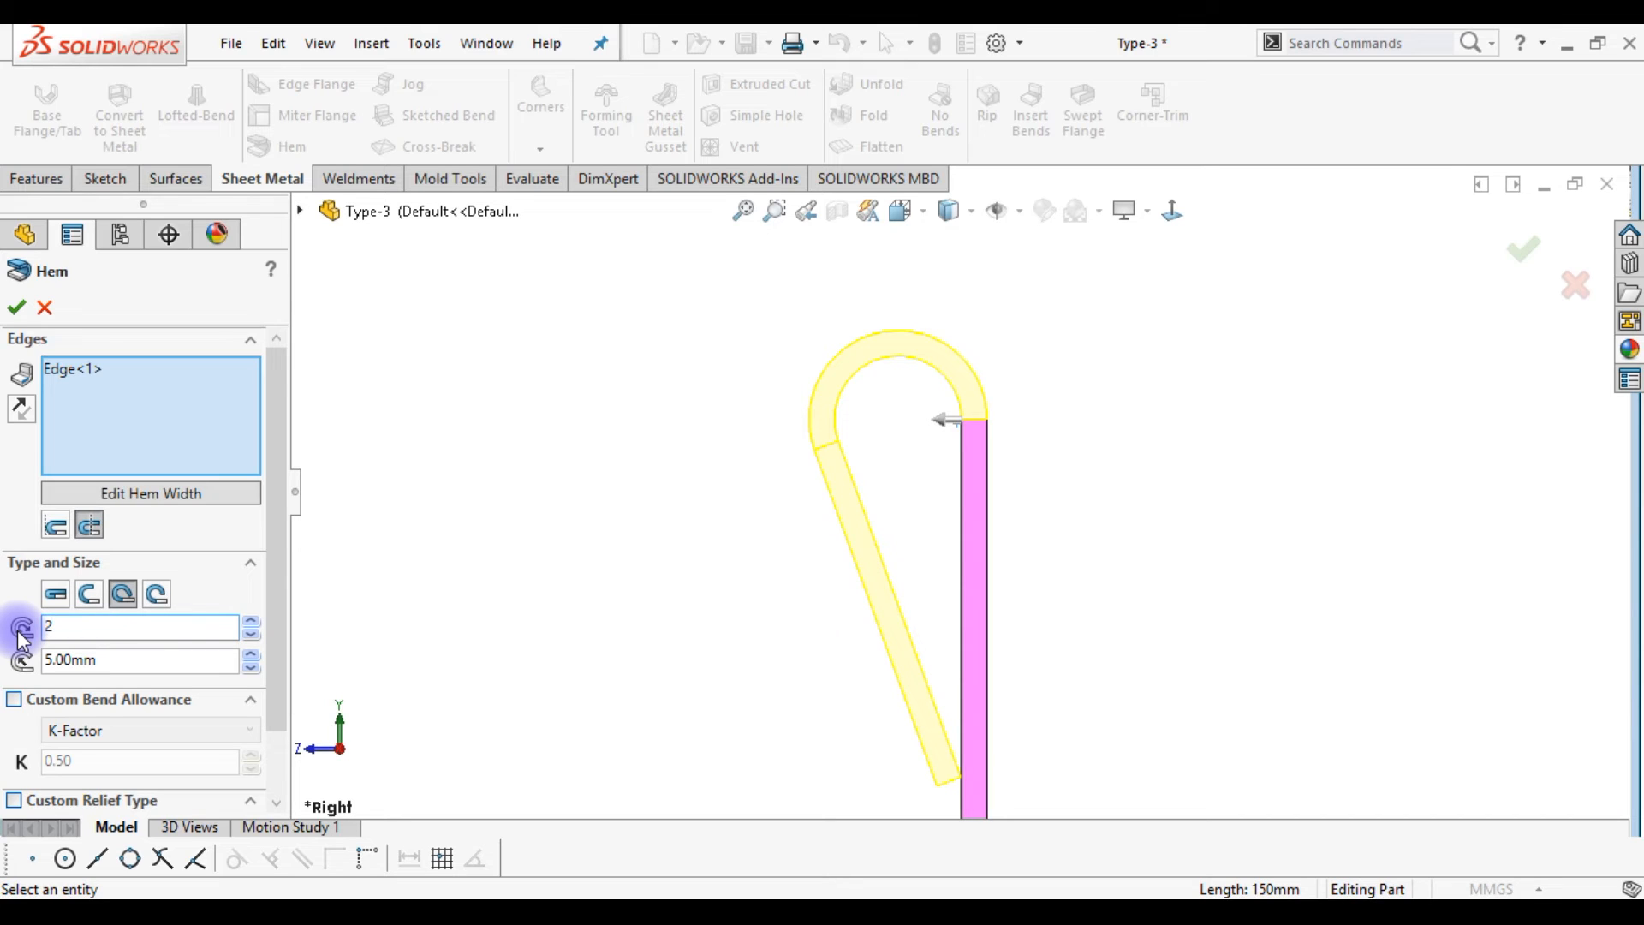
pyautogui.write('60')
pyautogui.press('Return')
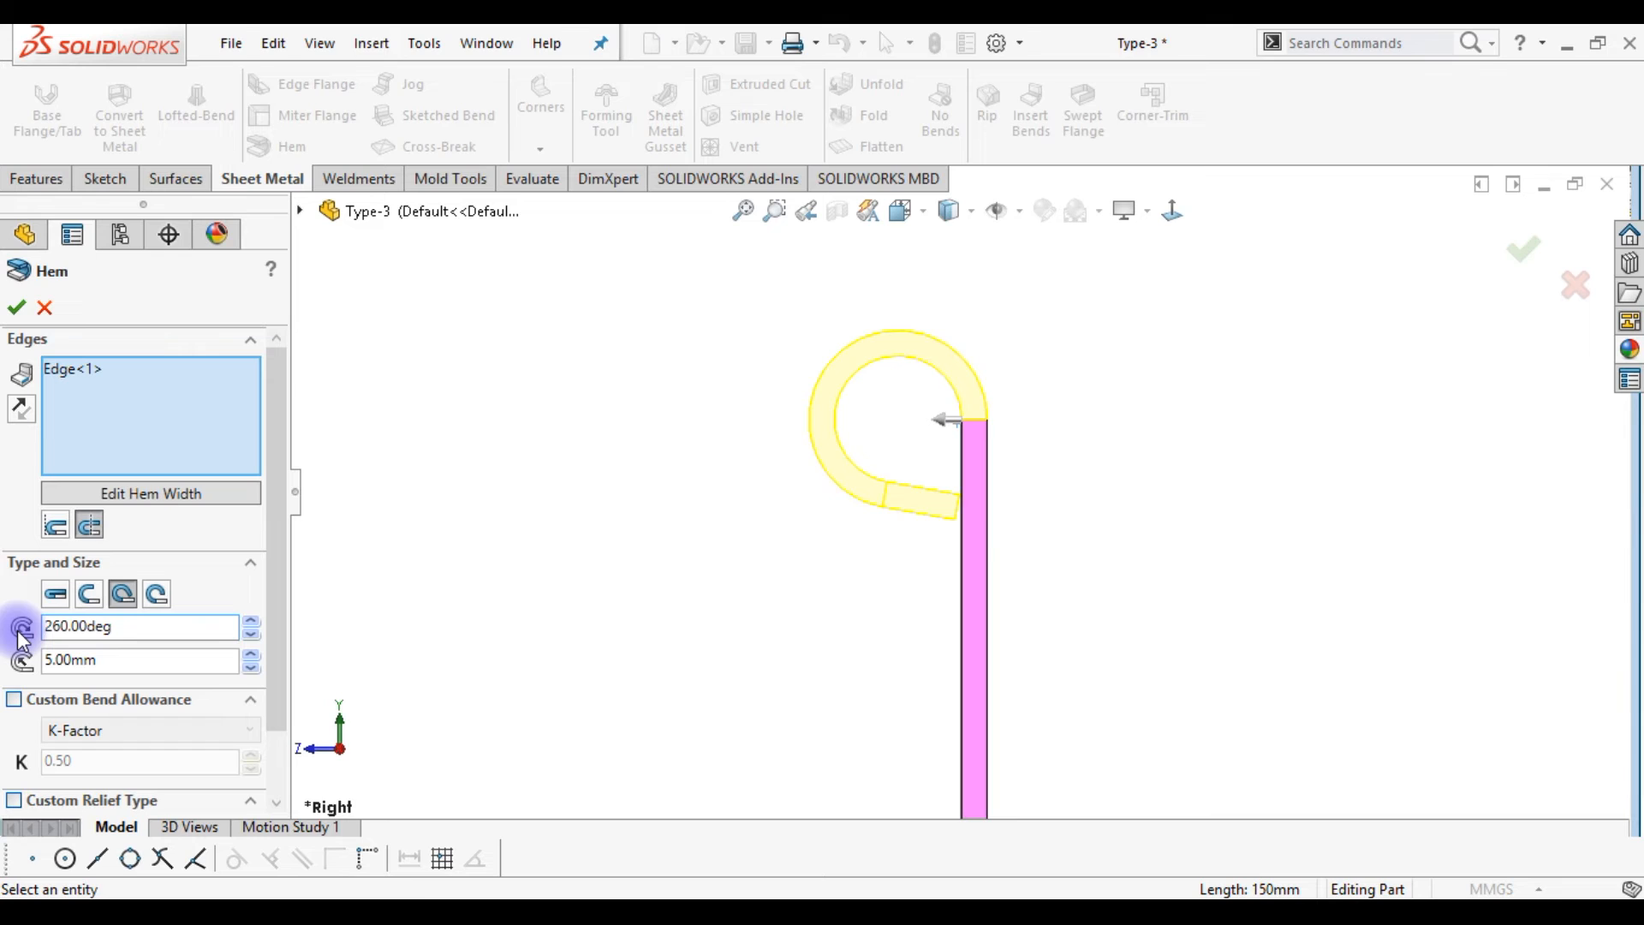
# Set the tear drop hem's angle to 210 degrees
pyautogui.moveTo(119, 625); pyautogui.dragTo(27, 624)
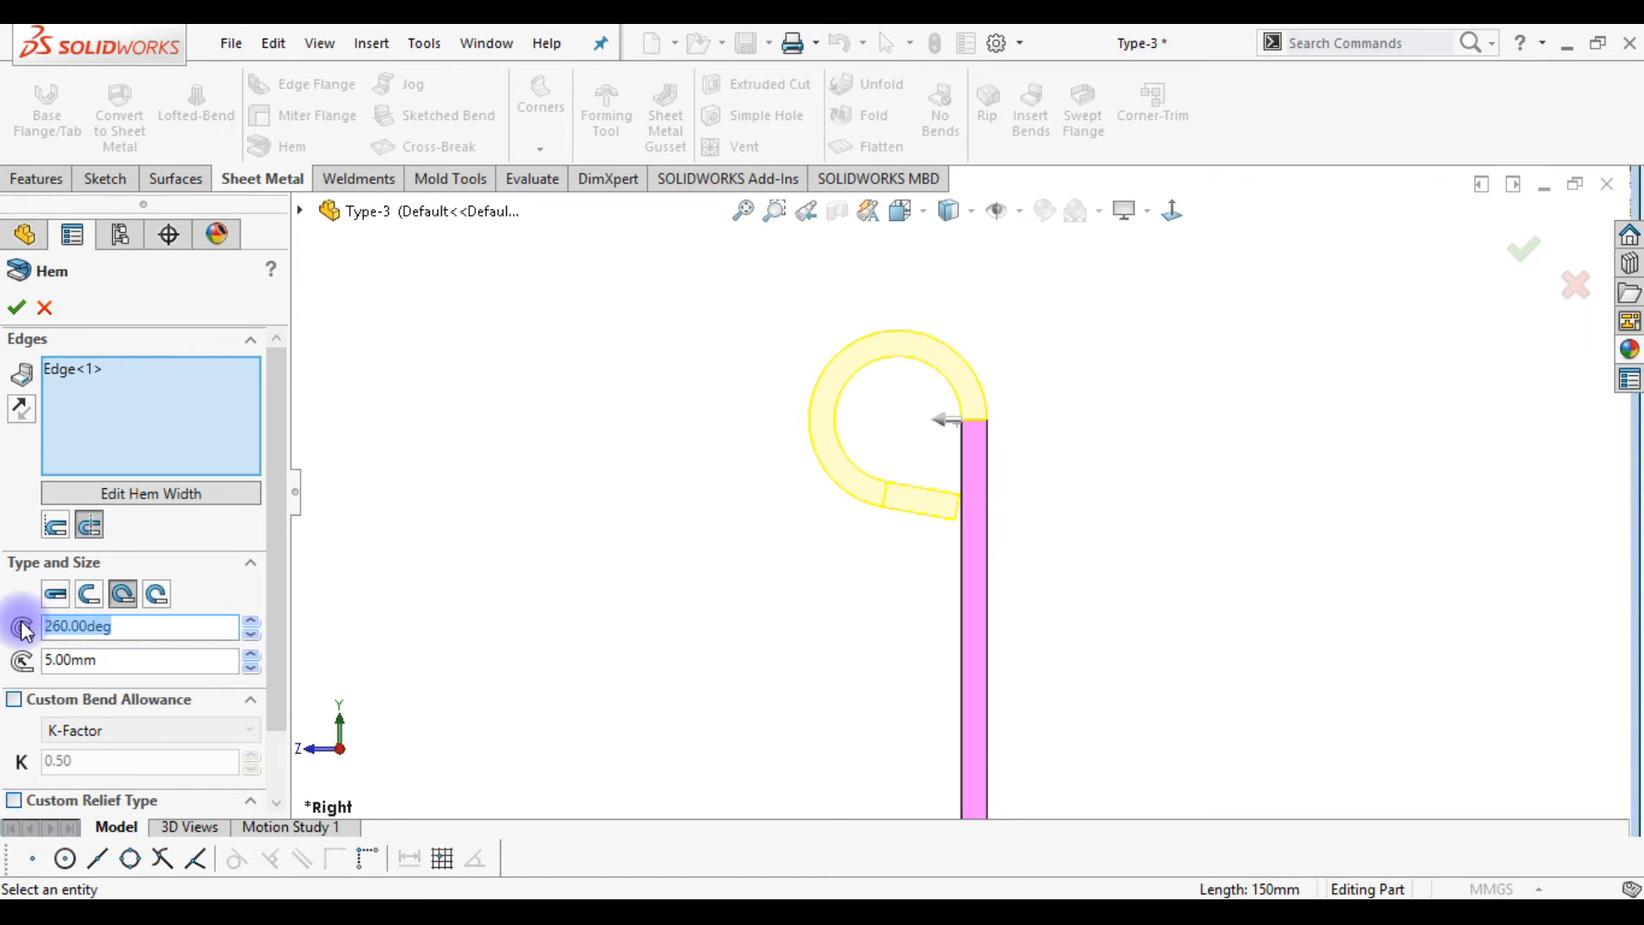
pyautogui.write('210')
pyautogui.press('Return')
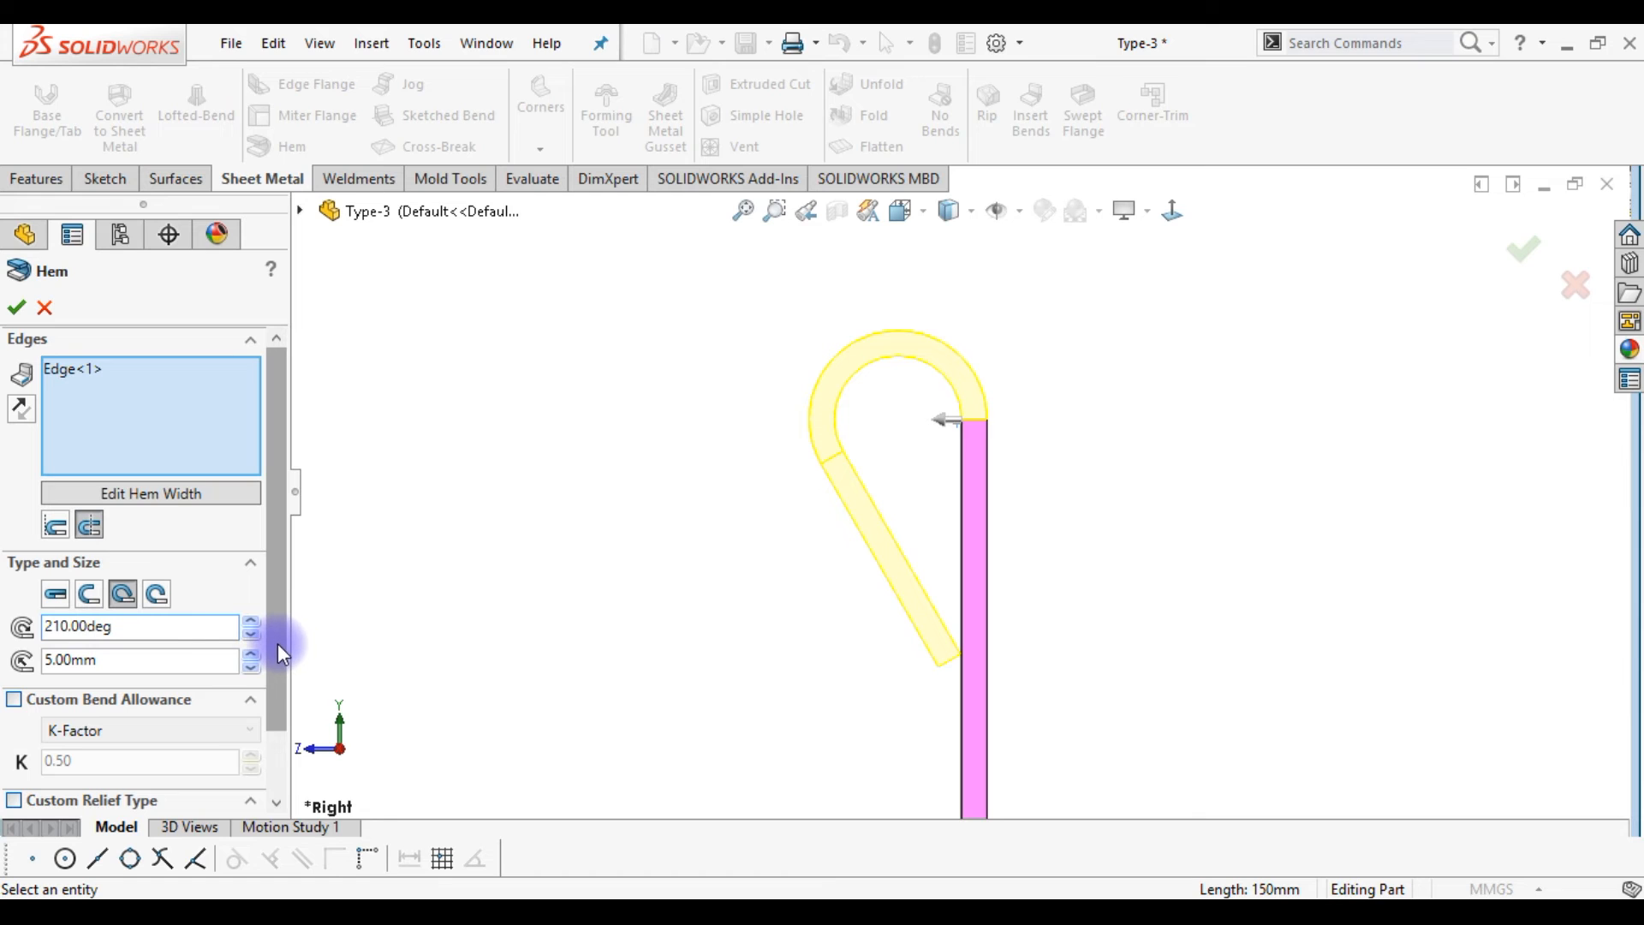
# Accept the tear drop hem on the Type-3 plate and show the part in the Isometric view
pyautogui.click(21, 313)
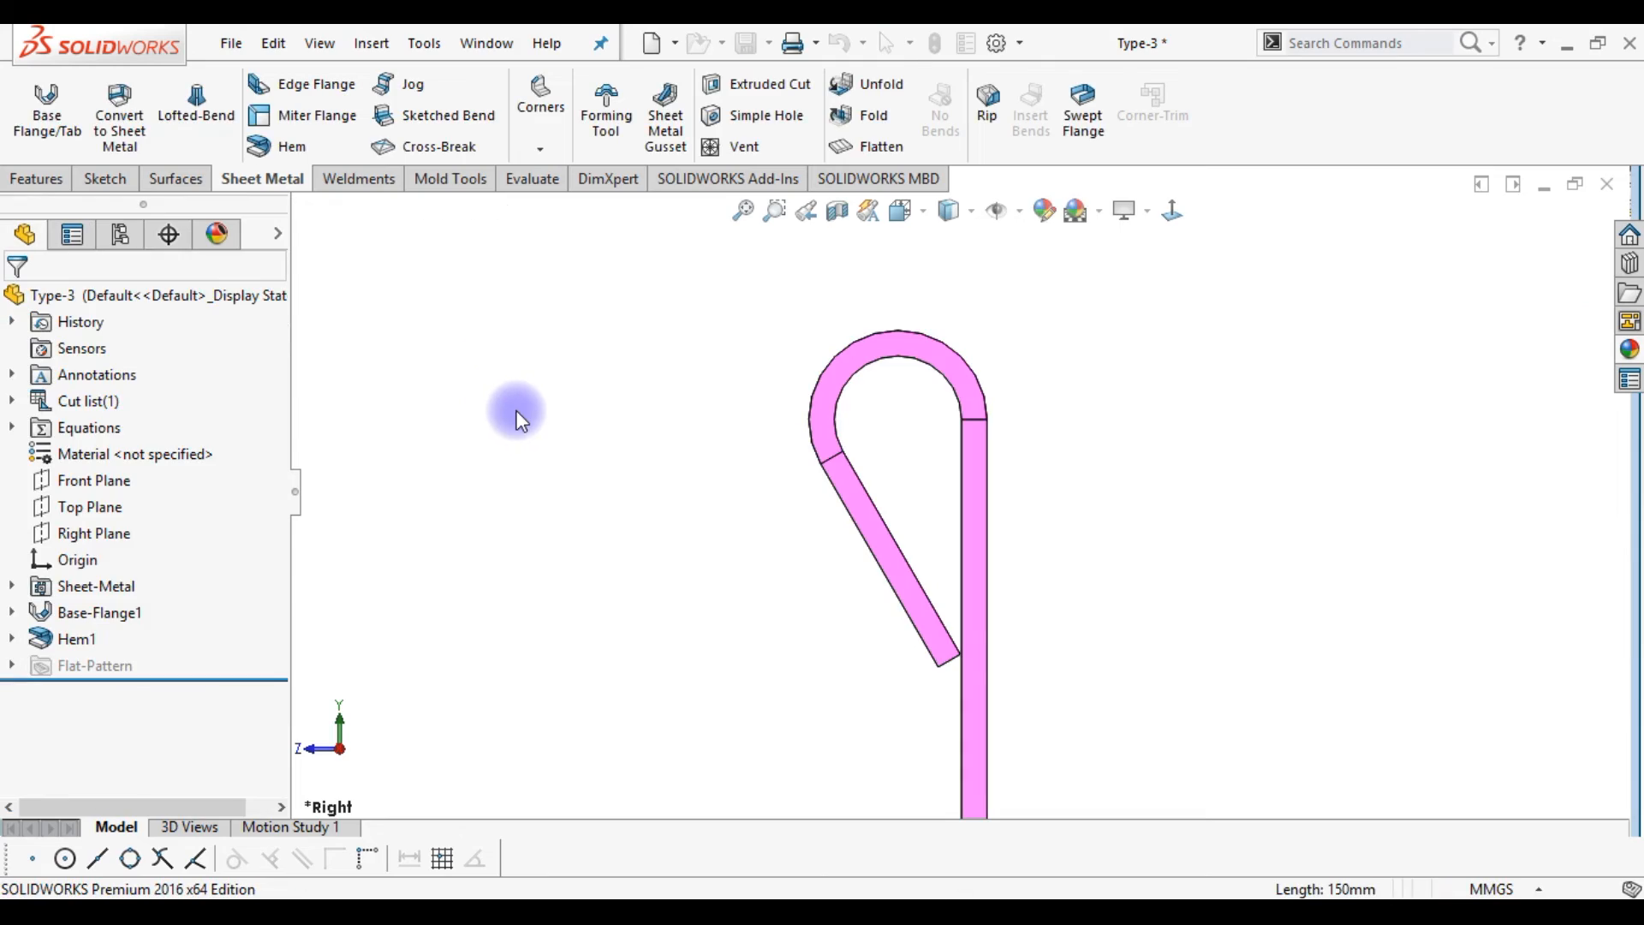
pyautogui.hotkey('ctrl', '7')
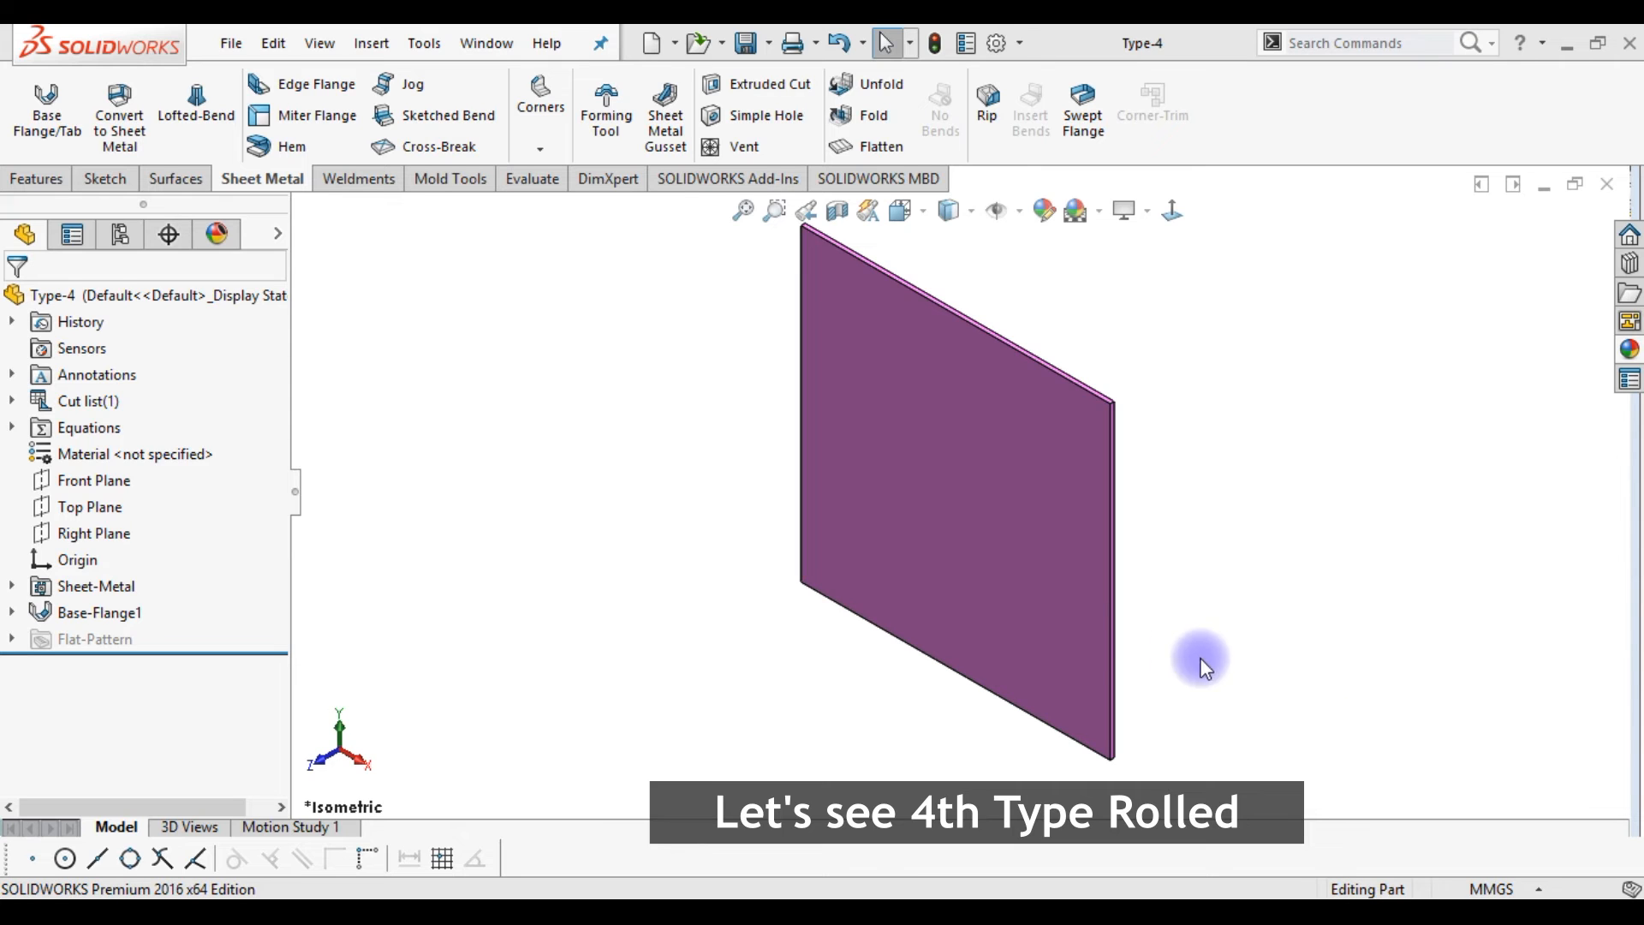
# Start a hem on the top edge of the Type-4 plate and show its profile in the Right view
pyautogui.click(284, 148)
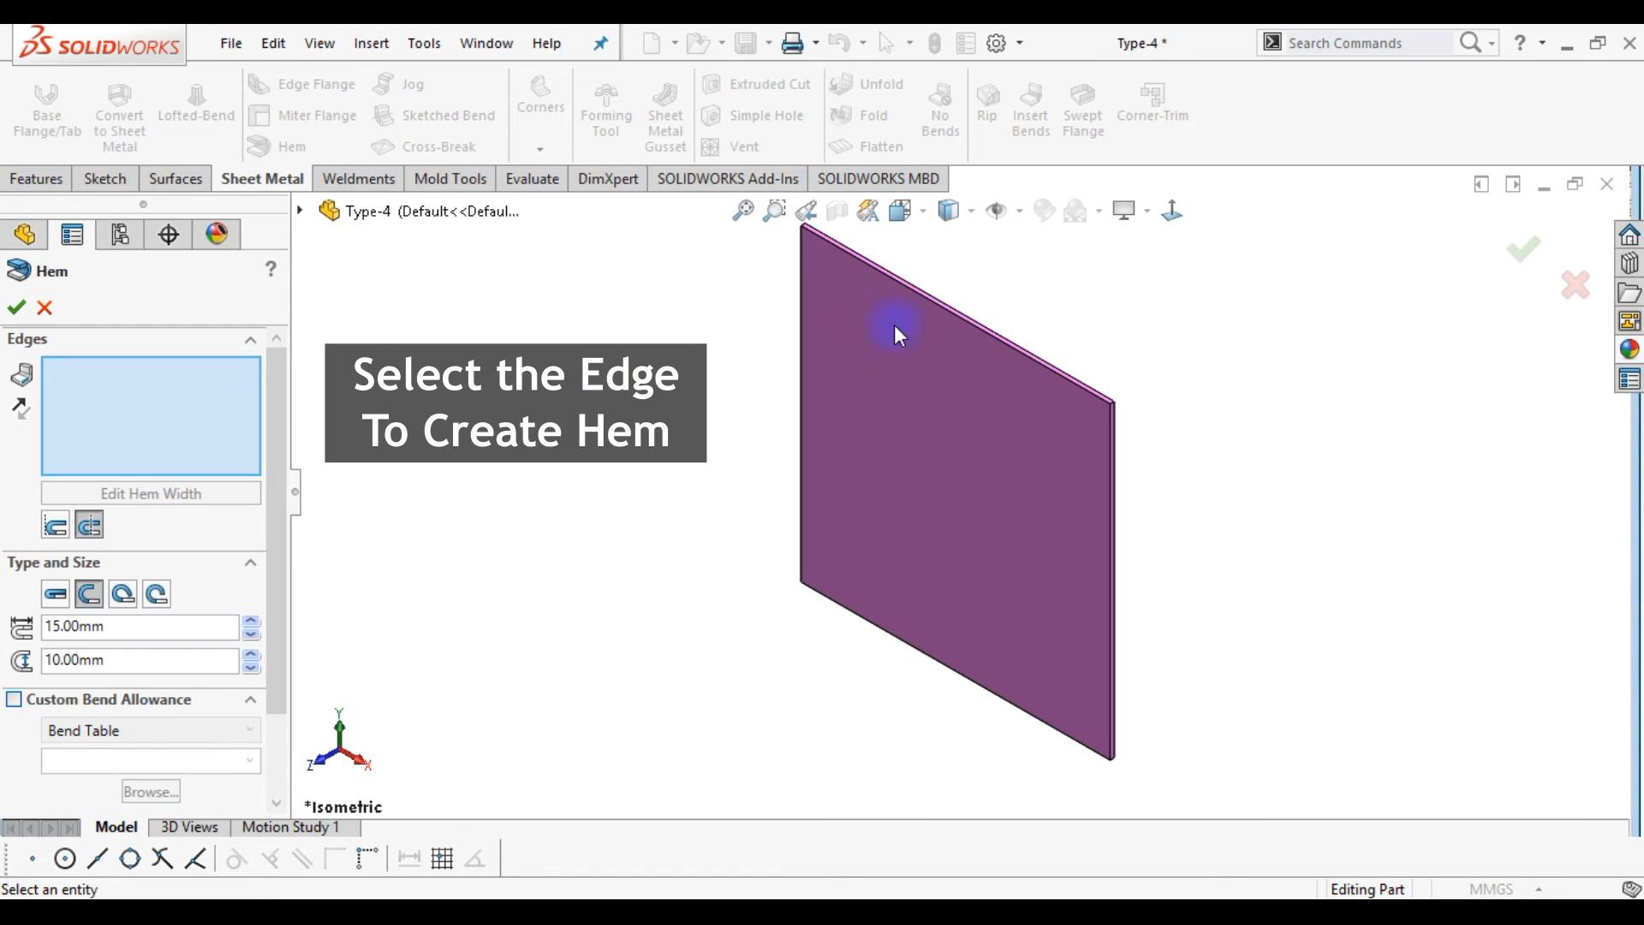
pyautogui.click(924, 300)
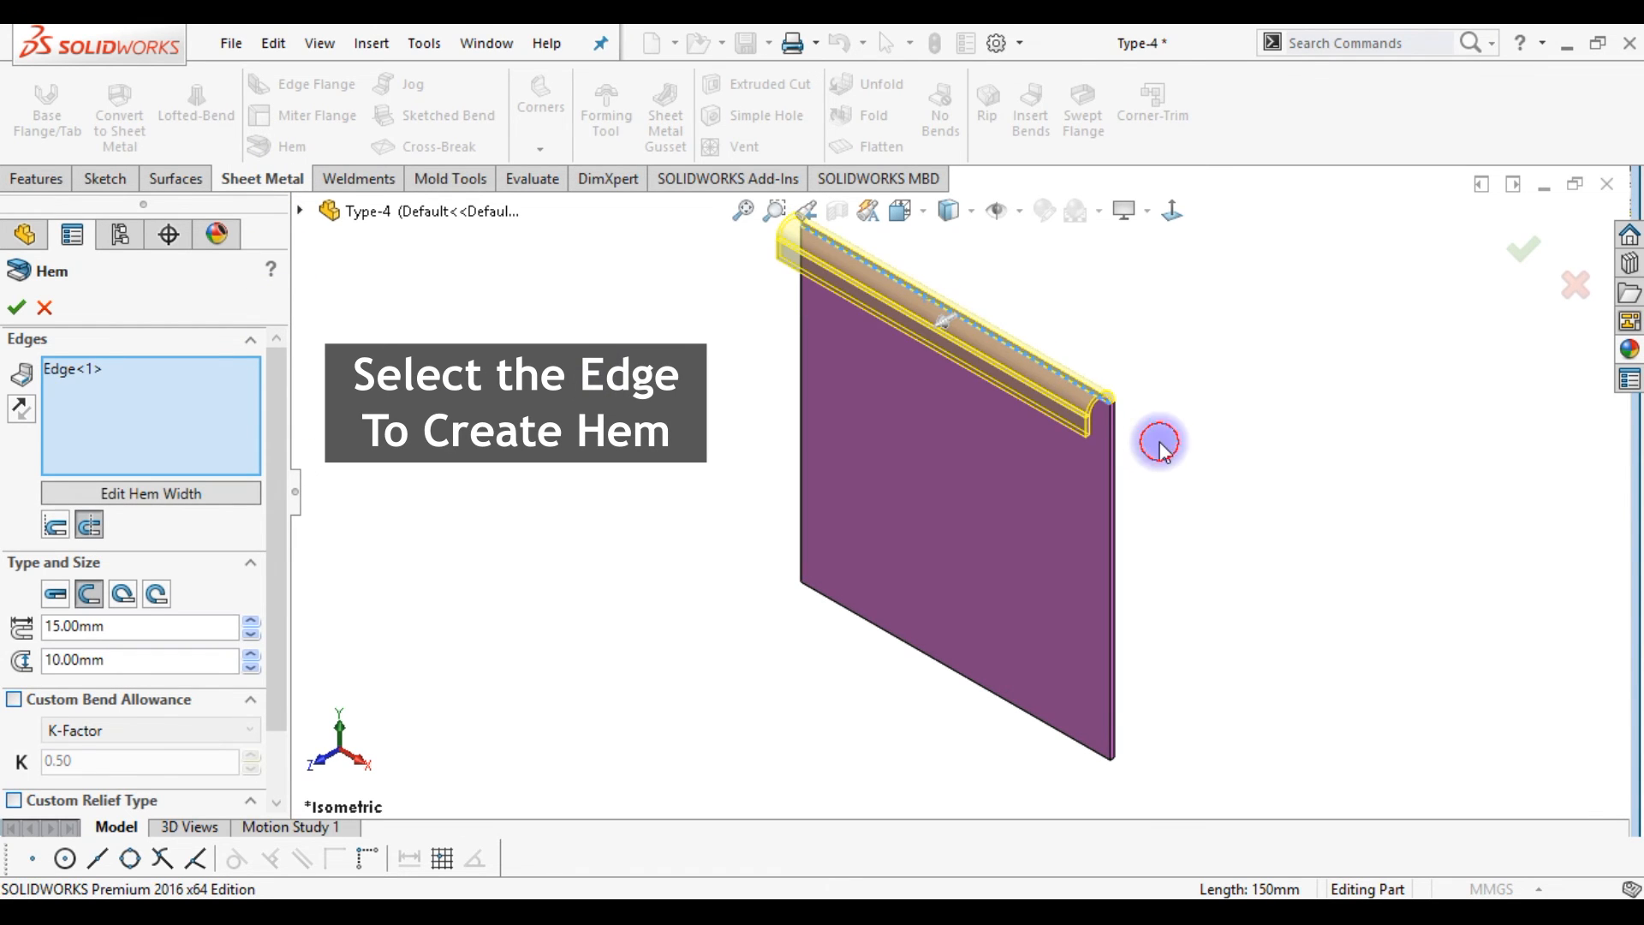
pyautogui.press('space')
pyautogui.click(1019, 520)
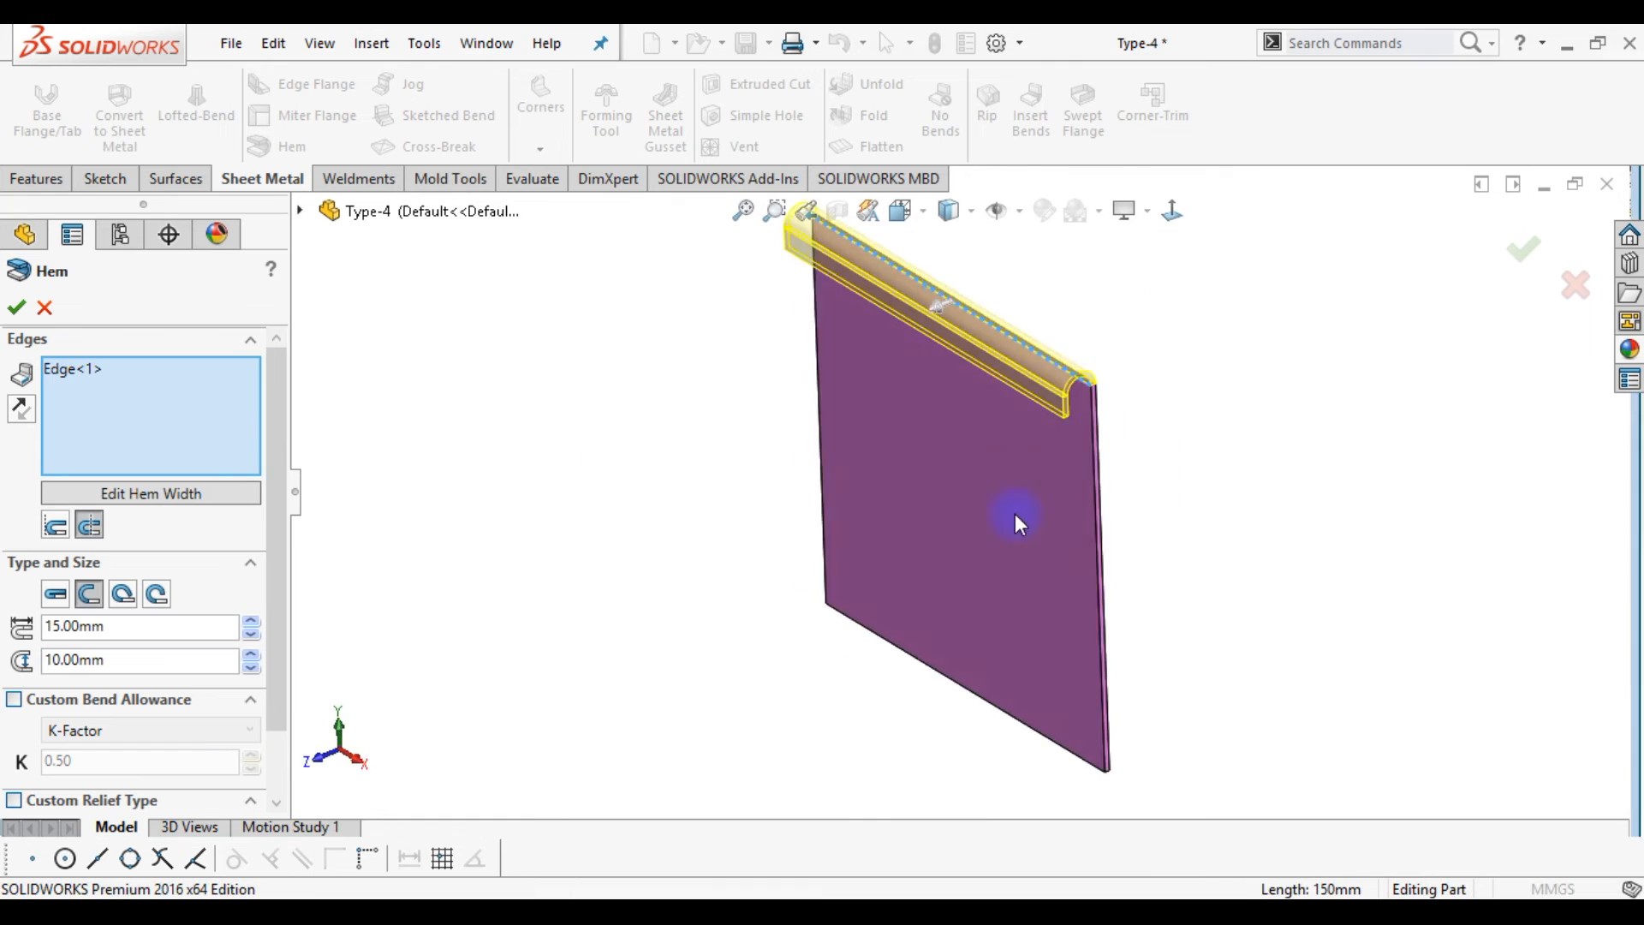
pyautogui.scroll(-5, 1004, 275)
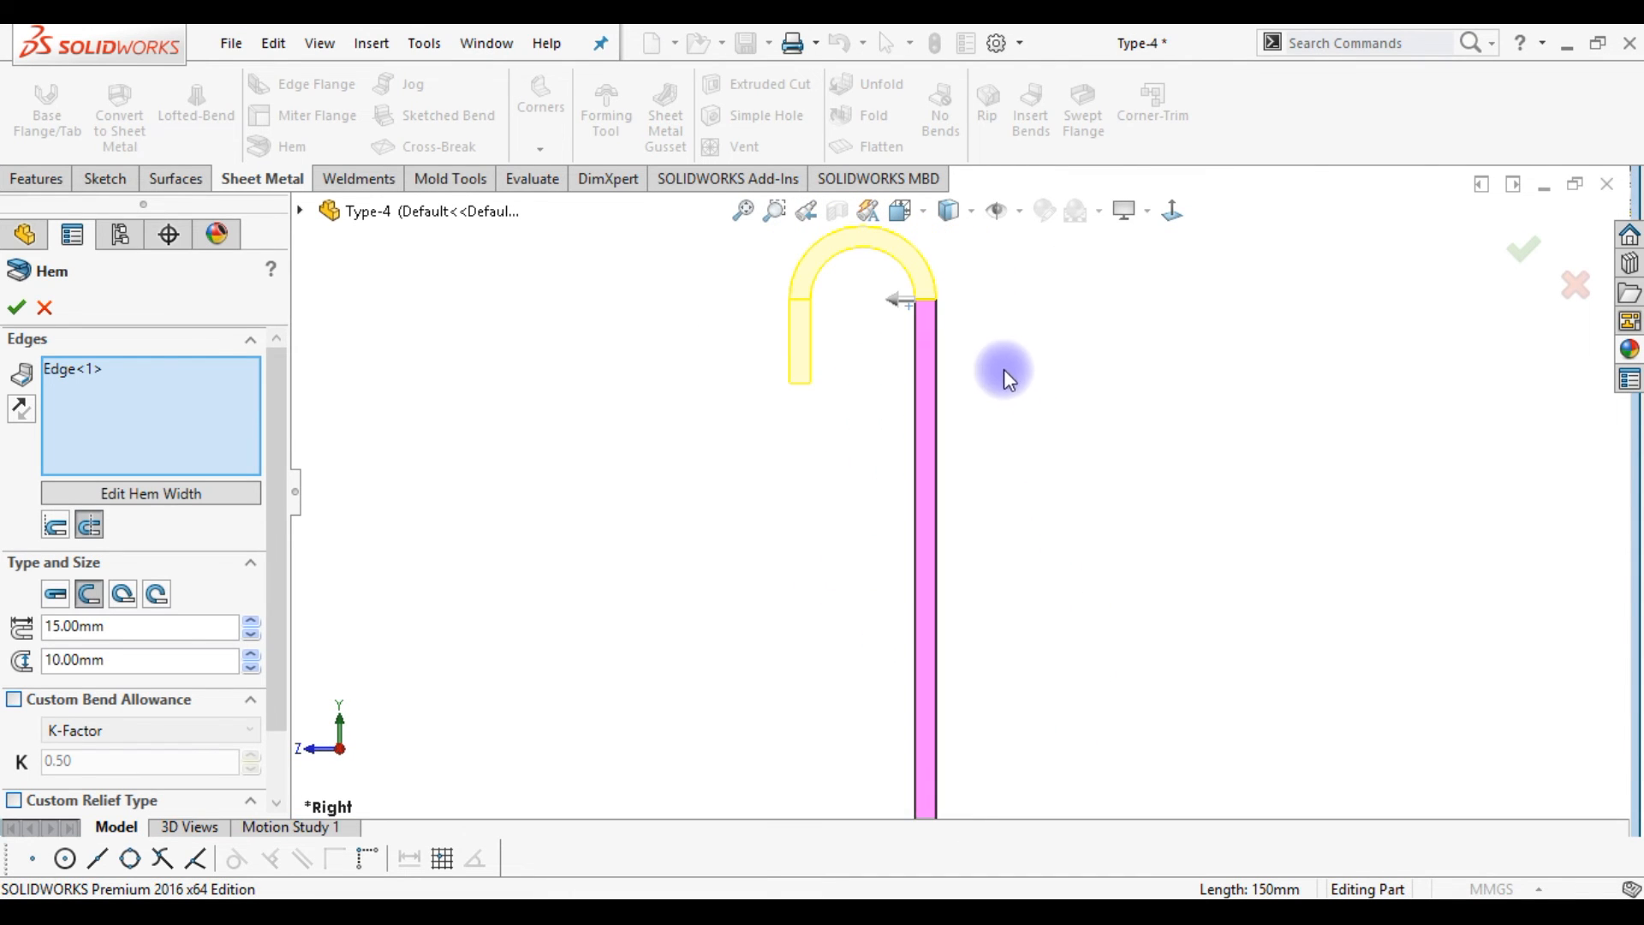
pyautogui.keyDown('ctrl'); pyautogui.moveTo(1010, 461); pyautogui.dragTo(973, 649, button='middle'); pyautogui.keyUp('ctrl')
pyautogui.scroll(-2, 794, 517)
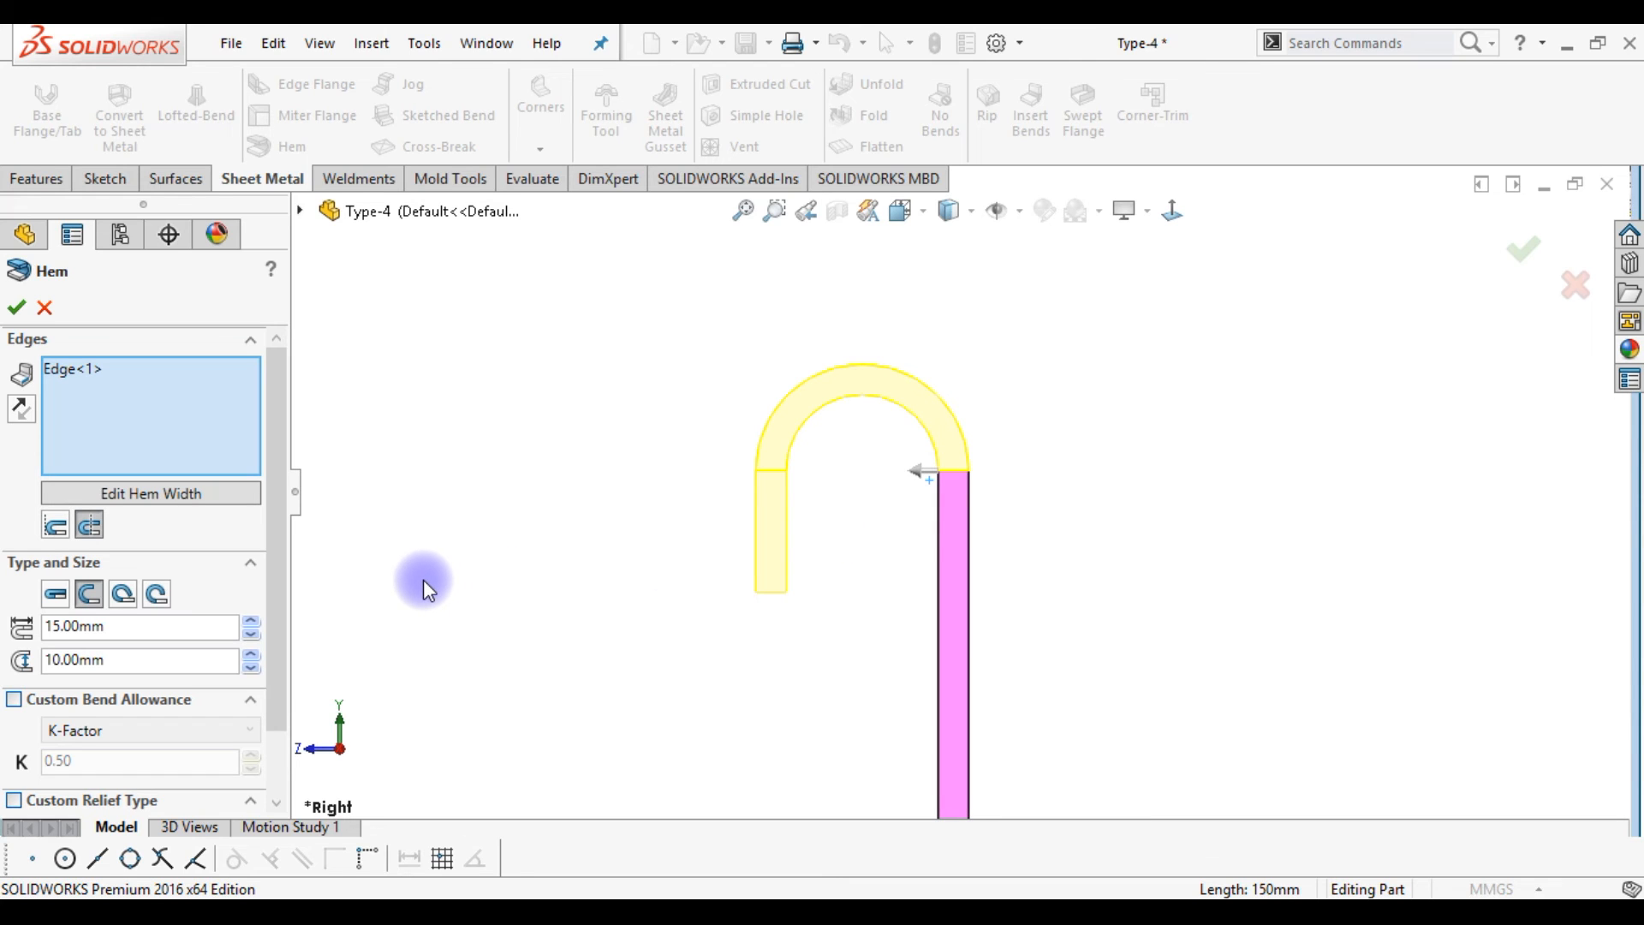
# Set the hem type to Rolled with an angle of 245 degrees and an inner radius of 4 mm
pyautogui.click(156, 594)
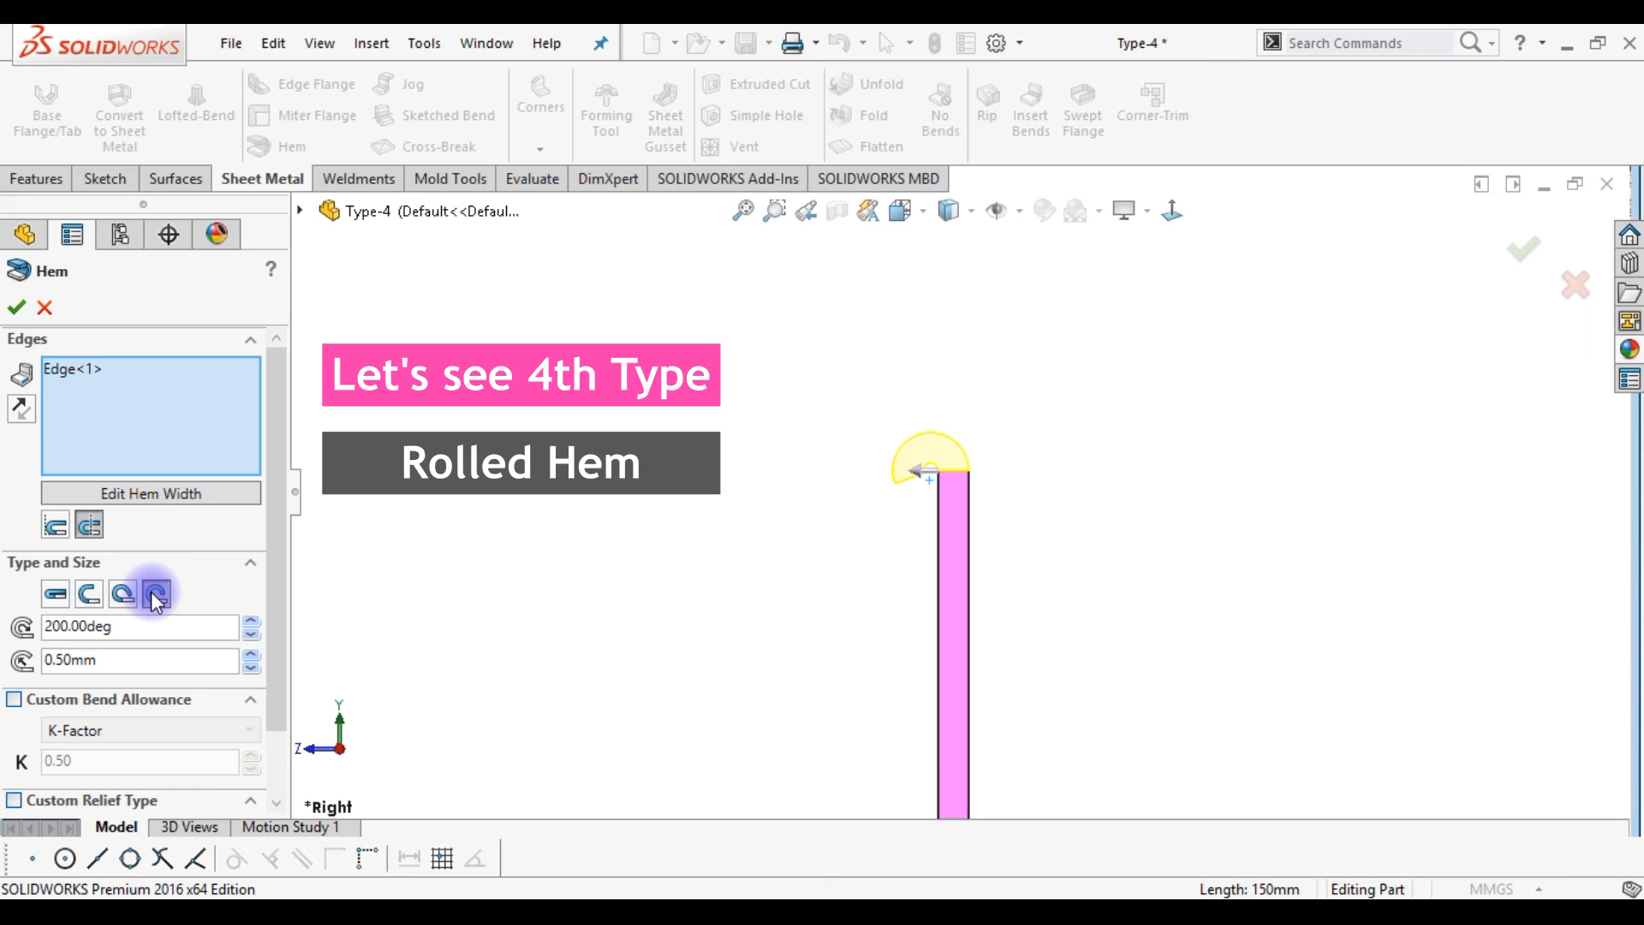
pyautogui.click(86, 628)
pyautogui.moveTo(85, 631); pyautogui.dragTo(34, 629)
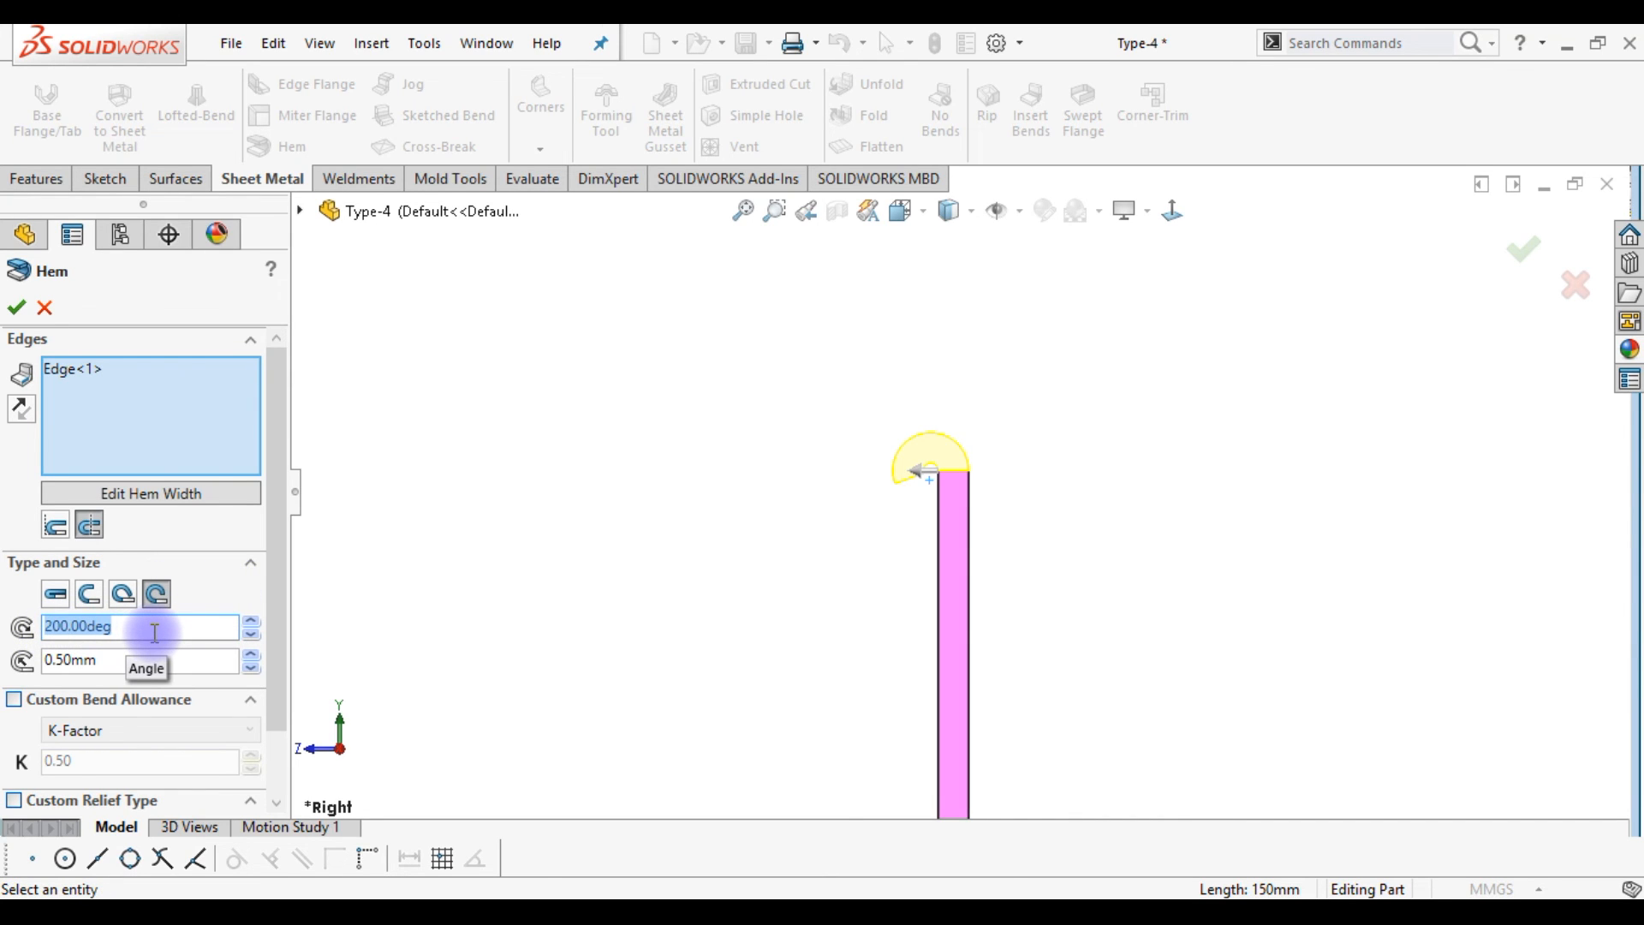
pyautogui.write('245')
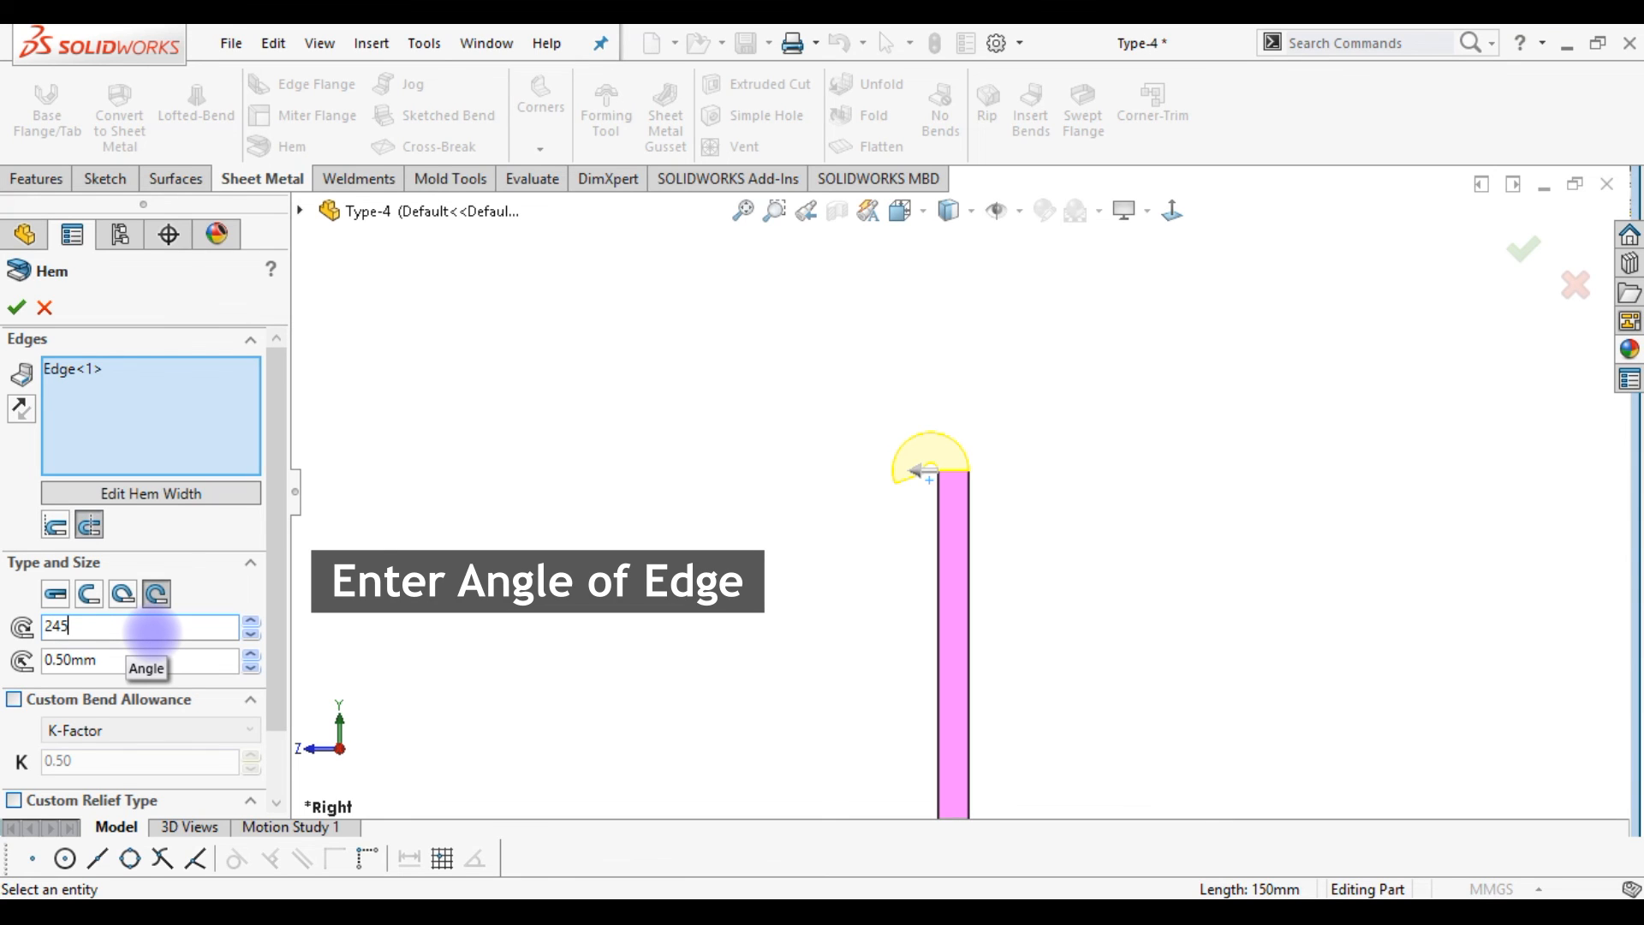
pyautogui.press('Return')
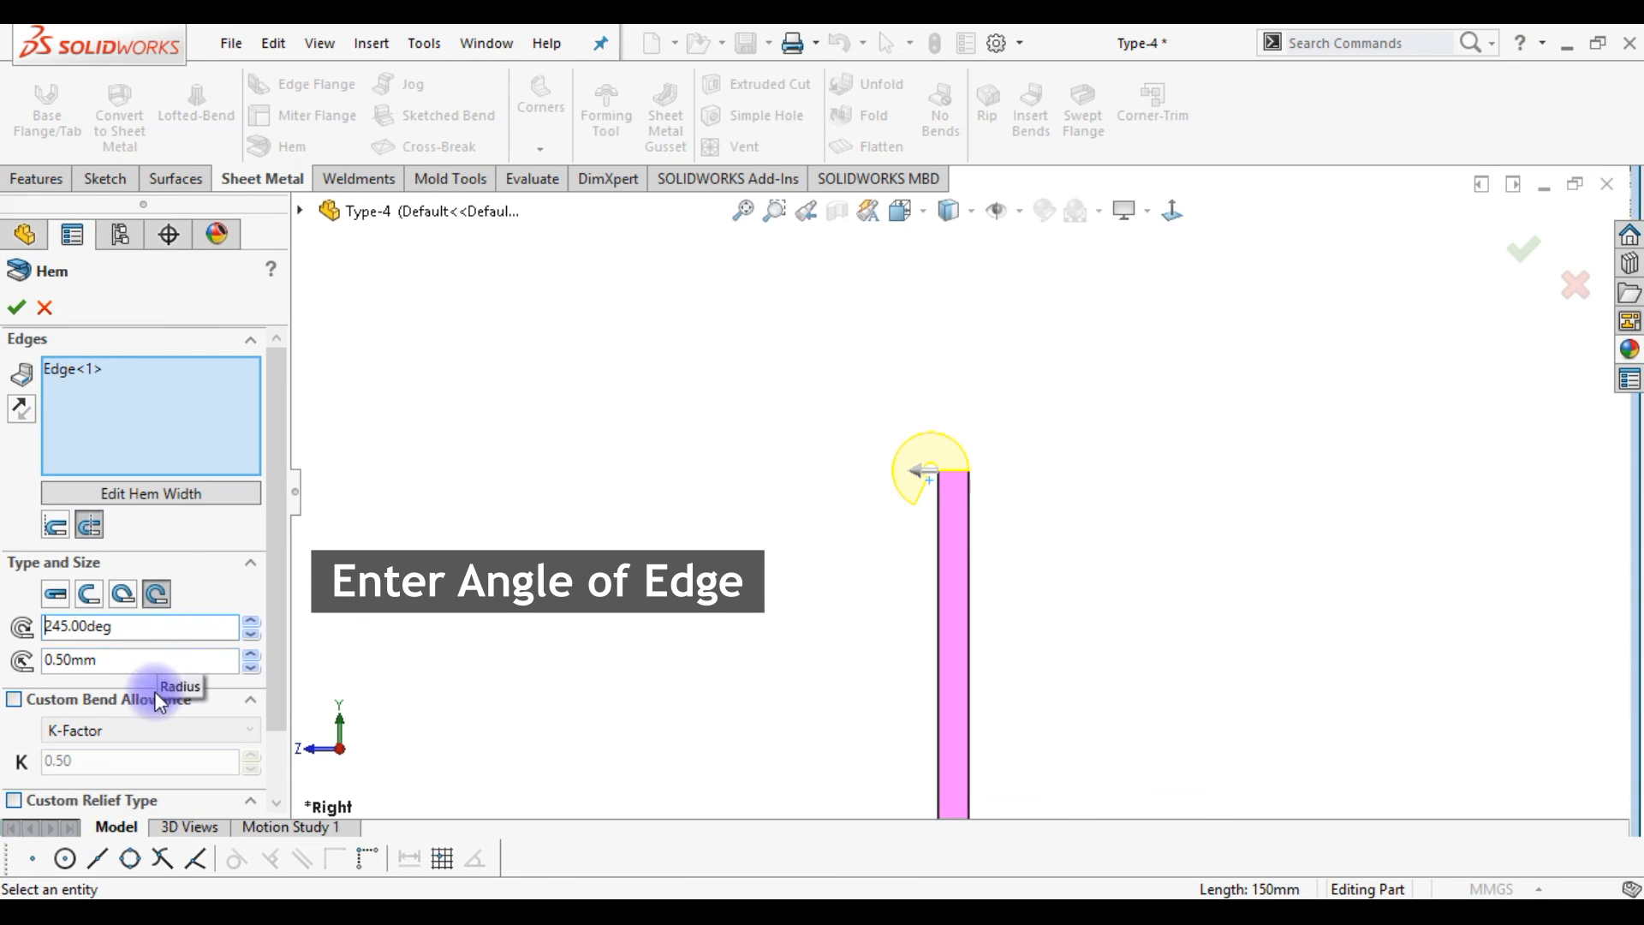
pyautogui.moveTo(110, 662); pyautogui.dragTo(7, 661)
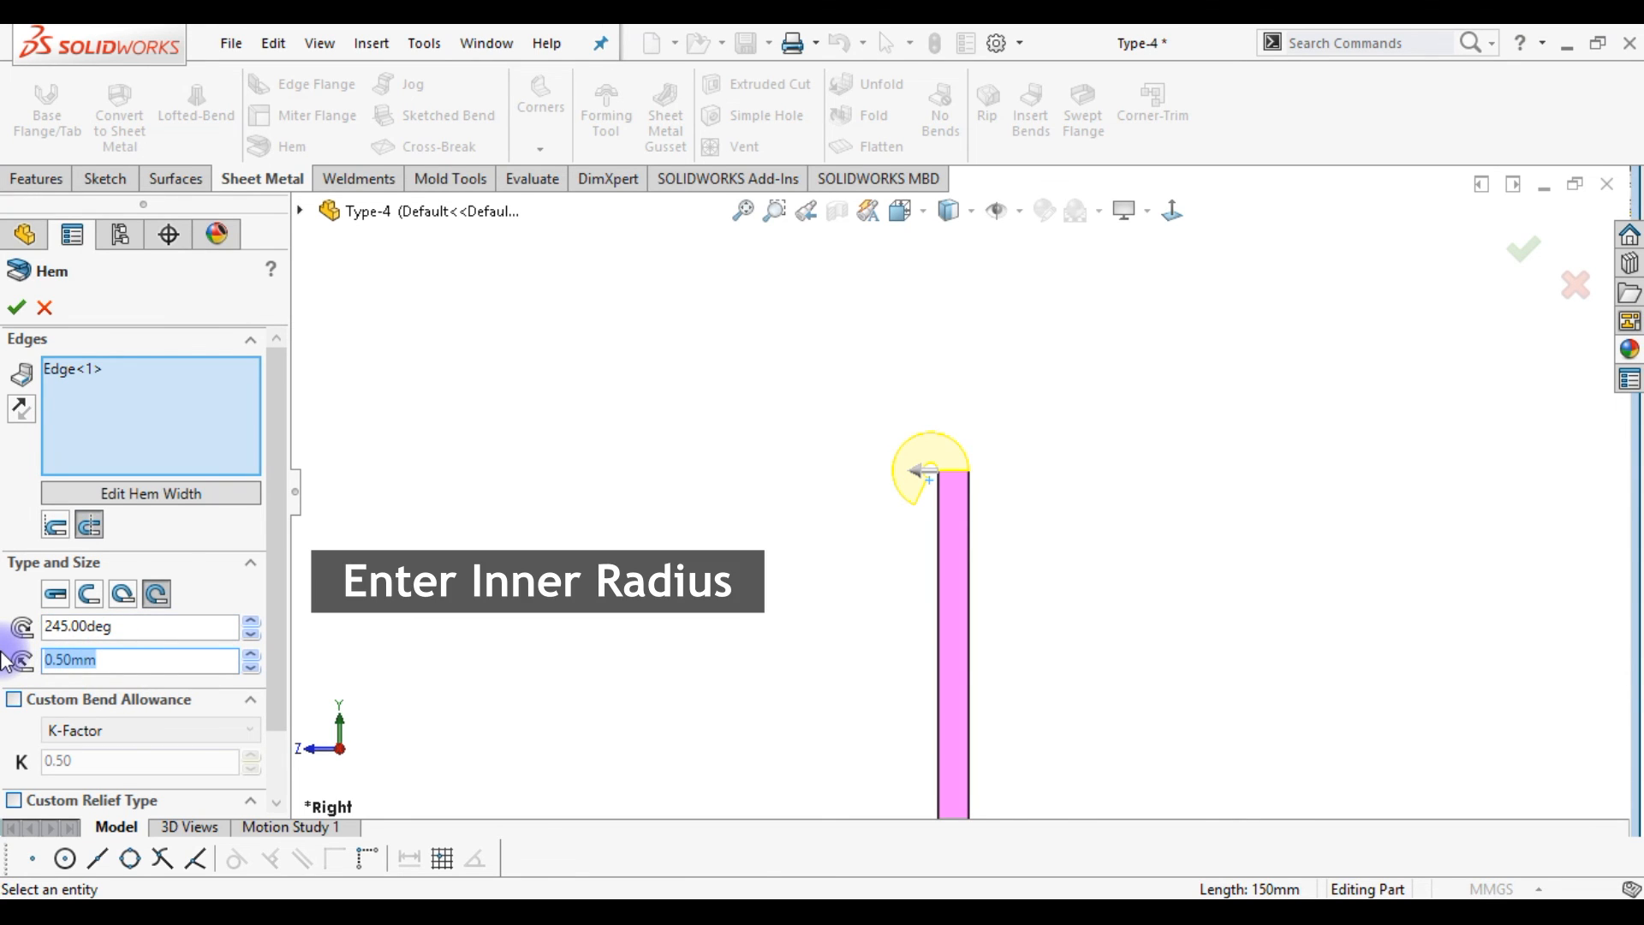
pyautogui.write('4')
pyautogui.press('Return')
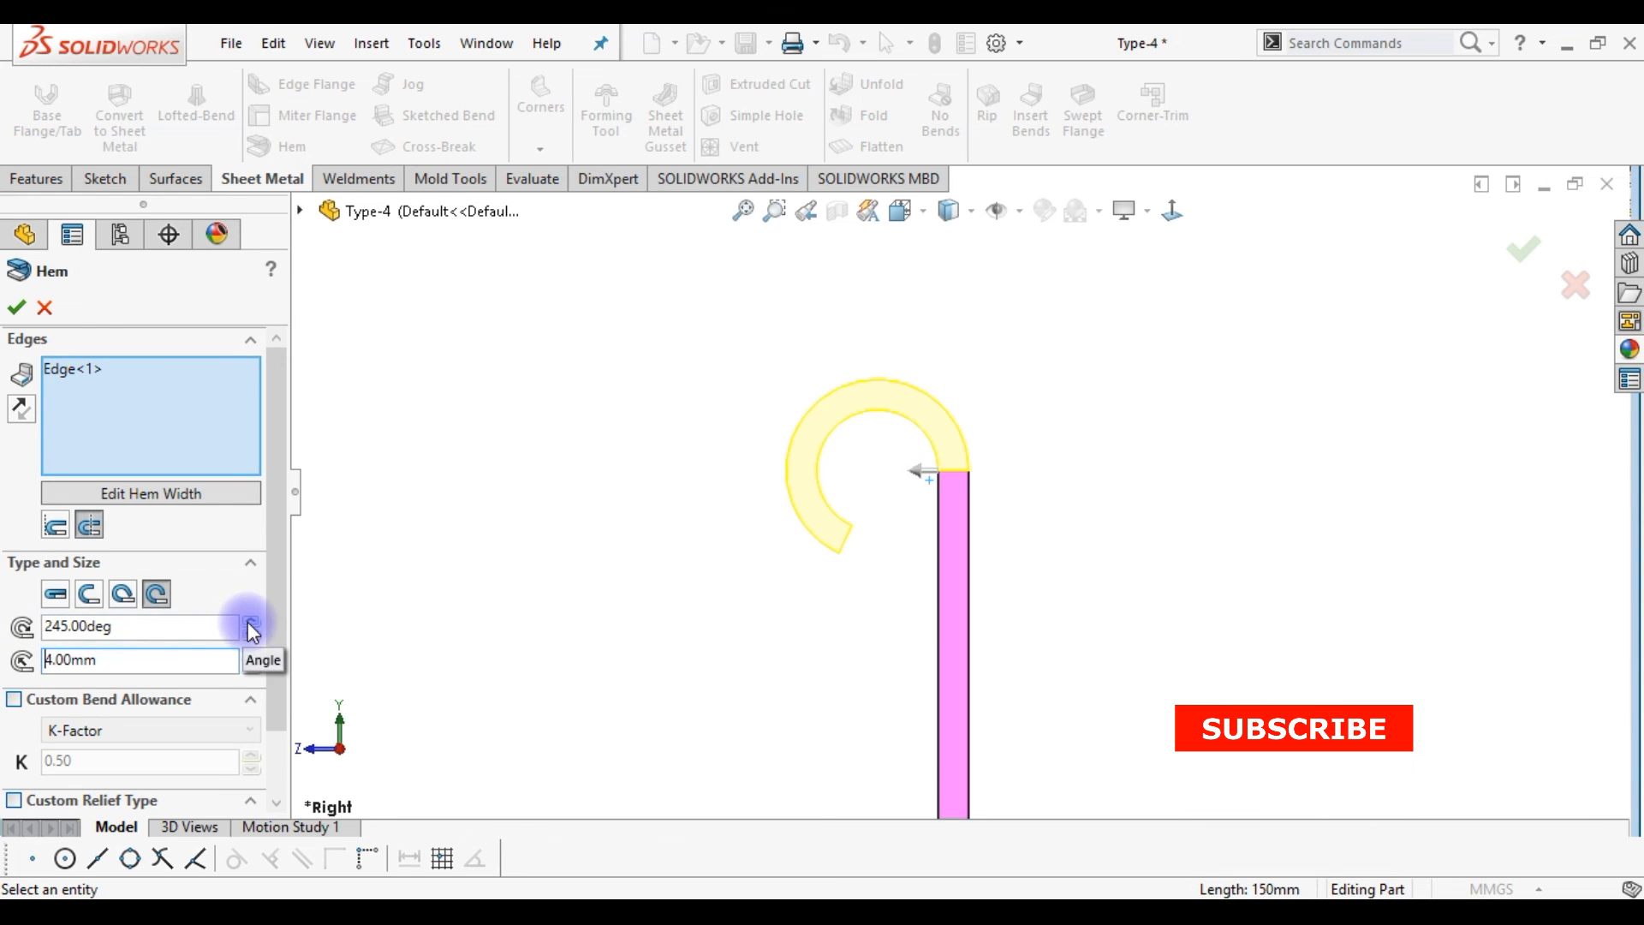
# Finish the rolled hem with an angle of 270 degrees and show the part in the Isometric view
pyautogui.moveTo(183, 625); pyautogui.dragTo(12, 634)
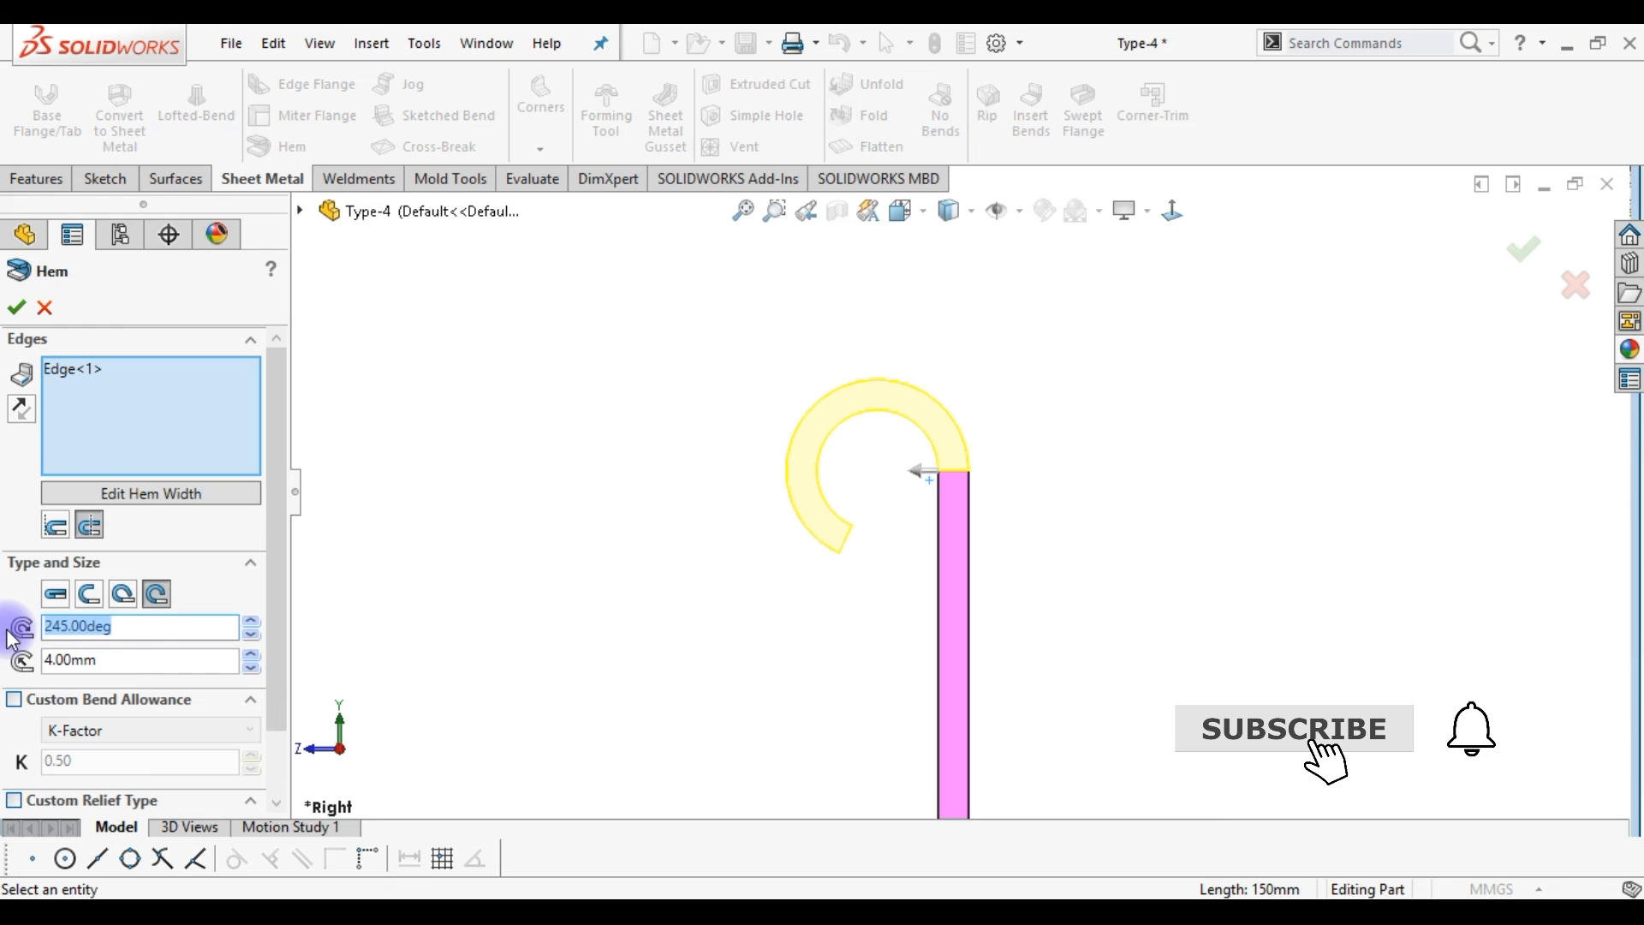
pyautogui.write('270')
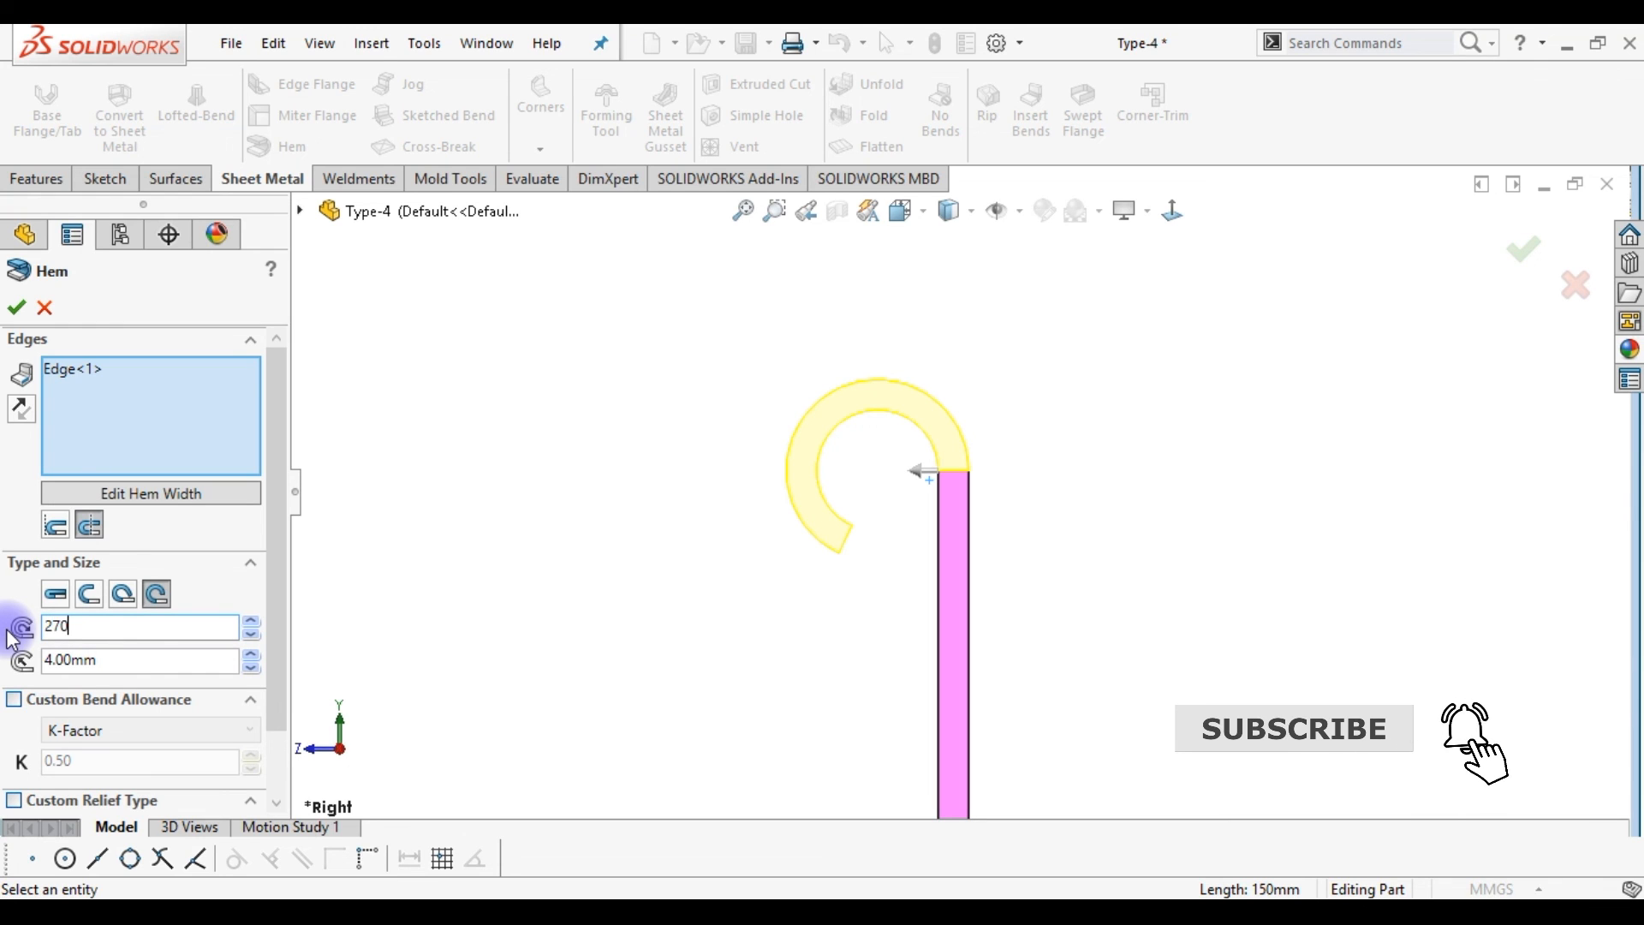
pyautogui.press('Return')
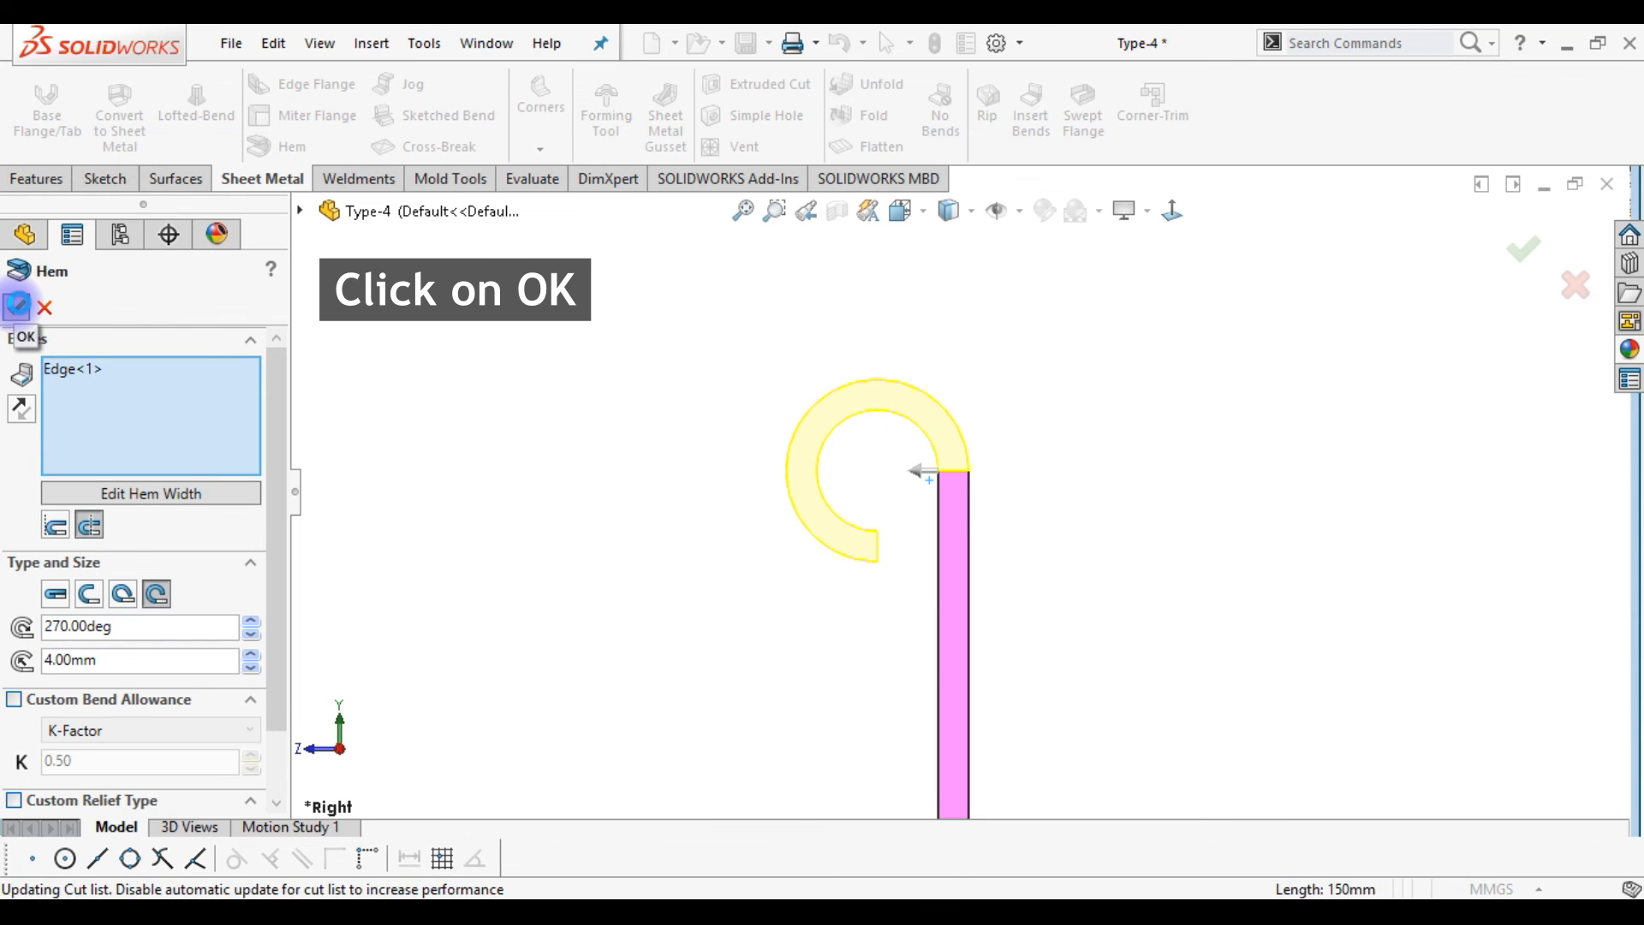
pyautogui.click(19, 310)
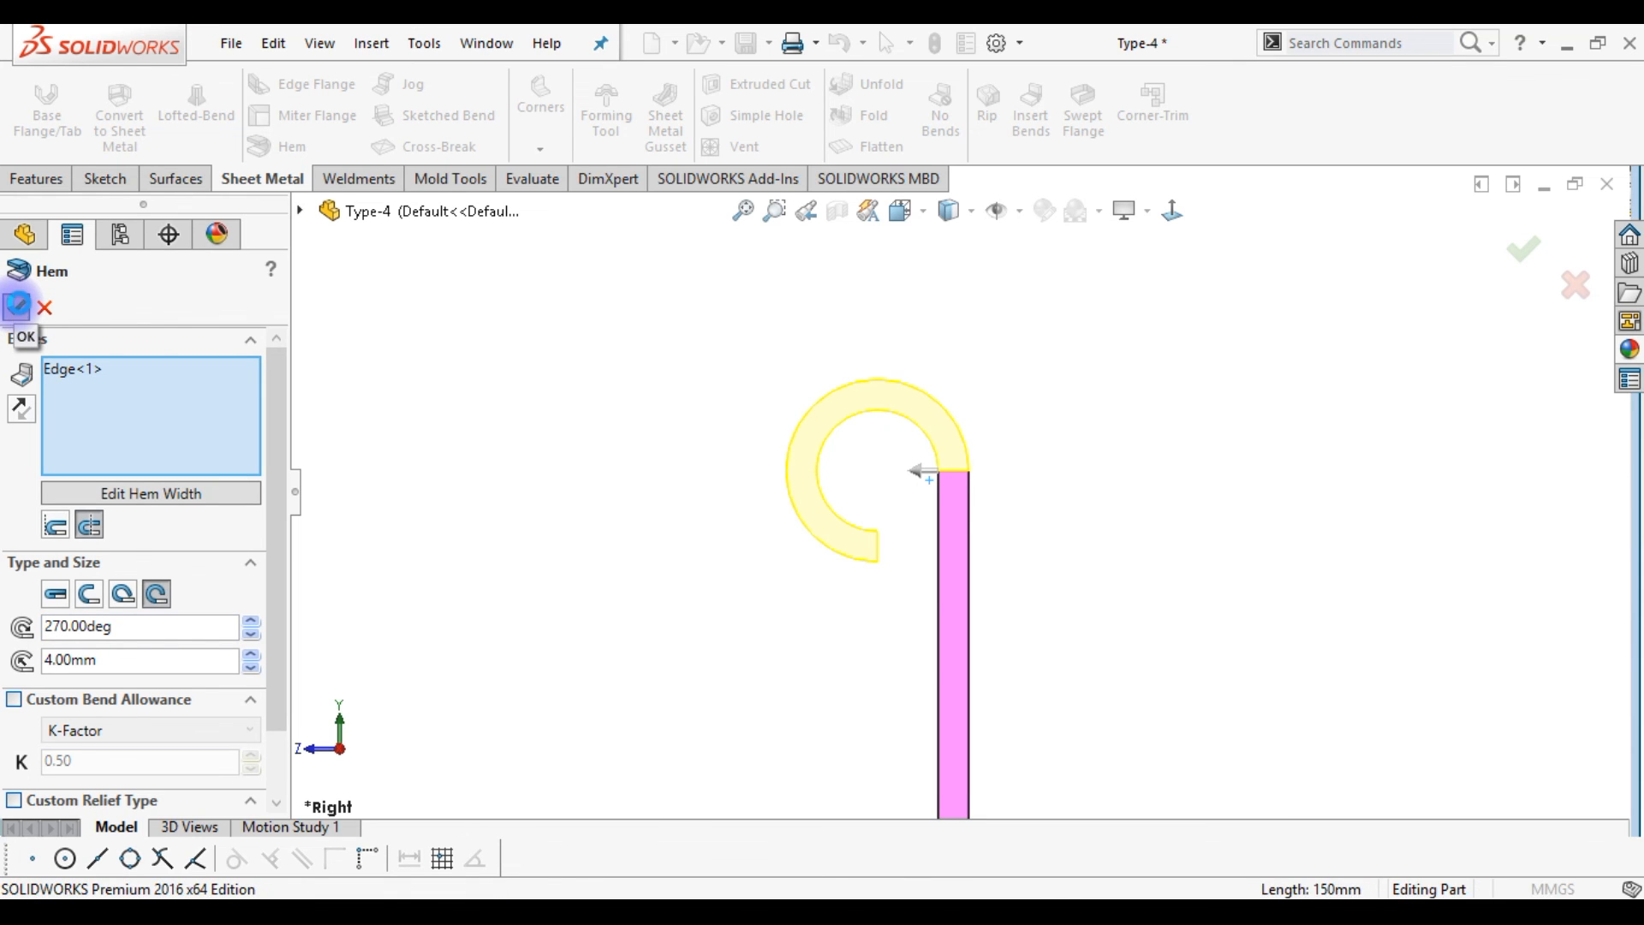
pyautogui.click(708, 546)
pyautogui.hotkey('ctrl', '7')
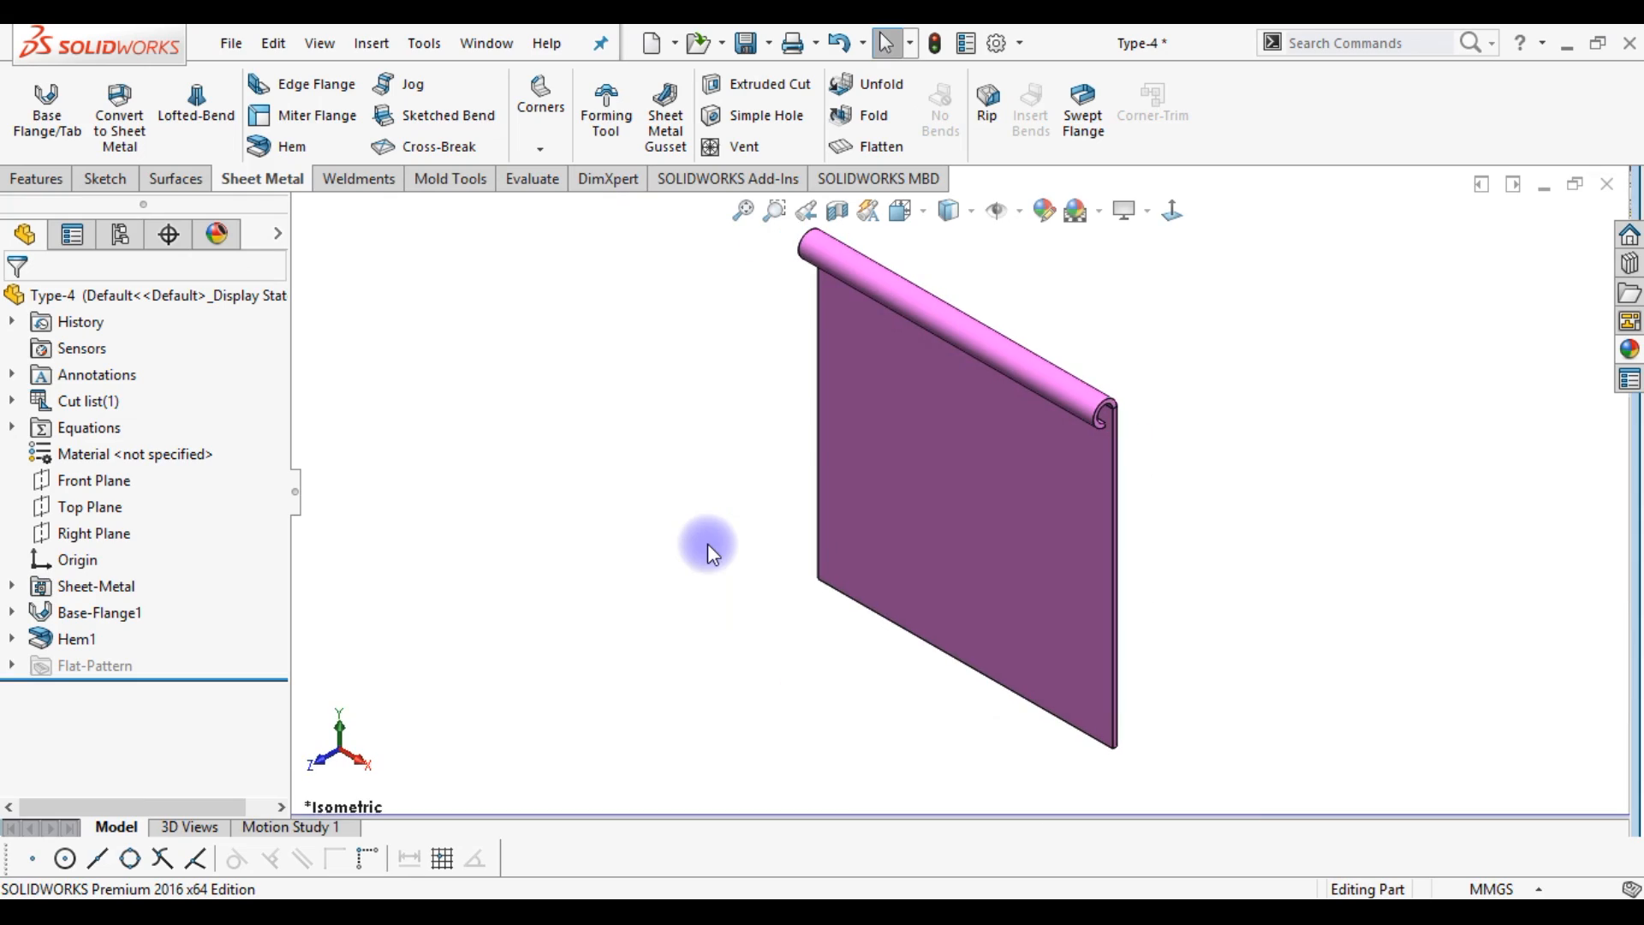